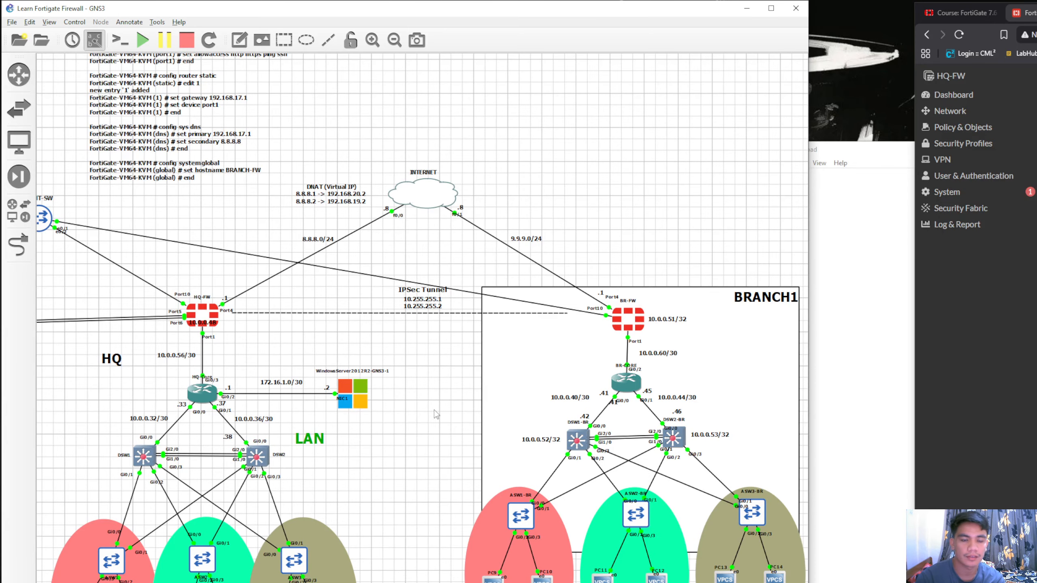
Bring the browser beside the GNS3 topology and look at the HQ-FW and BRANCH-FW firewall consoles
{"action": "left_click_drag", "start_coordinate": [914, 245], "coordinate": [808, 236]}
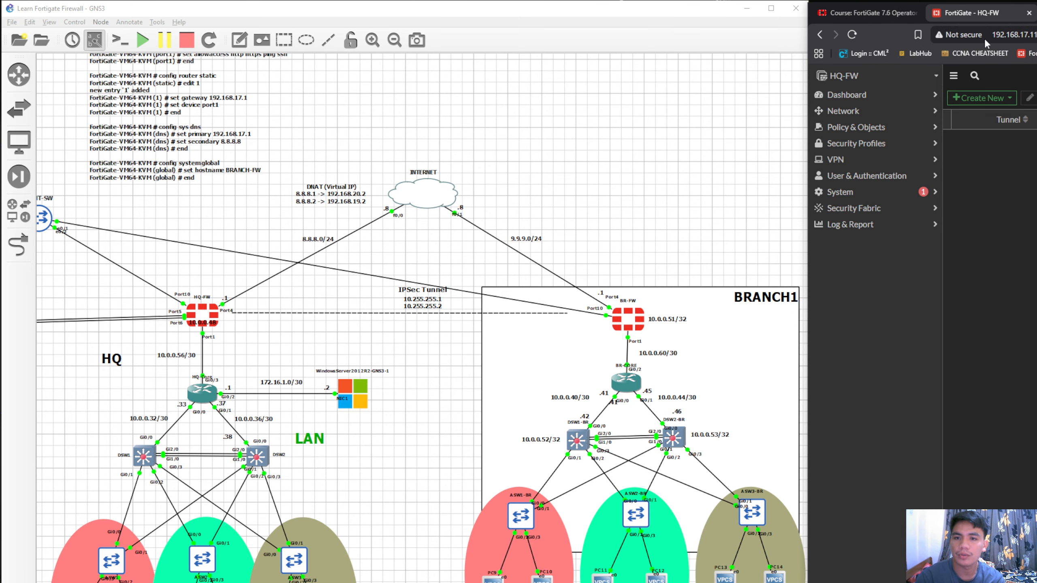
{"action": "left_click", "coordinate": [1036, 13]}
{"action": "left_click", "coordinate": [967, 14]}
{"action": "left_click", "coordinate": [1035, 13]}
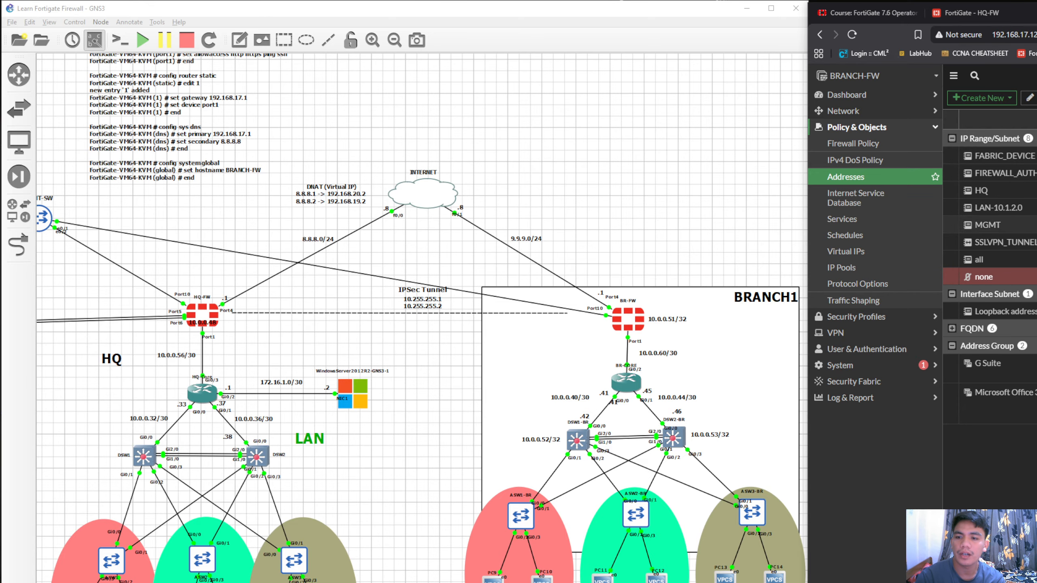
{"action": "left_click", "coordinate": [881, 130]}
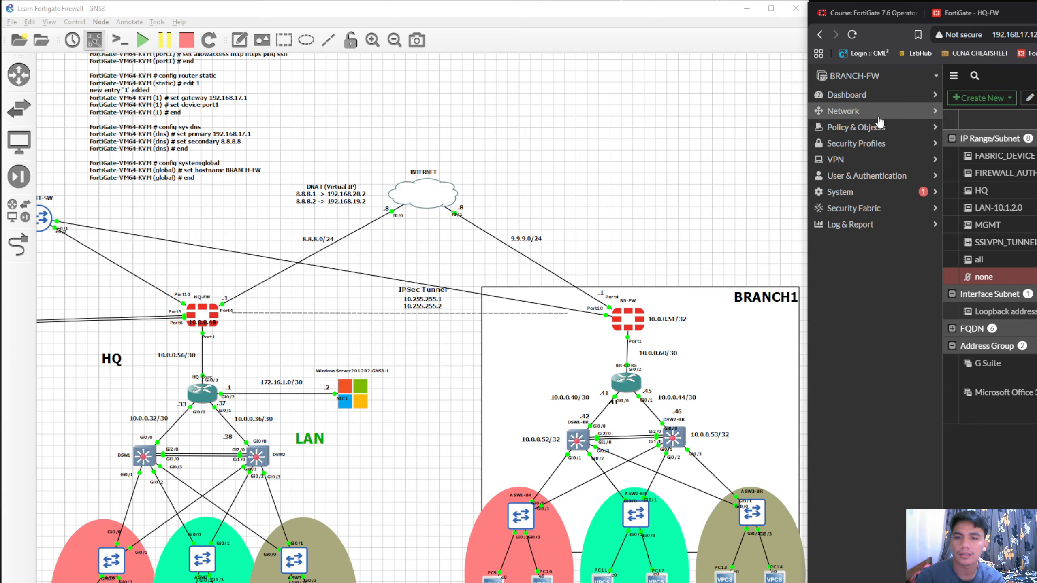
{"action": "left_click", "coordinate": [980, 18]}
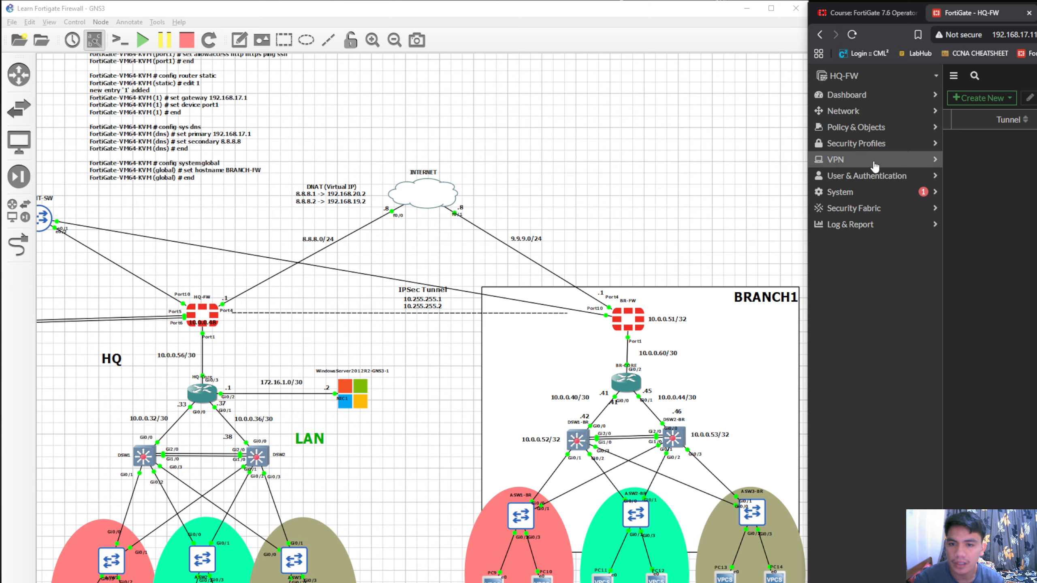
Open the firewall address objects list on HQ-FW
{"action": "left_click", "coordinate": [881, 117]}
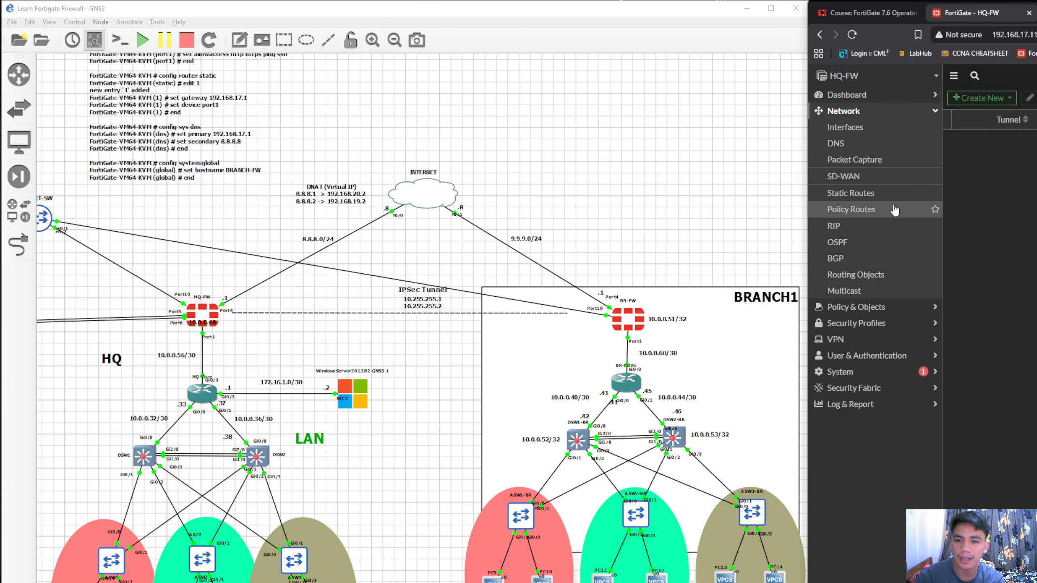
{"action": "left_click", "coordinate": [884, 117]}
{"action": "left_click", "coordinate": [883, 128]}
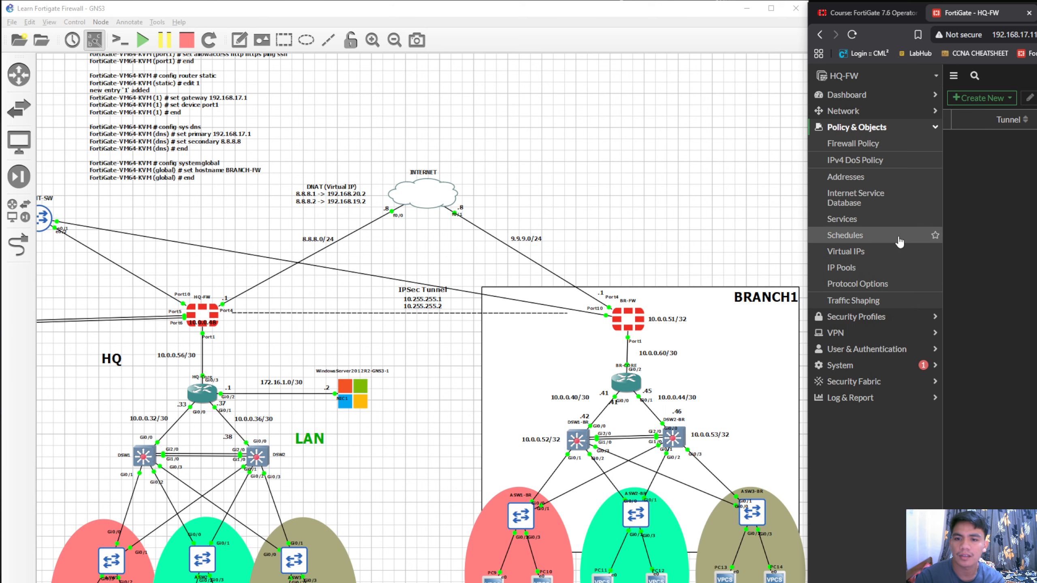
{"action": "left_click", "coordinate": [853, 176]}
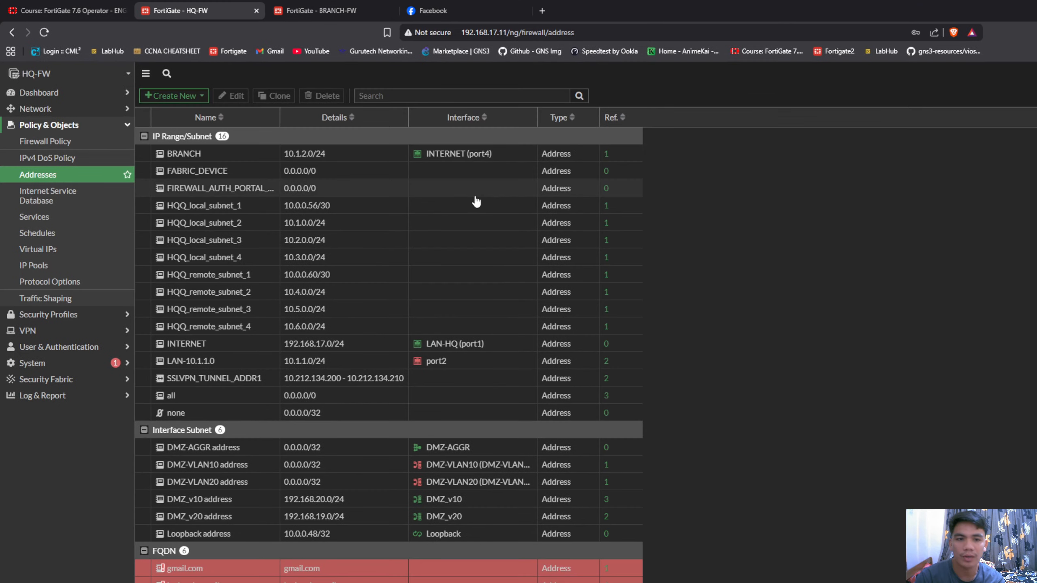
Select HQQ_local_subnet_1 to 4 and HQQ_remote_subnet_1 to 4 together and review them in the address list
{"action": "left_click", "coordinate": [253, 205]}
{"action": "left_click", "coordinate": [245, 223], "text": "ctrl"}
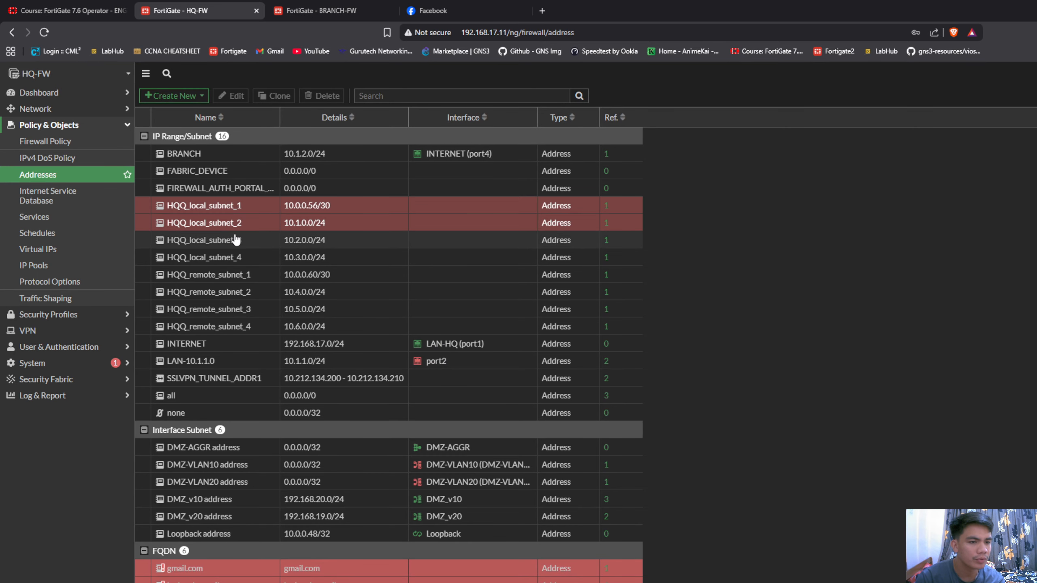
{"action": "left_click", "coordinate": [241, 240], "text": "ctrl"}
{"action": "left_click", "coordinate": [237, 258], "text": "ctrl"}
{"action": "left_click", "coordinate": [241, 275], "text": "ctrl"}
{"action": "left_click", "coordinate": [239, 292], "text": "ctrl"}
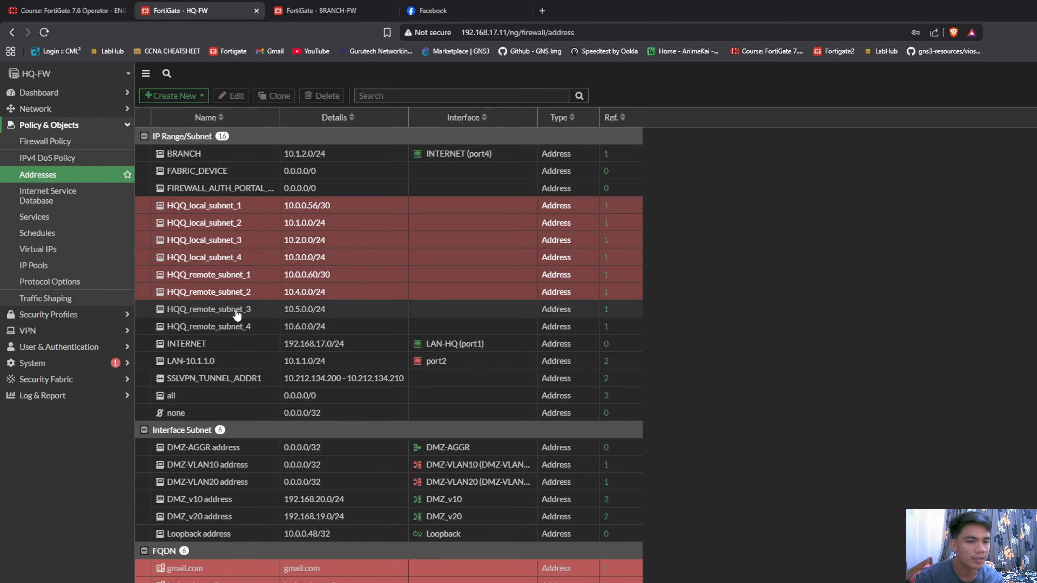
{"action": "left_click", "coordinate": [240, 309], "text": "ctrl"}
{"action": "left_click", "coordinate": [240, 327], "text": "ctrl"}
{"action": "scroll", "coordinate": [294, 429], "scroll_direction": "down", "scroll_amount": 2}
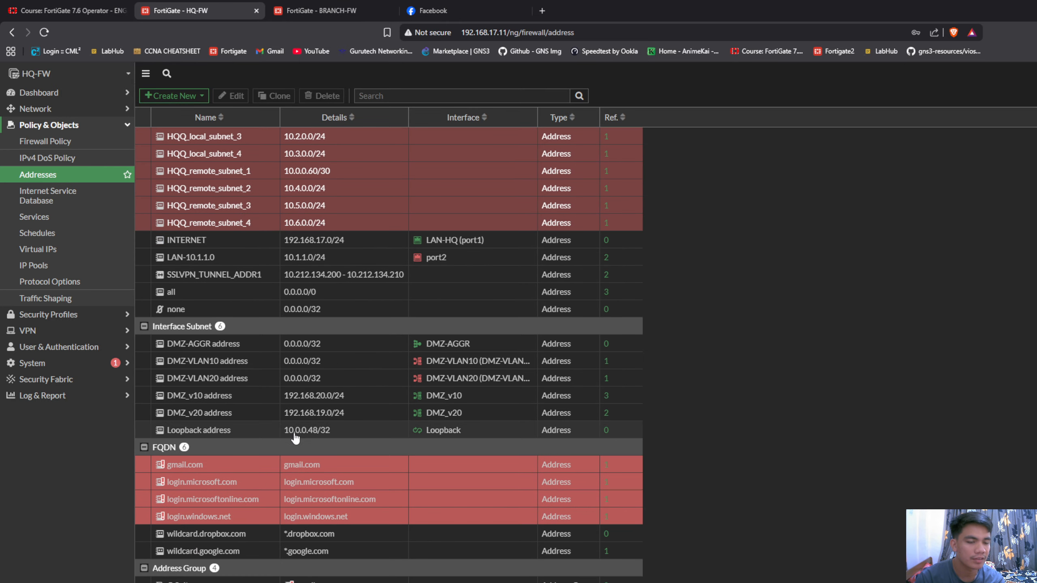
{"action": "scroll", "coordinate": [299, 425], "scroll_direction": "up", "scroll_amount": 2}
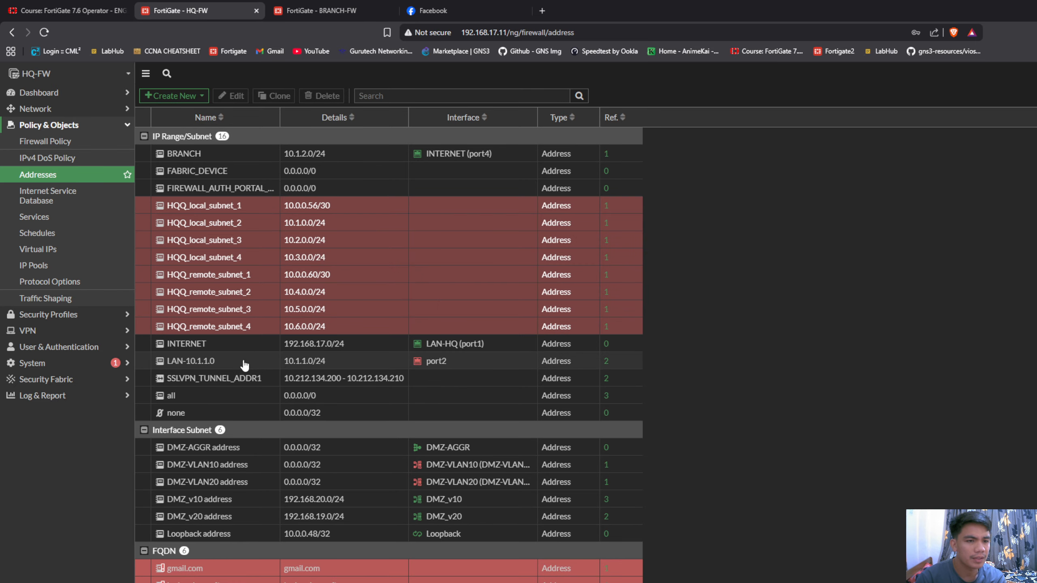
{"action": "left_click", "coordinate": [607, 367]}
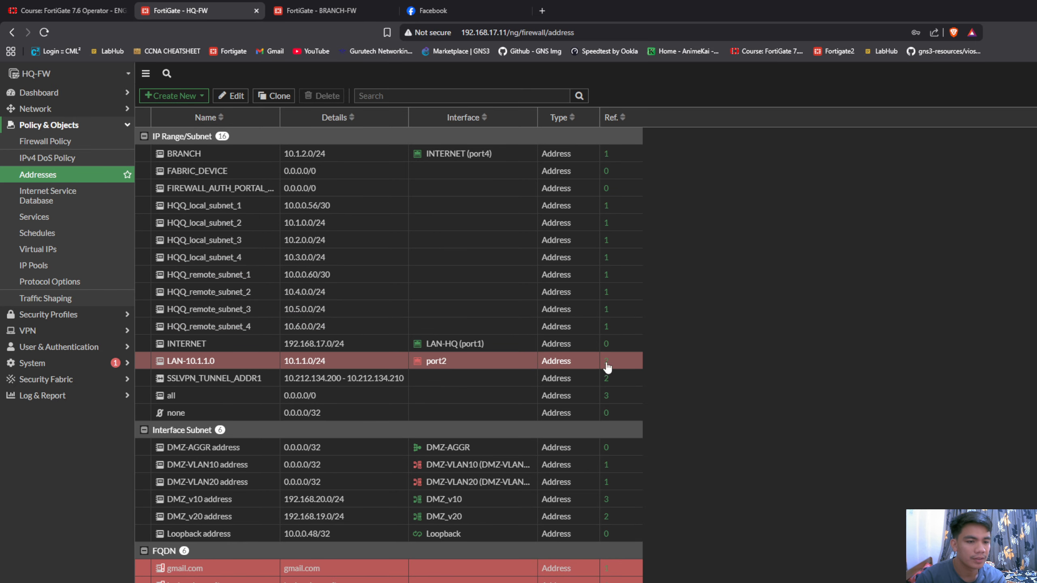
{"action": "left_click", "coordinate": [265, 223]}
{"action": "left_click", "coordinate": [261, 189]}
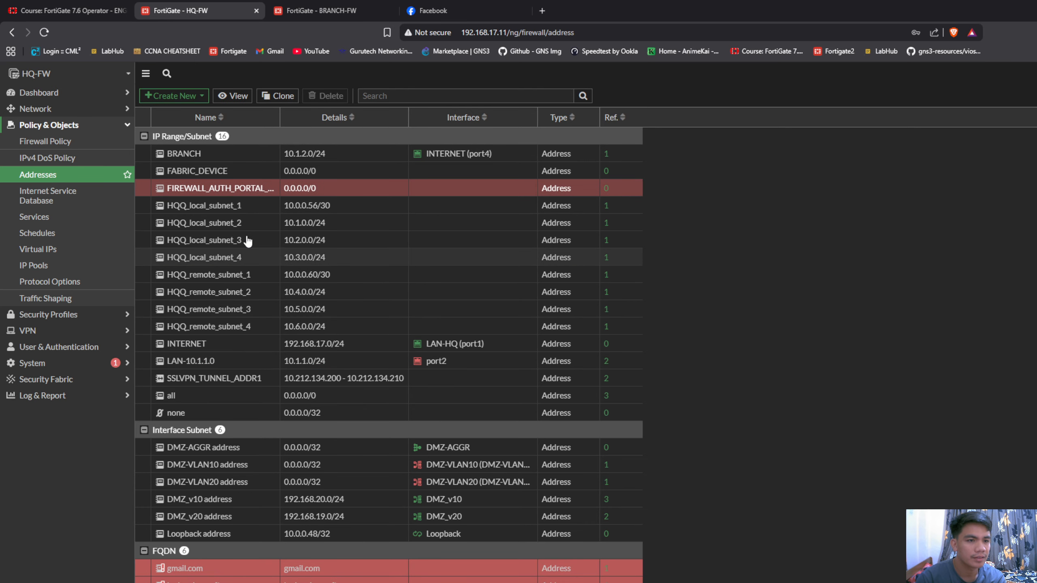
{"action": "left_click", "coordinate": [245, 223]}
{"action": "left_click", "coordinate": [241, 188]}
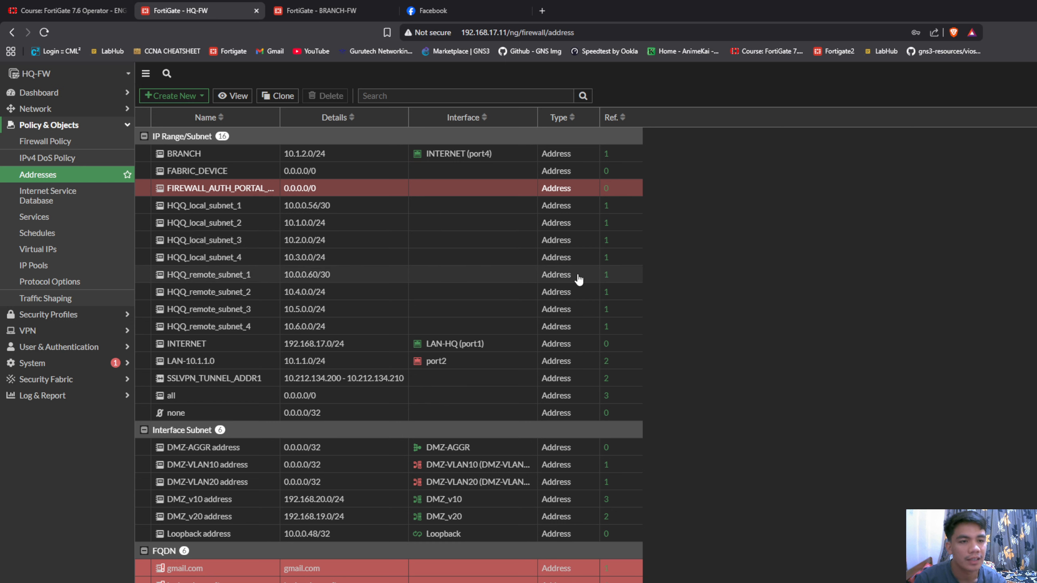
{"action": "left_click_drag", "start_coordinate": [165, 222], "coordinate": [289, 417]}
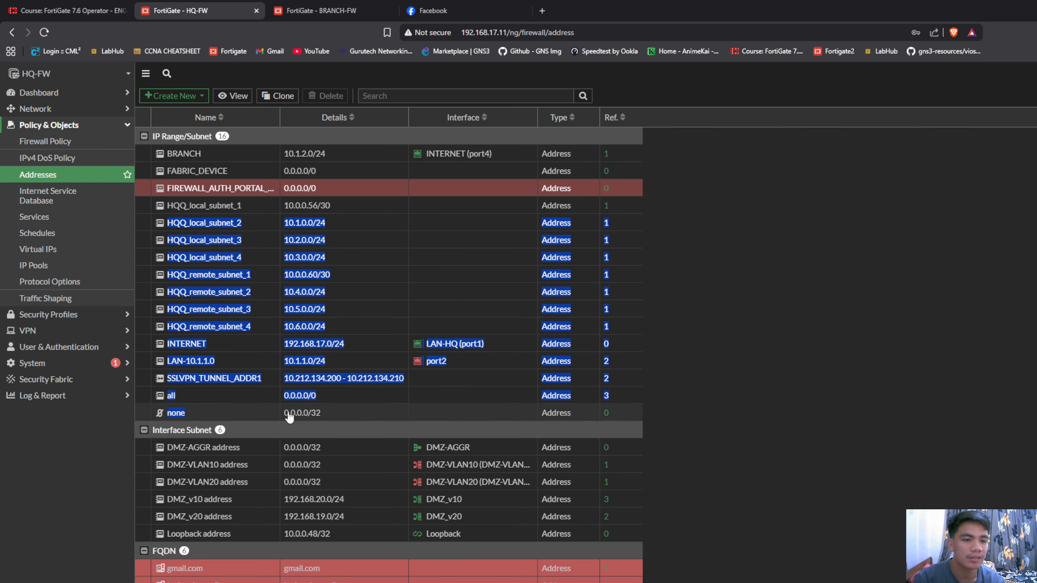
{"action": "left_click", "coordinate": [730, 294]}
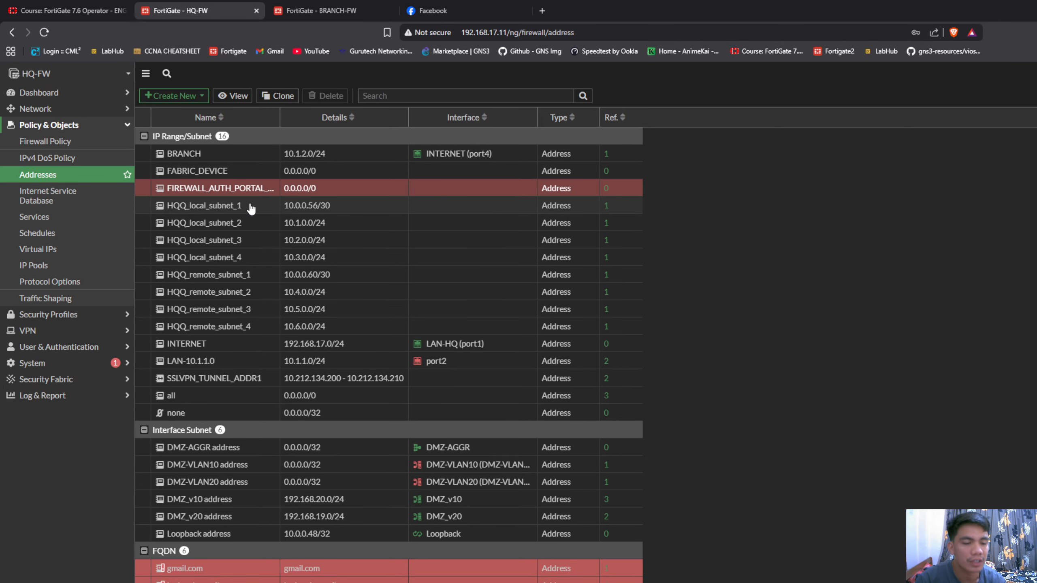
Check the firewall policies and the IPsec tunnels list on HQ-FW
{"action": "left_click", "coordinate": [90, 143]}
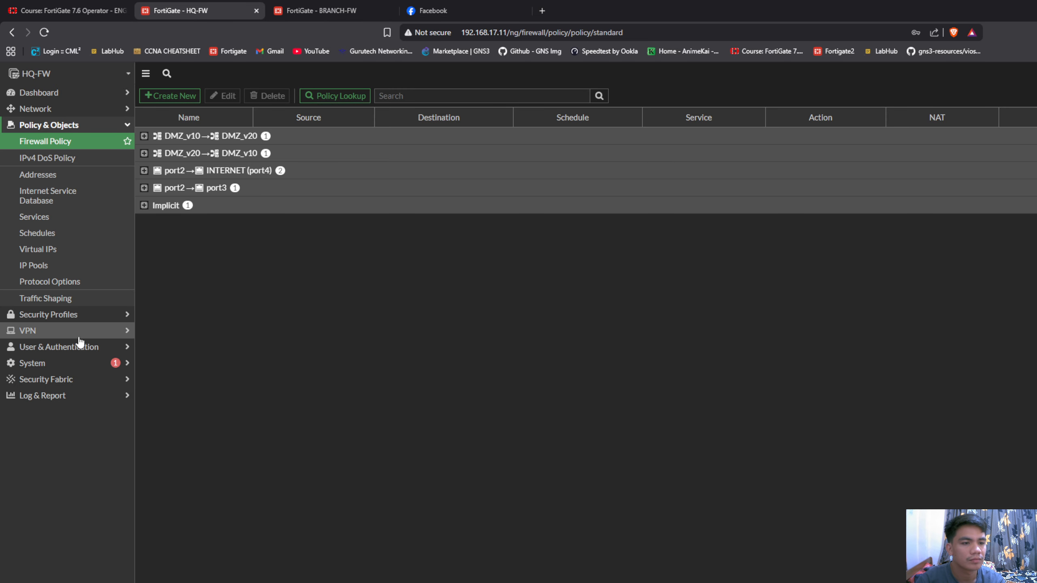
{"action": "left_click", "coordinate": [28, 330]}
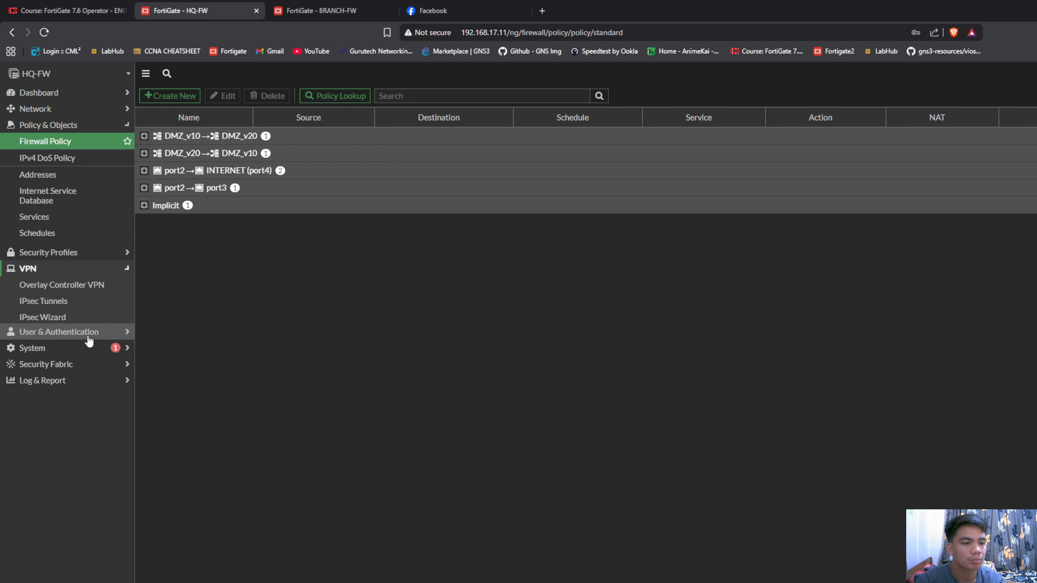
{"action": "left_click", "coordinate": [53, 190]}
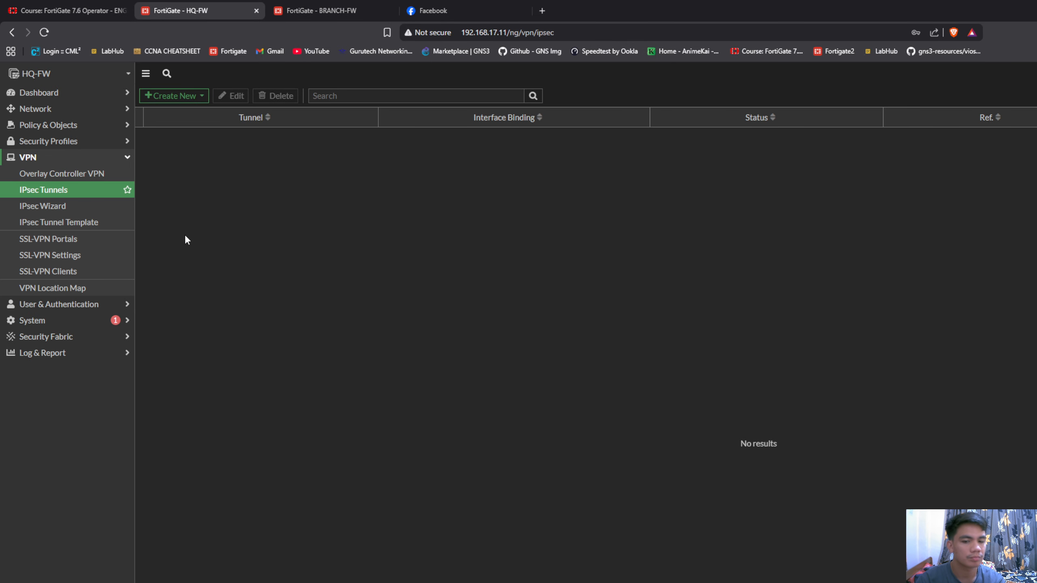
Look through the HQ-FW network pages from Interfaces through Packet Capture to Policy Routes
{"action": "left_click", "coordinate": [45, 108]}
{"action": "left_click", "coordinate": [51, 125]}
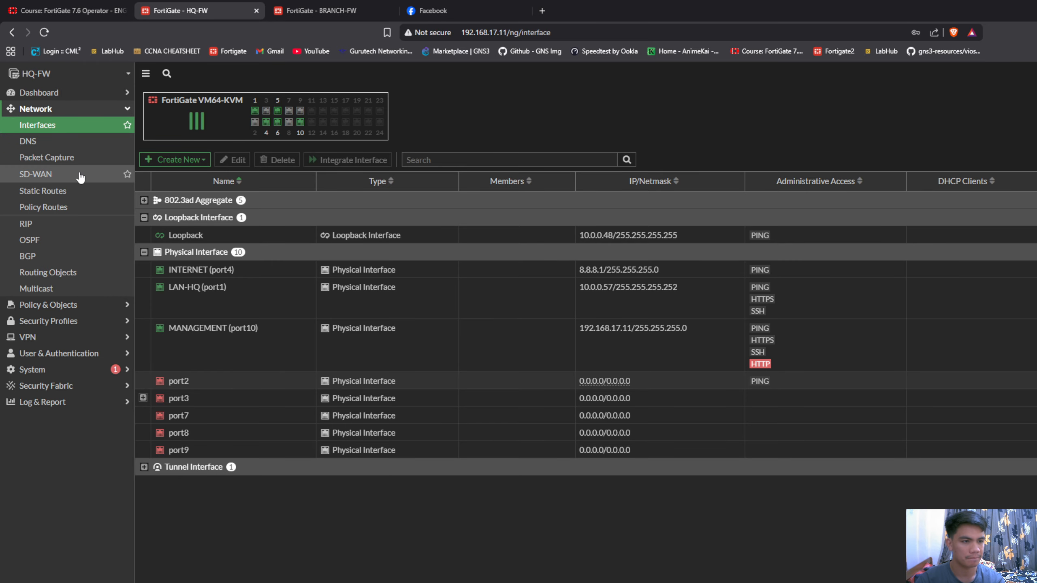
{"action": "left_click", "coordinate": [70, 146]}
{"action": "left_click", "coordinate": [71, 157]}
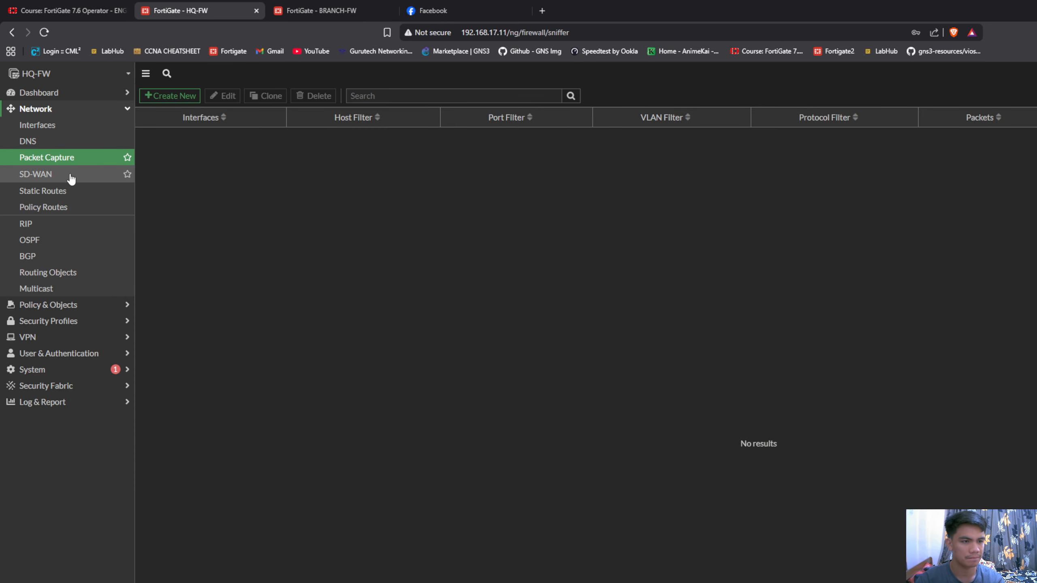
{"action": "left_click", "coordinate": [68, 174]}
{"action": "left_click", "coordinate": [68, 191]}
{"action": "left_click", "coordinate": [68, 206]}
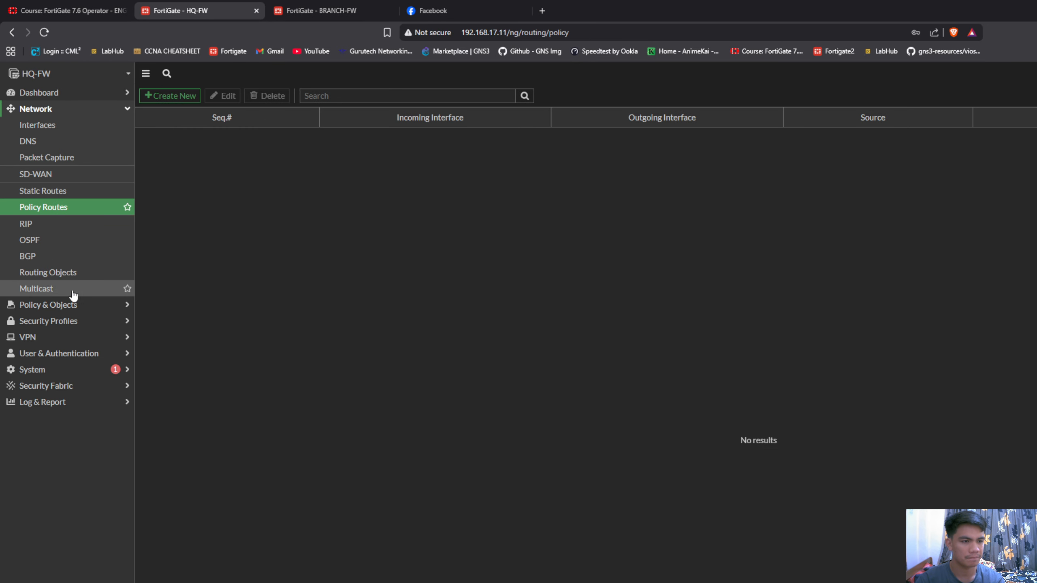
Reopen the HQ-FW address objects list and review the BRANCH and HQQ subnet entries
{"action": "left_click", "coordinate": [69, 110]}
{"action": "left_click", "coordinate": [76, 126]}
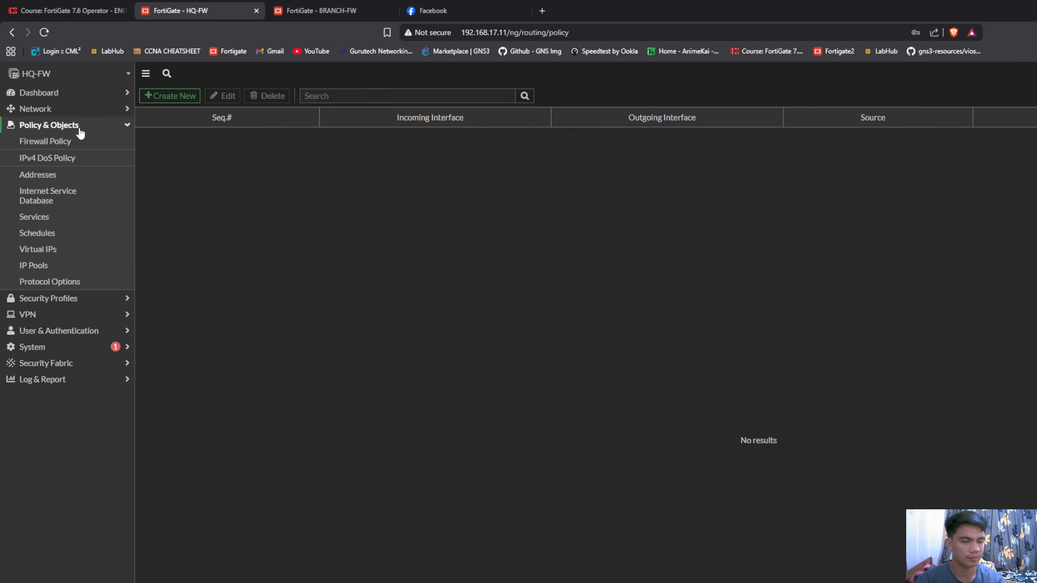
{"action": "left_click", "coordinate": [76, 179]}
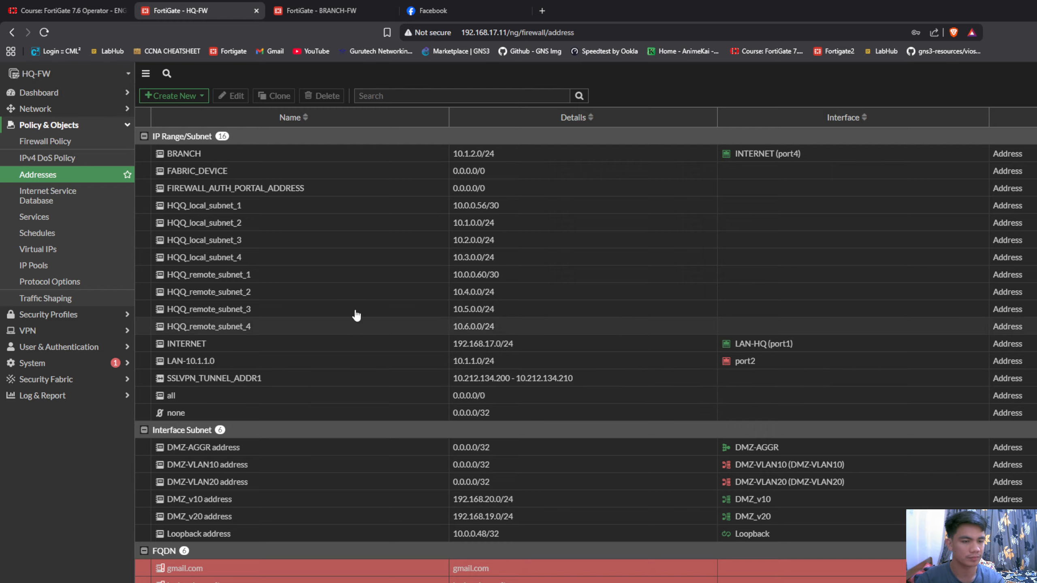
{"action": "left_click", "coordinate": [416, 216]}
{"action": "left_click", "coordinate": [394, 226]}
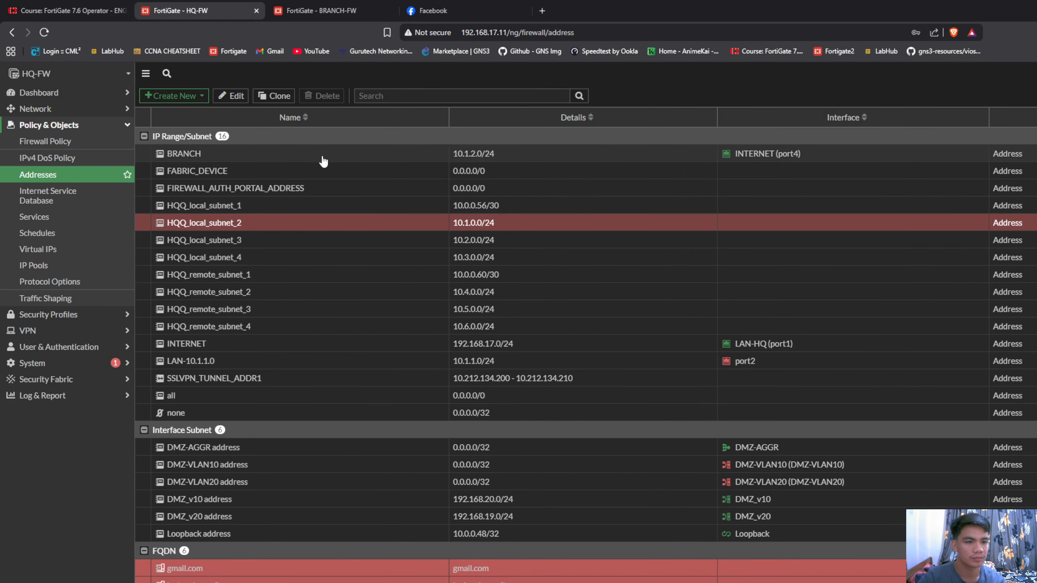
{"action": "left_click", "coordinate": [323, 162]}
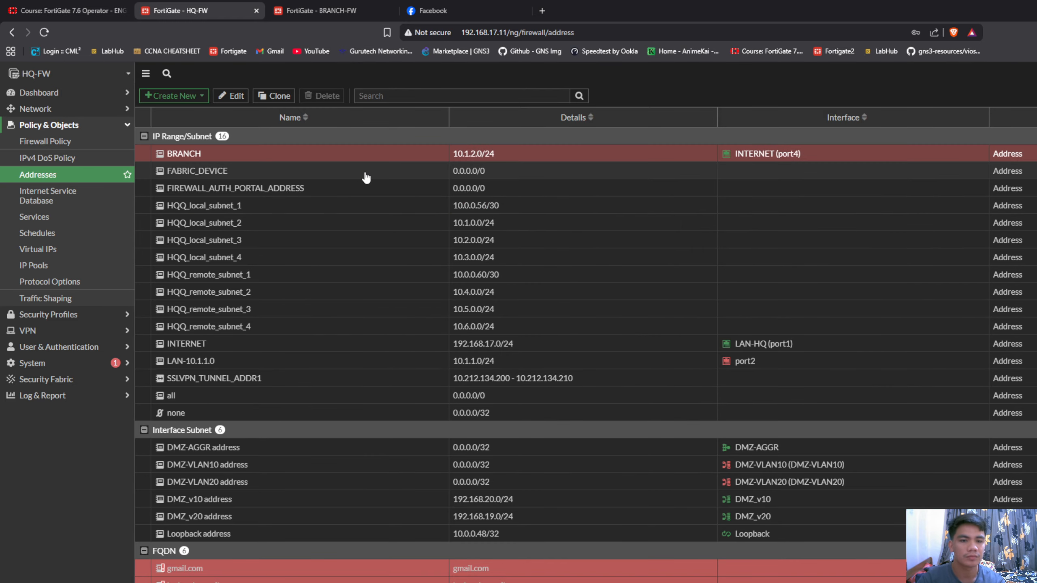
{"action": "left_click", "coordinate": [367, 177]}
{"action": "left_click", "coordinate": [311, 159]}
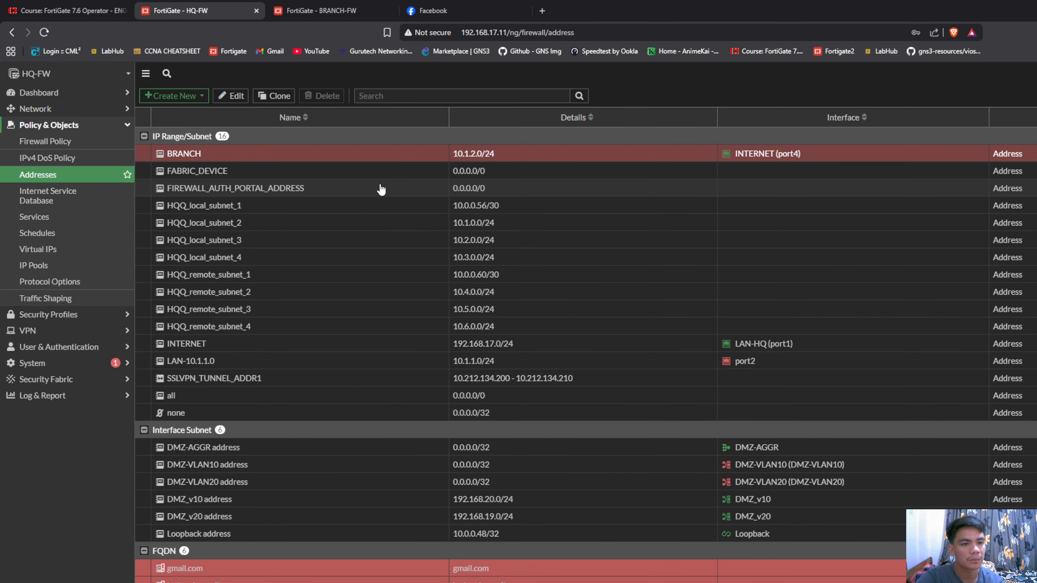
{"action": "scroll", "coordinate": [399, 339], "scroll_direction": "down", "scroll_amount": 3}
{"action": "scroll", "coordinate": [373, 424], "scroll_direction": "up", "scroll_amount": 3}
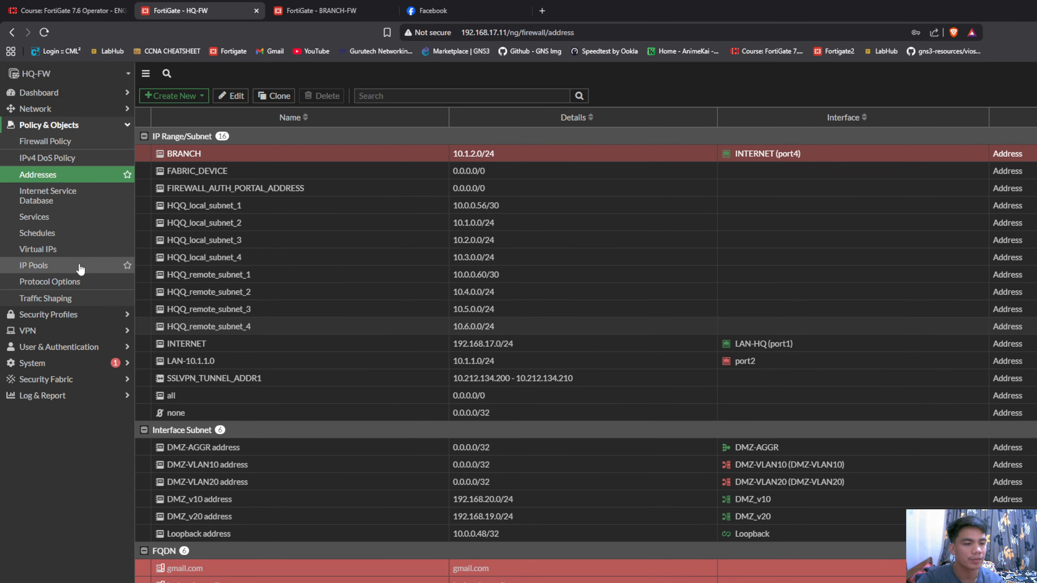
Go to the IPsec tunnels on HQ-FW and start creating a new IPsec tunnel
{"action": "left_click", "coordinate": [75, 128]}
{"action": "left_click", "coordinate": [71, 158]}
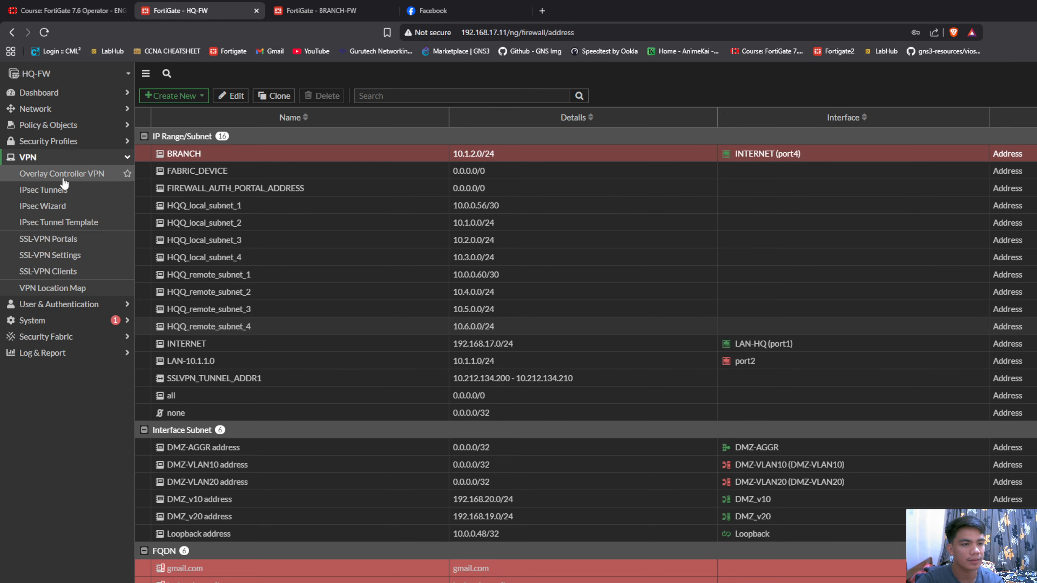
{"action": "left_click", "coordinate": [61, 190]}
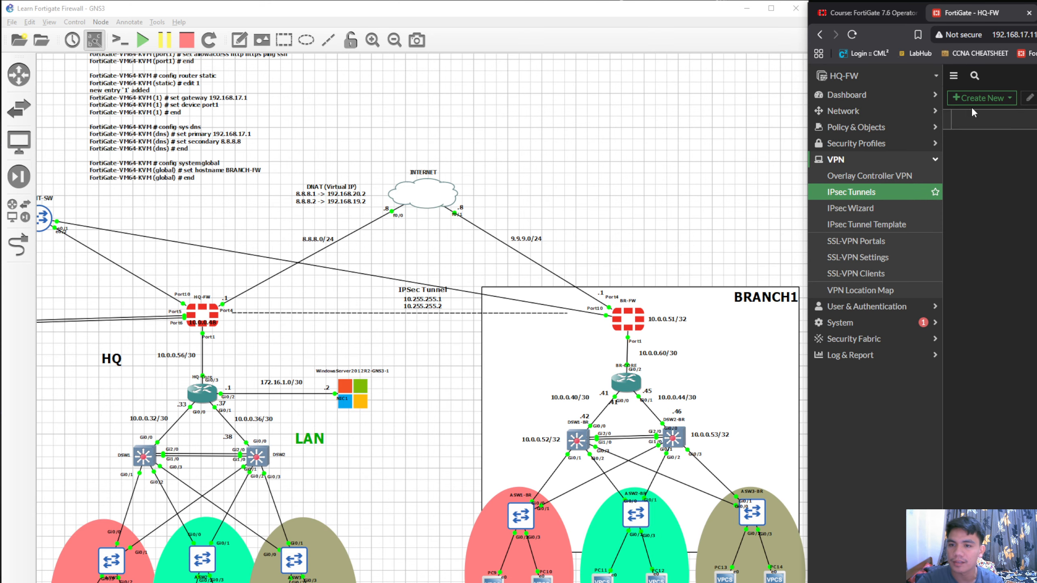
{"action": "left_click", "coordinate": [1008, 98]}
{"action": "left_click", "coordinate": [987, 112]}
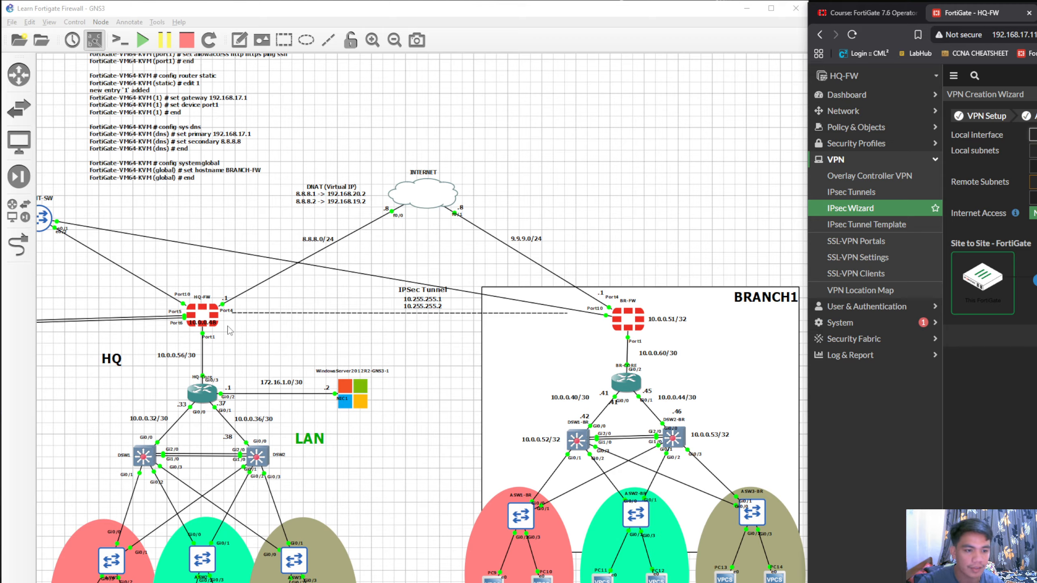
Mark out the HQ LAN in the topology and choose the local interface in the VPN Creation Wizard
{"action": "left_click_drag", "start_coordinate": [59, 344], "coordinate": [421, 580]}
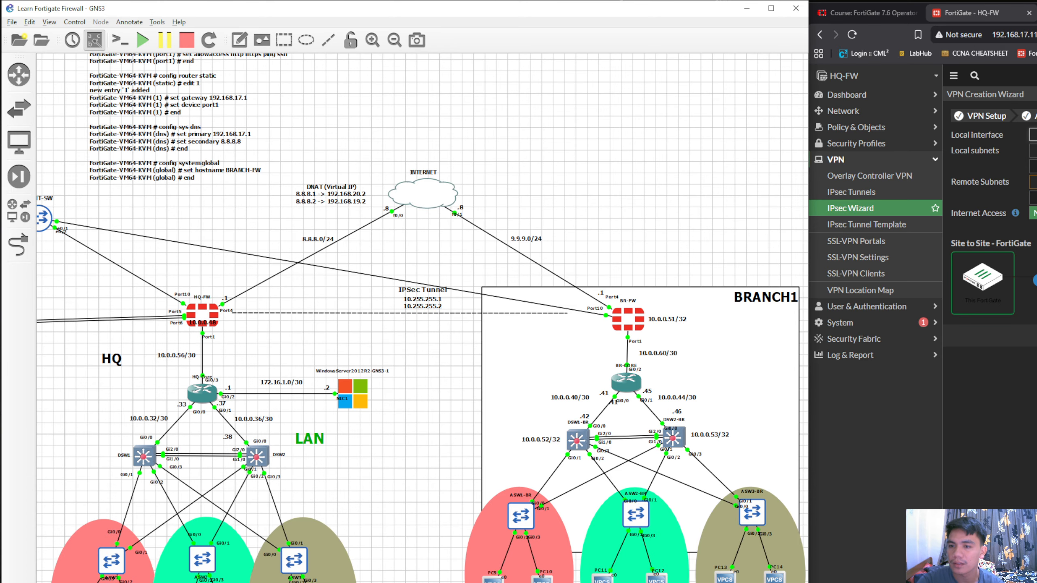
{"action": "left_click", "coordinate": [1033, 134]}
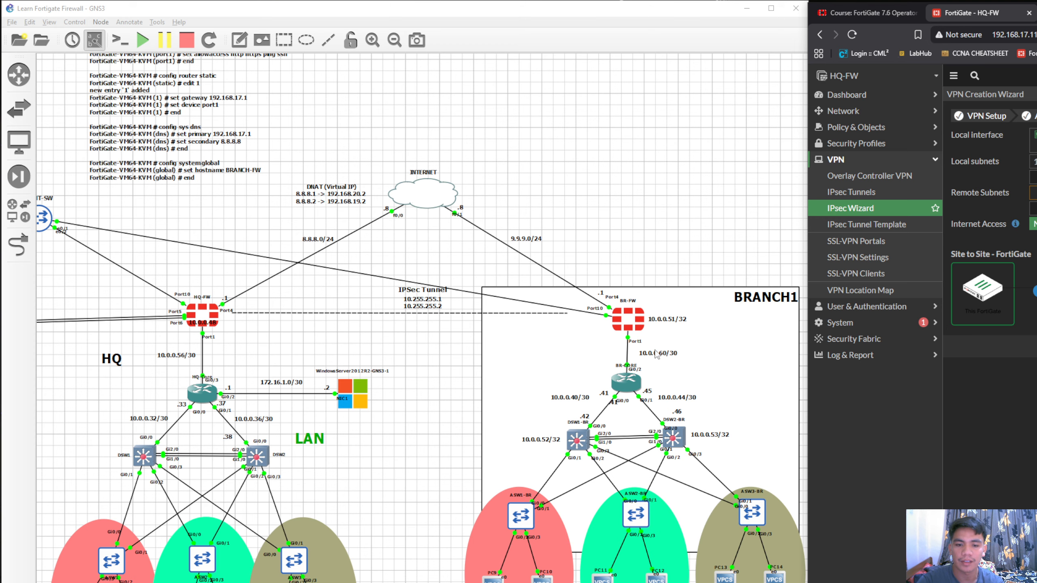
Switch to the Notepad list of local and remote subnets and move its window over the topology beside the wizard
{"action": "key", "text": "alt+Tab"}
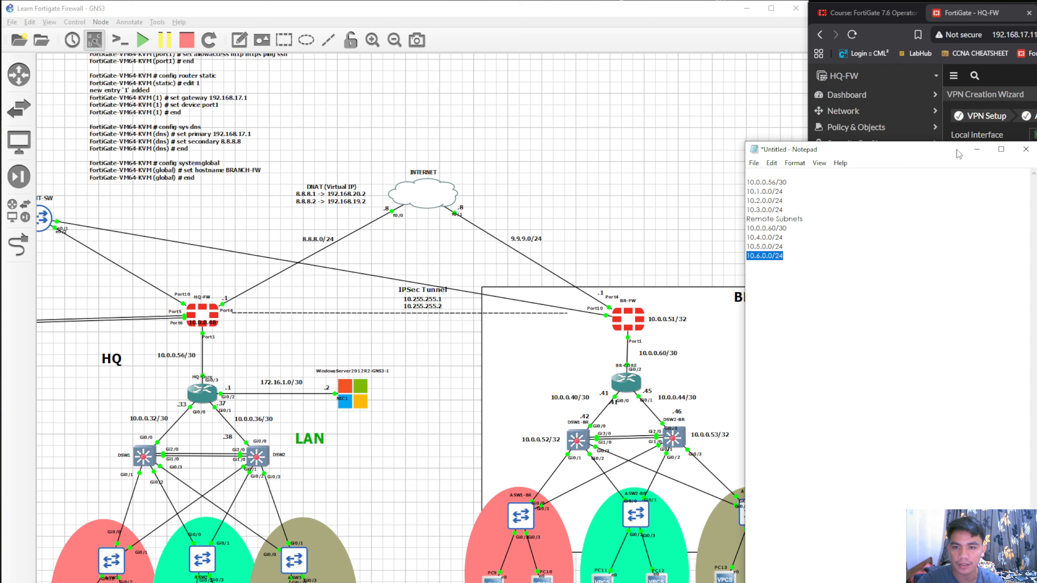
{"action": "left_click_drag", "start_coordinate": [938, 148], "coordinate": [834, 129]}
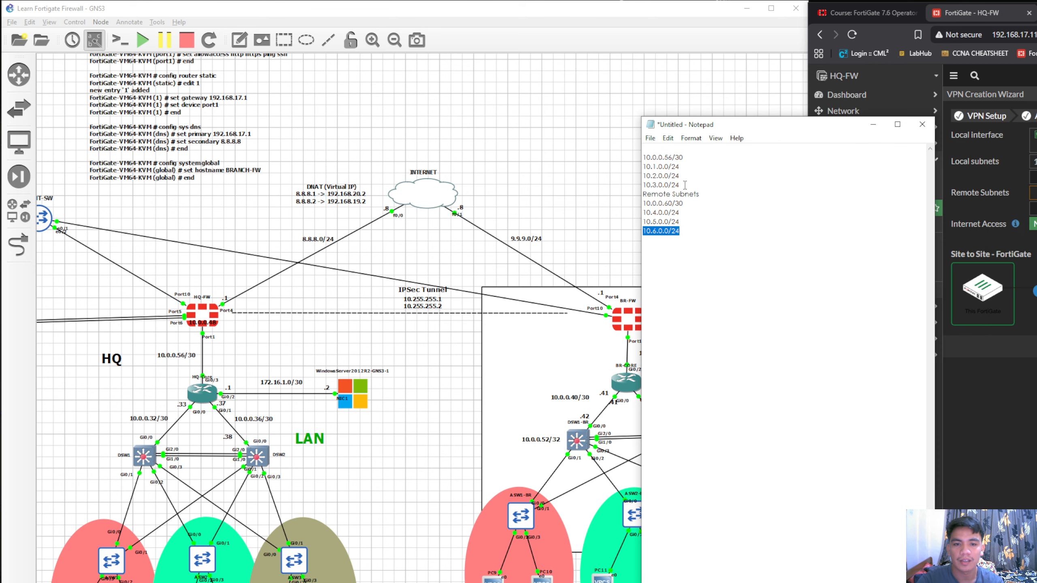
Mark the LAN subnets 10.1.0.0/24 to 10.3.0.0/24 and 10.4.0.0/24 to 10.6.0.0/24 in the Notepad list
{"action": "left_click_drag", "start_coordinate": [685, 186], "coordinate": [643, 167]}
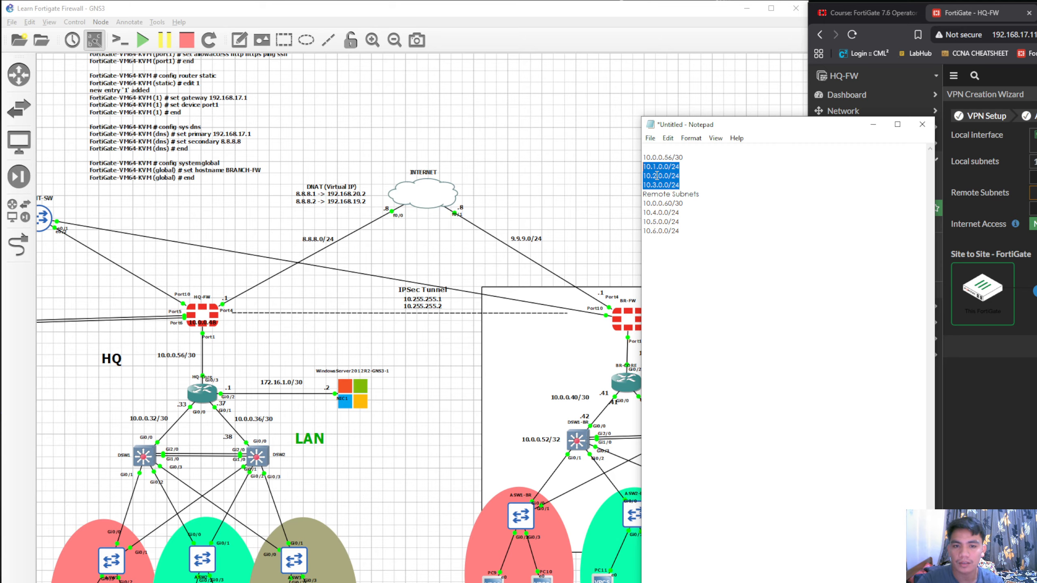
{"action": "left_click", "coordinate": [685, 181]}
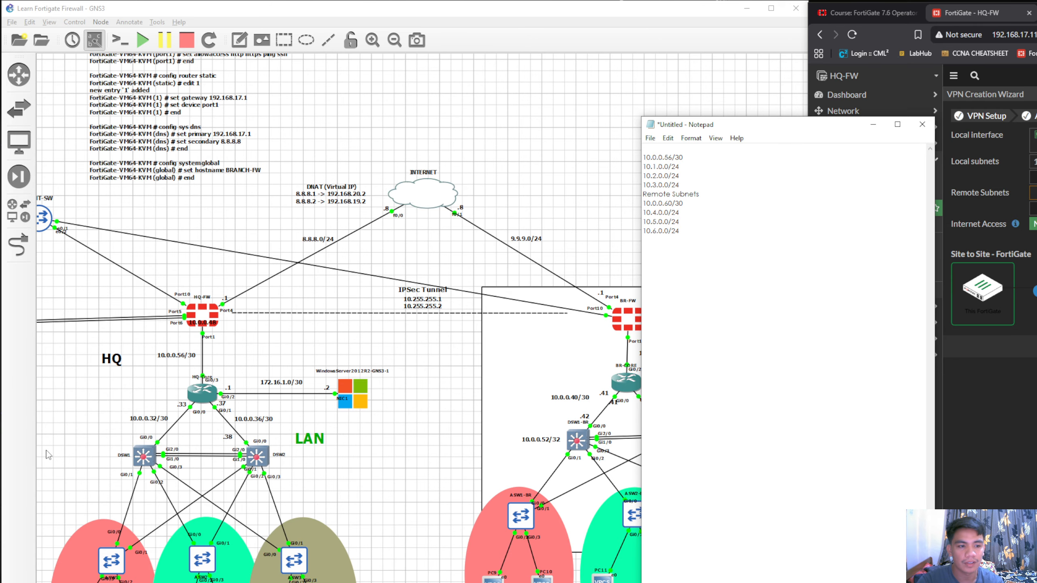
{"action": "left_click_drag", "start_coordinate": [679, 232], "coordinate": [643, 213]}
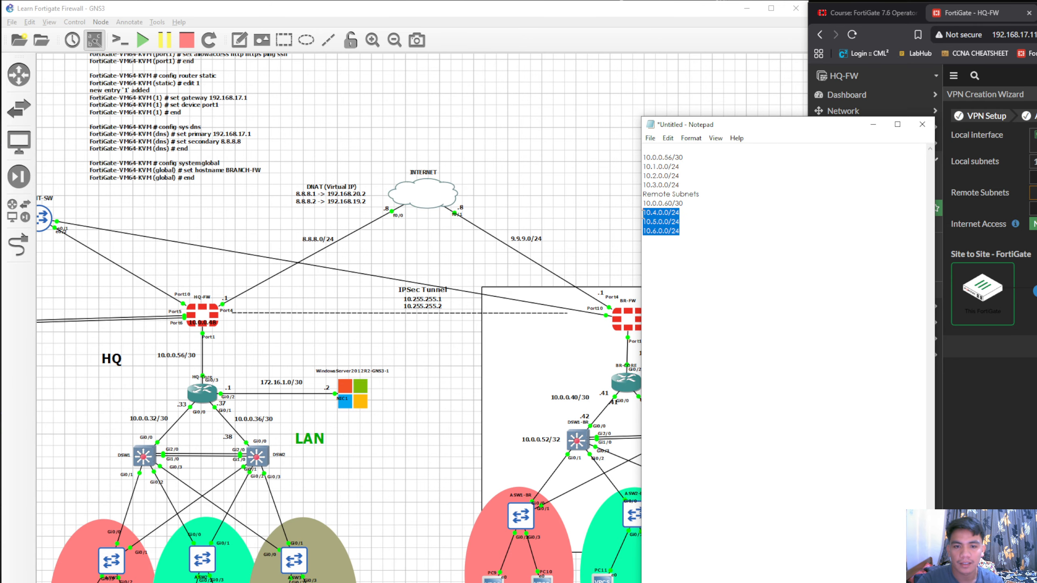
{"action": "left_click", "coordinate": [696, 231]}
{"action": "left_click_drag", "start_coordinate": [803, 133], "coordinate": [725, 161]}
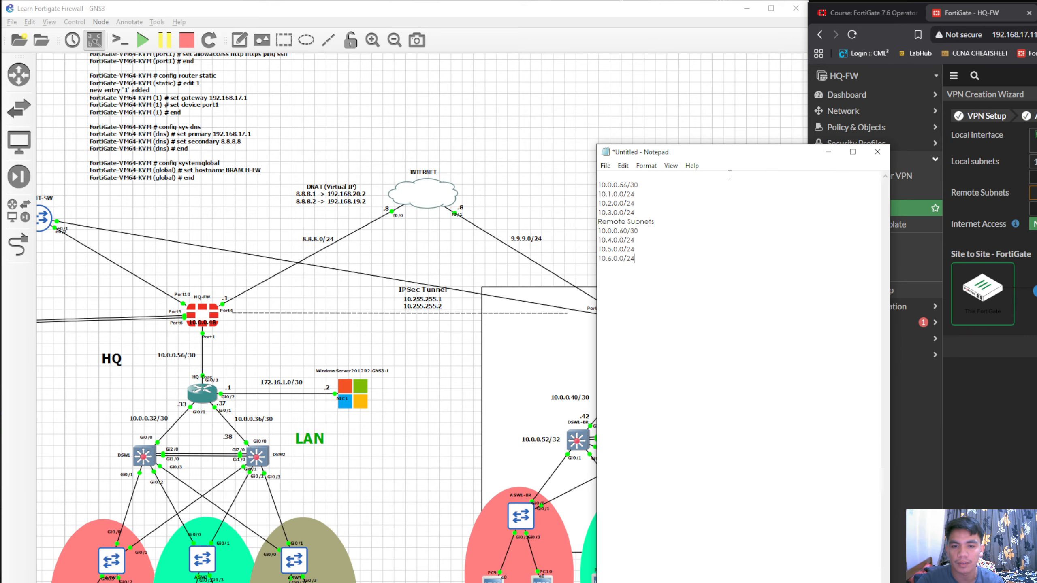
Copy 10.1.0.0/24, 10.2.0.0/24 and 10.3.0.0/24 from the Notepad list into additional local subnet entries of the HQ-FW wizard
{"action": "left_click_drag", "start_coordinate": [636, 197], "coordinate": [607, 200]}
{"action": "left_click", "coordinate": [988, 203]}
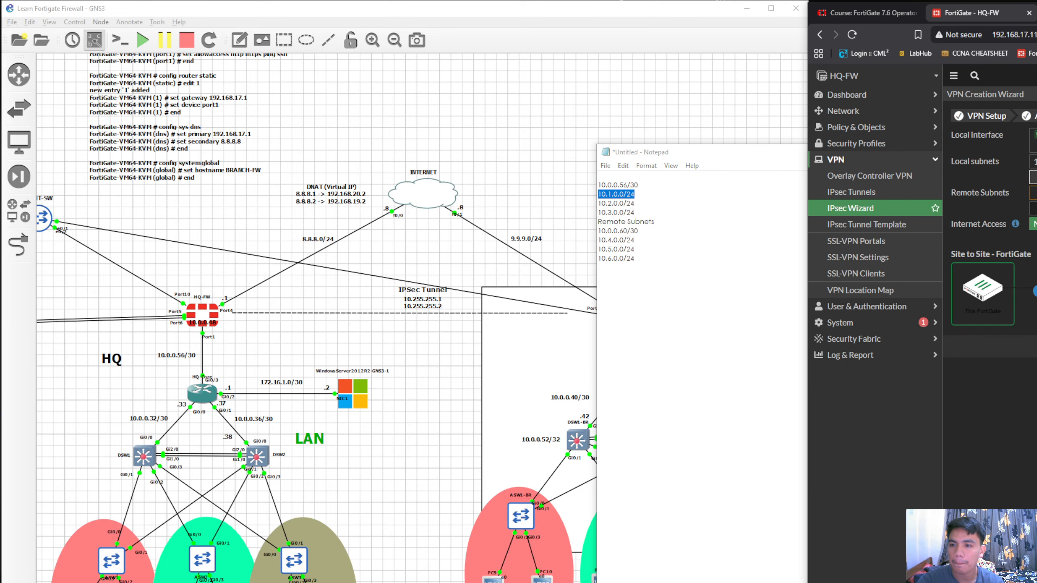
{"action": "left_click_drag", "start_coordinate": [636, 203], "coordinate": [572, 206]}
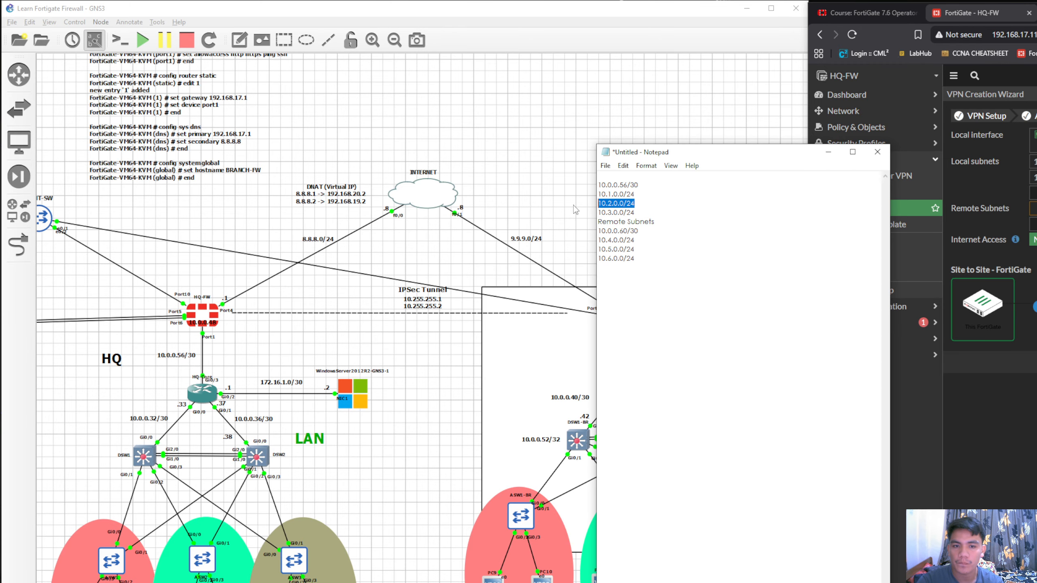
{"action": "key", "text": "ctrl+c"}
{"action": "left_click", "coordinate": [1033, 193]}
{"action": "key", "text": "ctrl+v"}
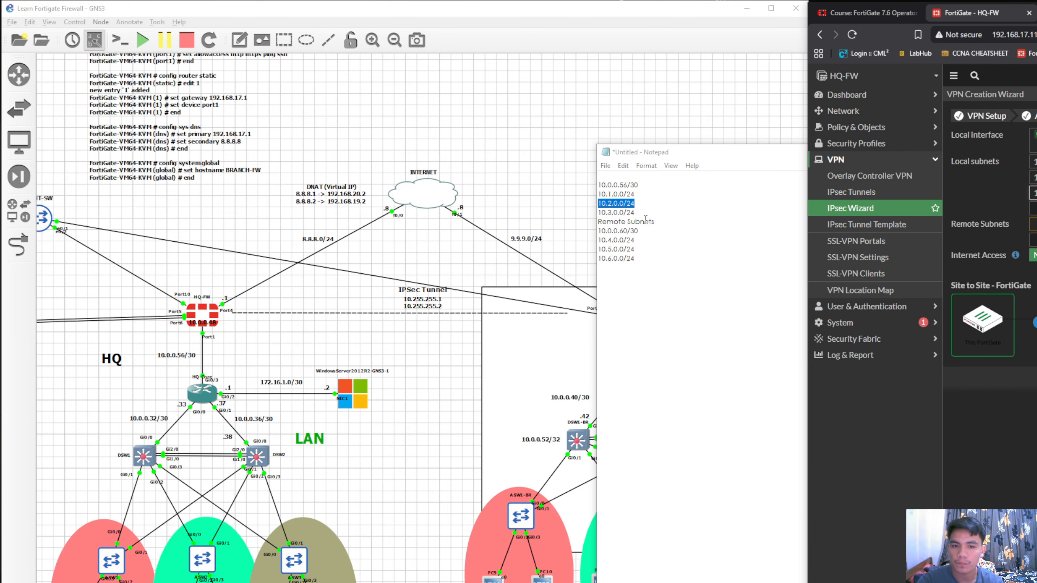
{"action": "left_click_drag", "start_coordinate": [636, 212], "coordinate": [588, 214]}
{"action": "key", "text": "ctrl+c"}
{"action": "left_click", "coordinate": [1033, 194]}
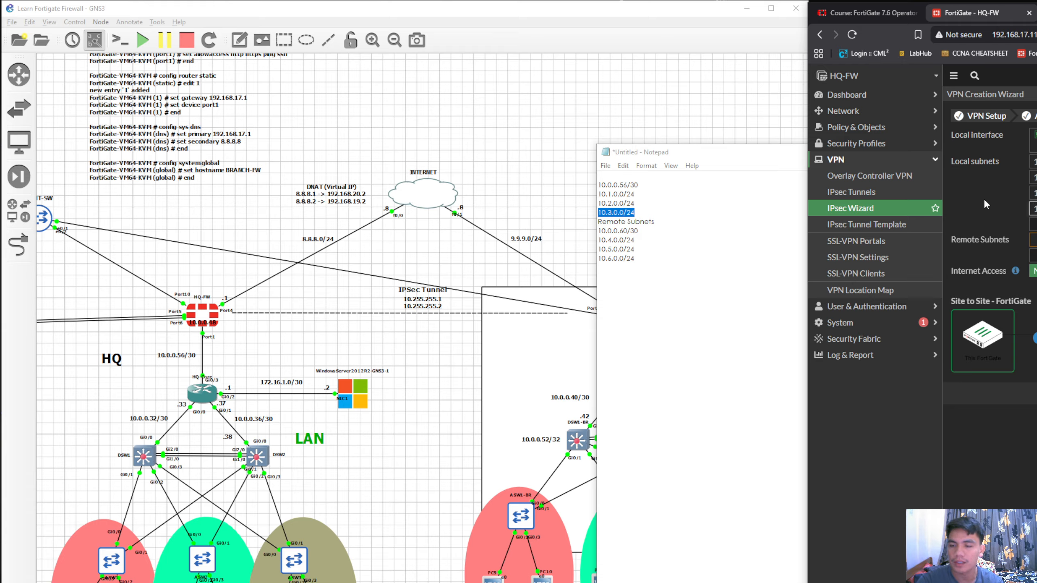
Fill the HQ-FW remote subnets with 10.0.0.60/30, 10.4.0.0/24, 10.5.0.0/24 and 10.6.0.0/24 from Notepad, and create the VPN
{"action": "left_click_drag", "start_coordinate": [762, 160], "coordinate": [759, 155]}
{"action": "left_click_drag", "start_coordinate": [635, 226], "coordinate": [537, 255]}
{"action": "key", "text": "ctrl+c"}
{"action": "left_click", "coordinate": [1034, 240]}
{"action": "key", "text": "ctrl+v"}
{"action": "left_click", "coordinate": [1034, 255]}
{"action": "key", "text": "ctrl+c"}
{"action": "left_click", "coordinate": [1033, 272]}
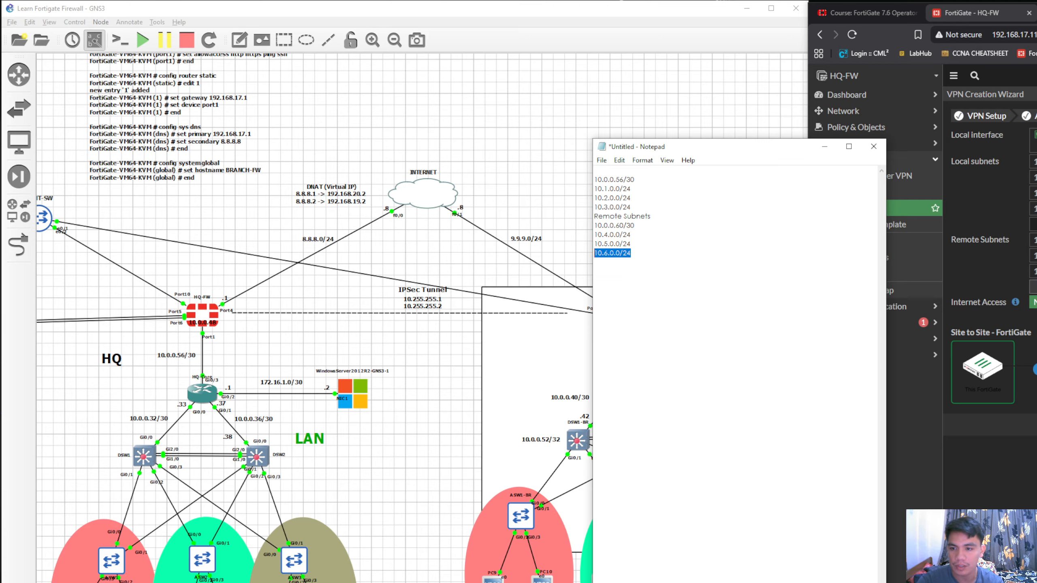
{"action": "left_click", "coordinate": [1034, 287]}
{"action": "key", "text": "ctrl+v"}
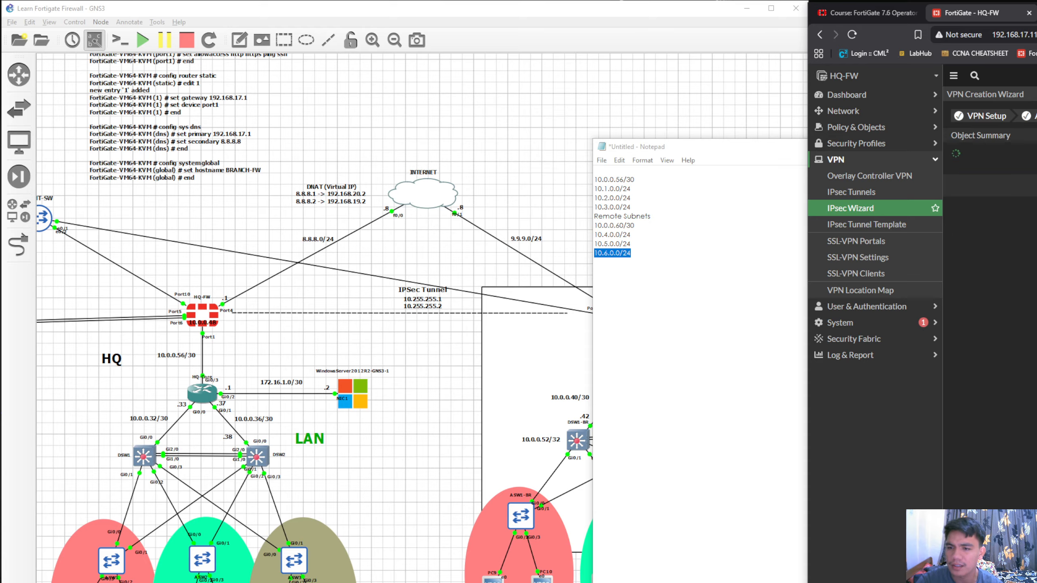
Clear the view of the VPN summary and check the new tunnel in the HQ-FW IPsec tunnels list
{"action": "left_click_drag", "start_coordinate": [760, 147], "coordinate": [654, 109]}
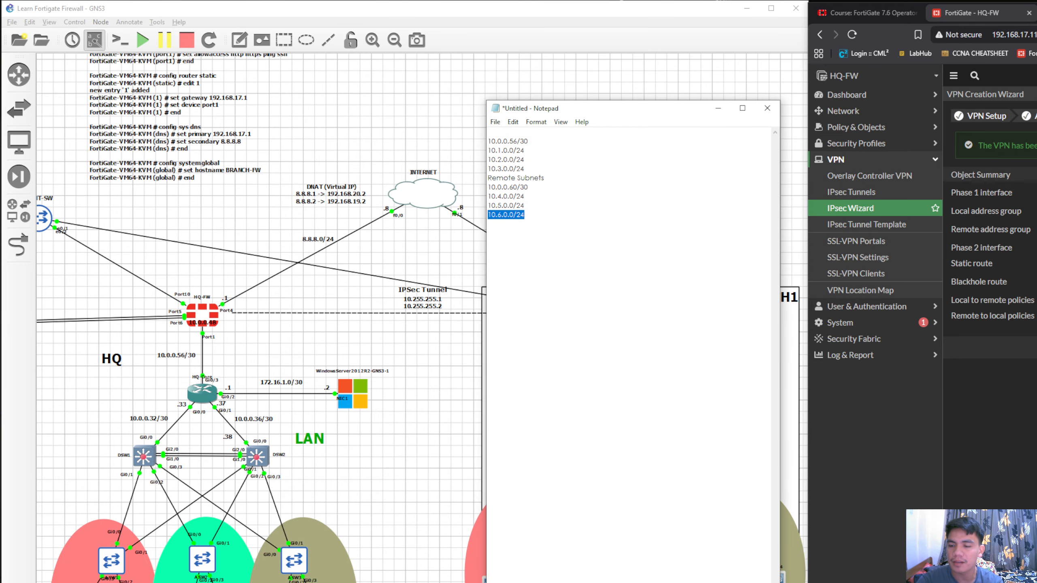
{"action": "left_click_drag", "start_coordinate": [1035, 6], "coordinate": [1004, 9]}
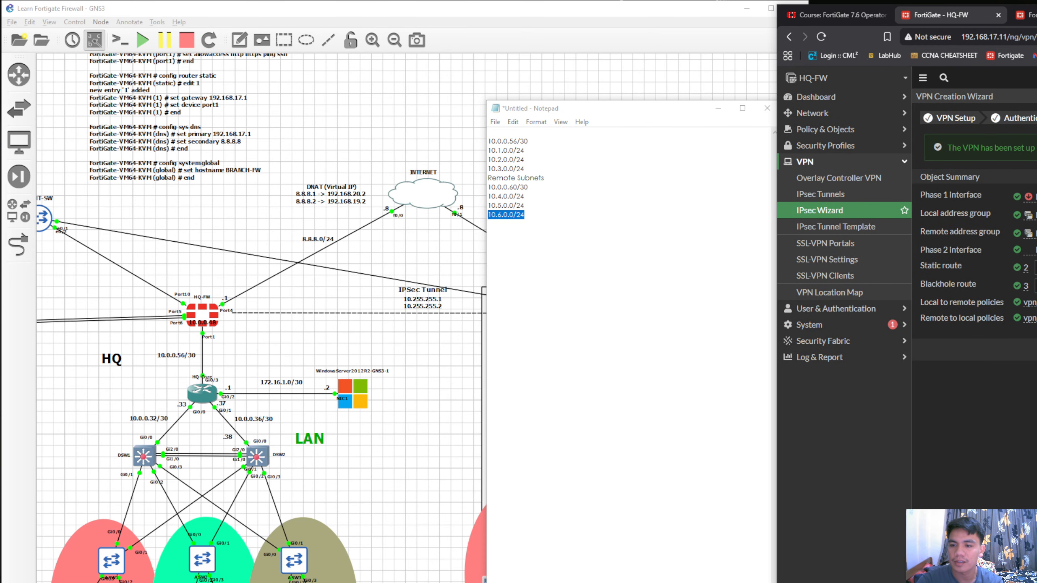
{"action": "left_click", "coordinate": [853, 195]}
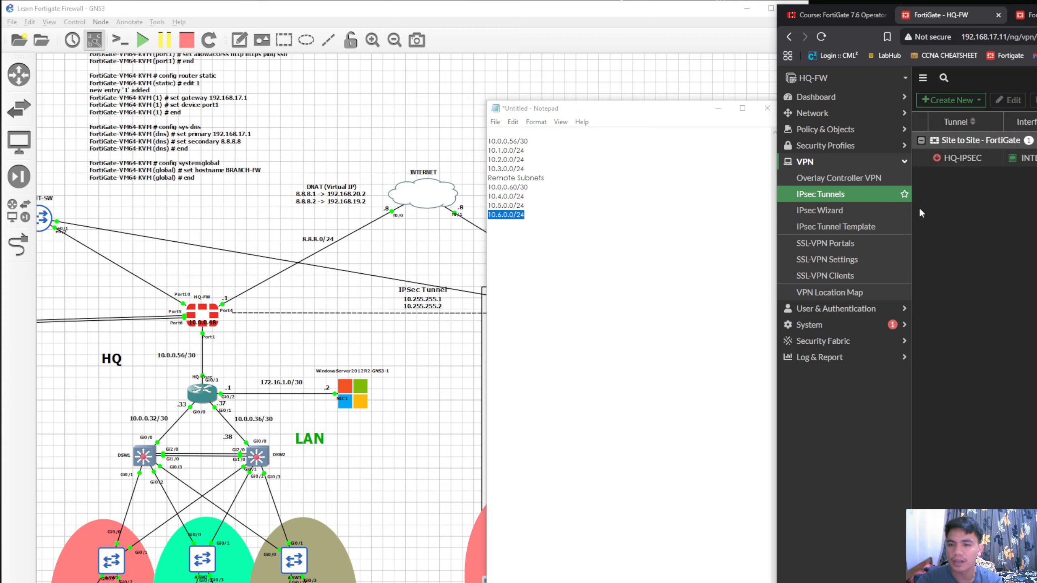
{"action": "left_click_drag", "start_coordinate": [934, 173], "coordinate": [1035, 143]}
Switch to BRANCH-FW, start the IPsec wizard, give the tunnel a name beginning with "BR-" and continue to authentication
{"action": "left_click_drag", "start_coordinate": [1015, 12], "coordinate": [1036, 10]}
{"action": "left_click", "coordinate": [1035, 12]}
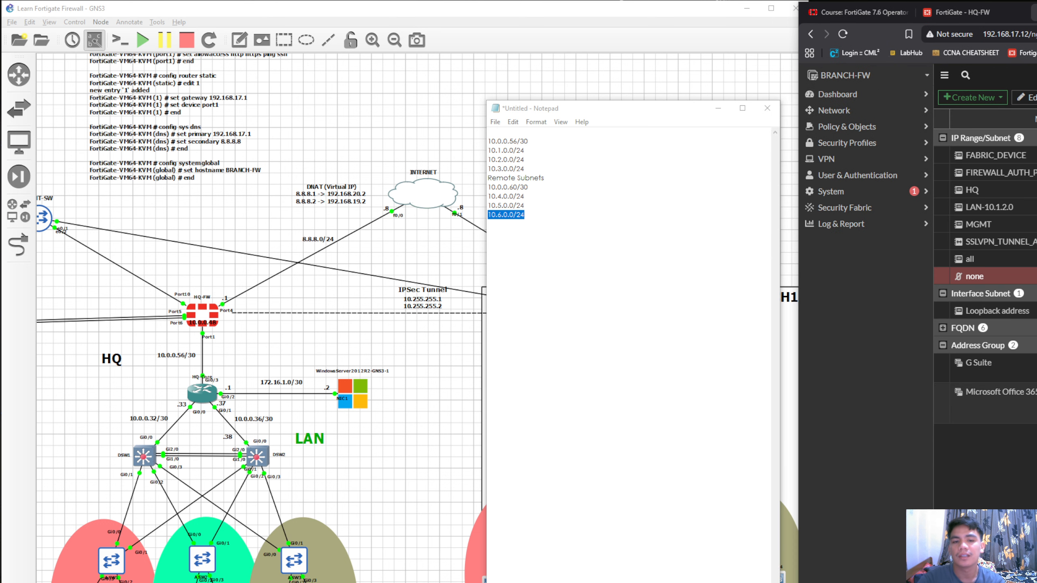
{"action": "mouse_move", "coordinate": [677, 113]}
{"action": "left_mouse_down"}
{"action": "mouse_move", "coordinate": [788, 115]}
{"action": "mouse_move", "coordinate": [689, 119]}
{"action": "left_mouse_up"}
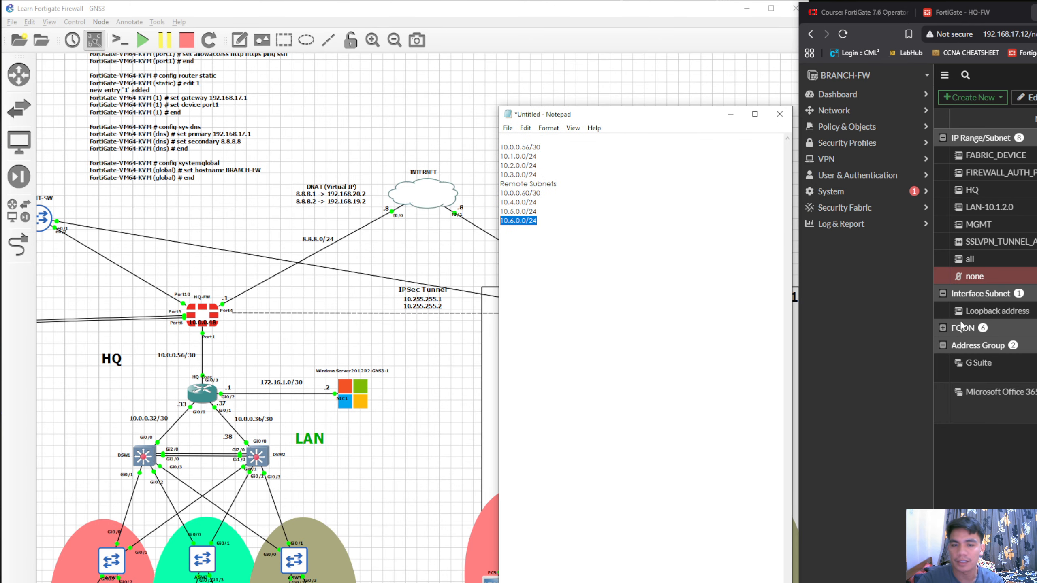
{"action": "left_click", "coordinate": [859, 160]}
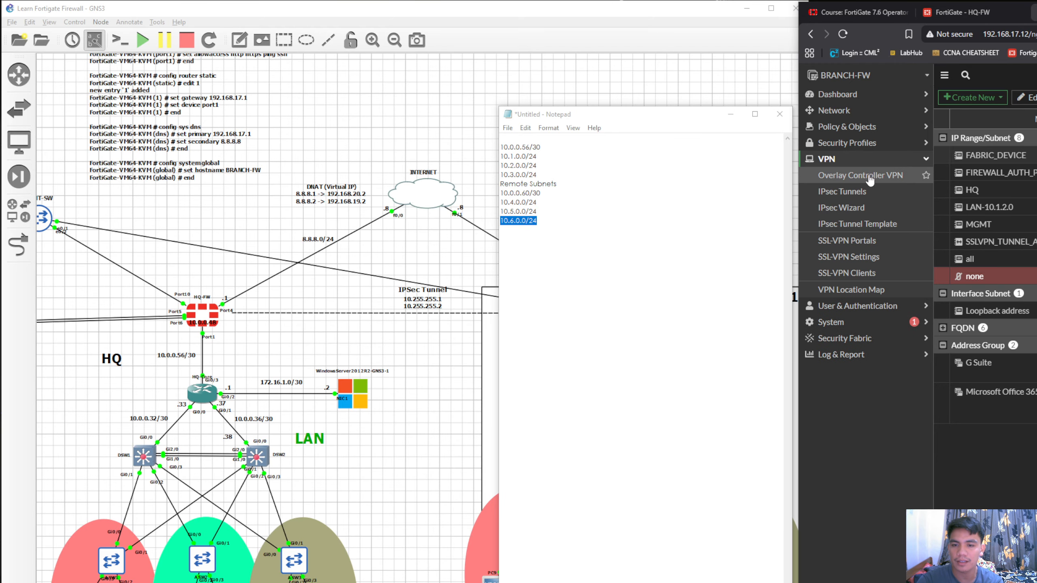
{"action": "left_click", "coordinate": [866, 208]}
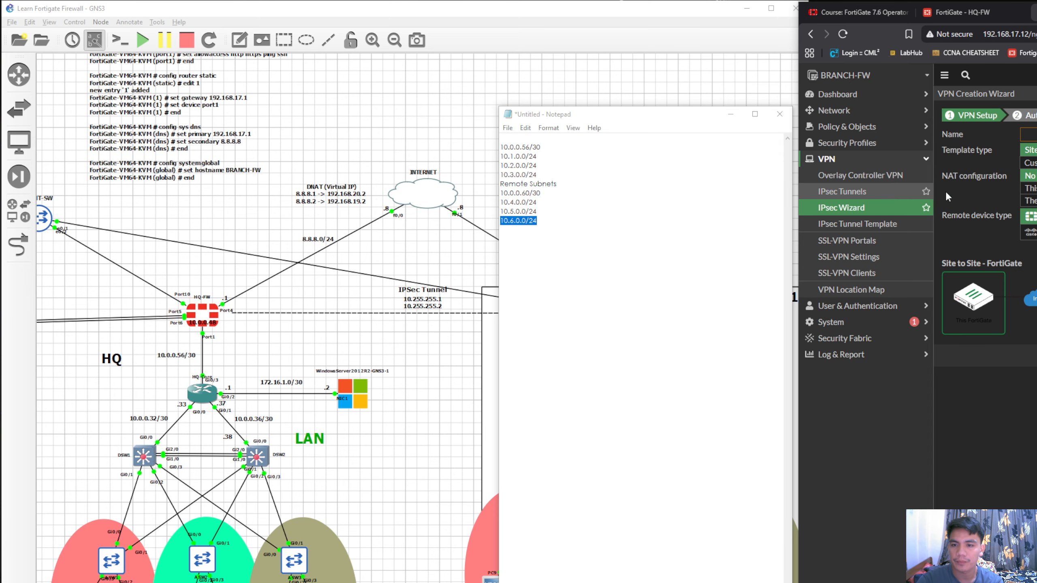
{"action": "type", "text": "B"}
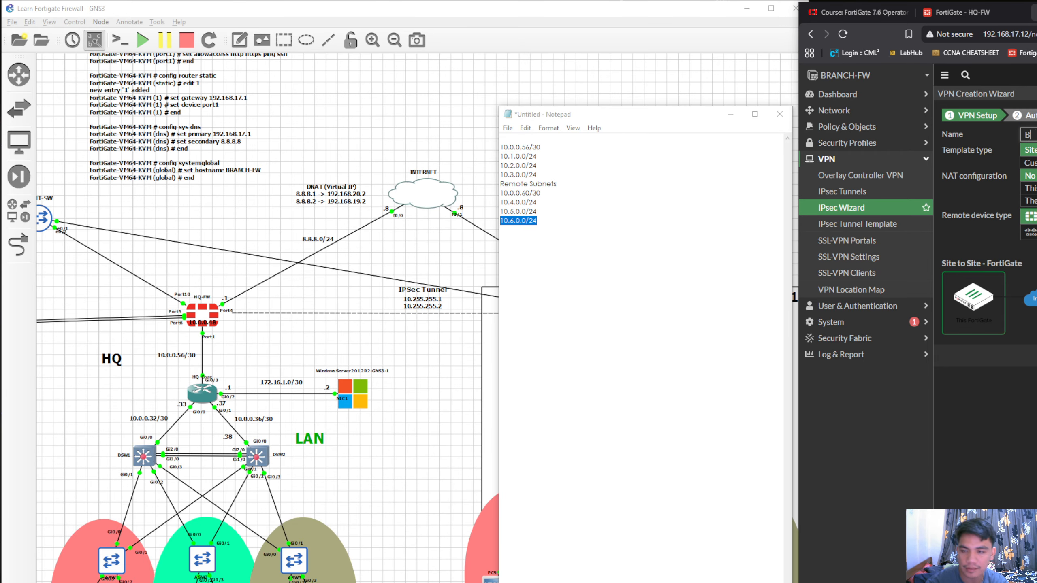
{"action": "type", "text": "R-"}
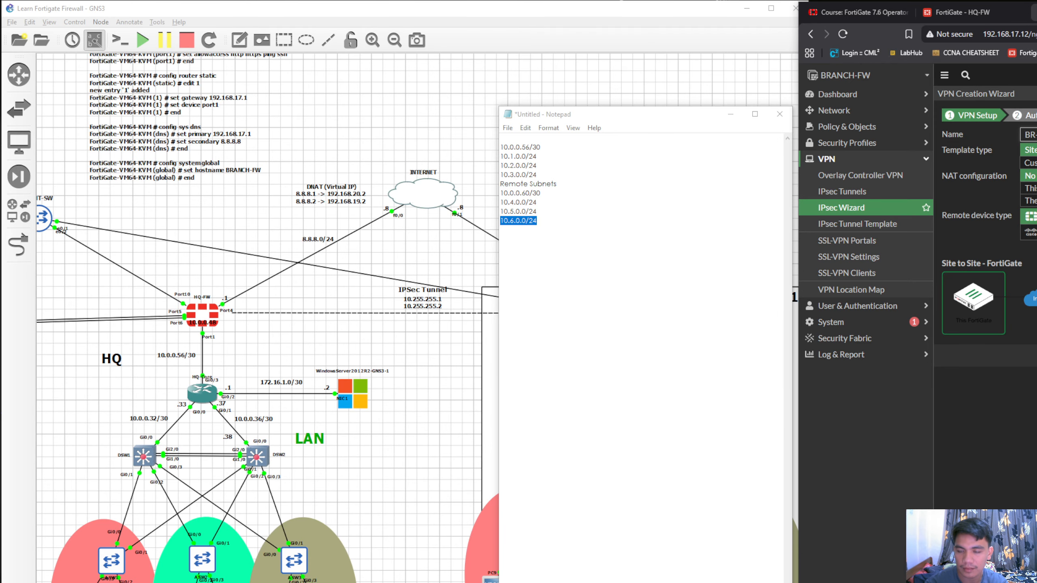
{"action": "left_click_drag", "start_coordinate": [661, 114], "coordinate": [688, 114]}
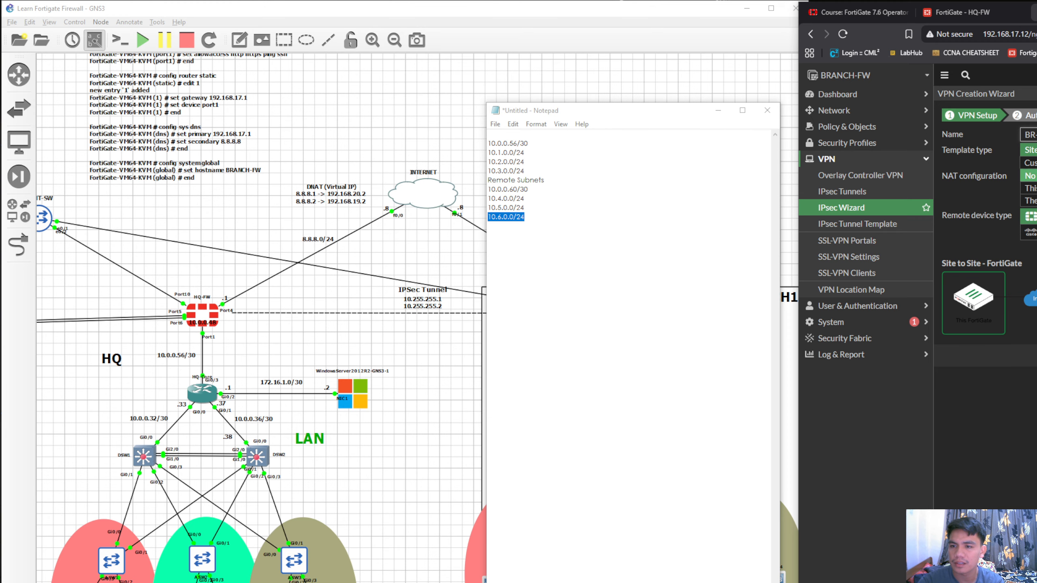
{"action": "key", "text": "Return"}
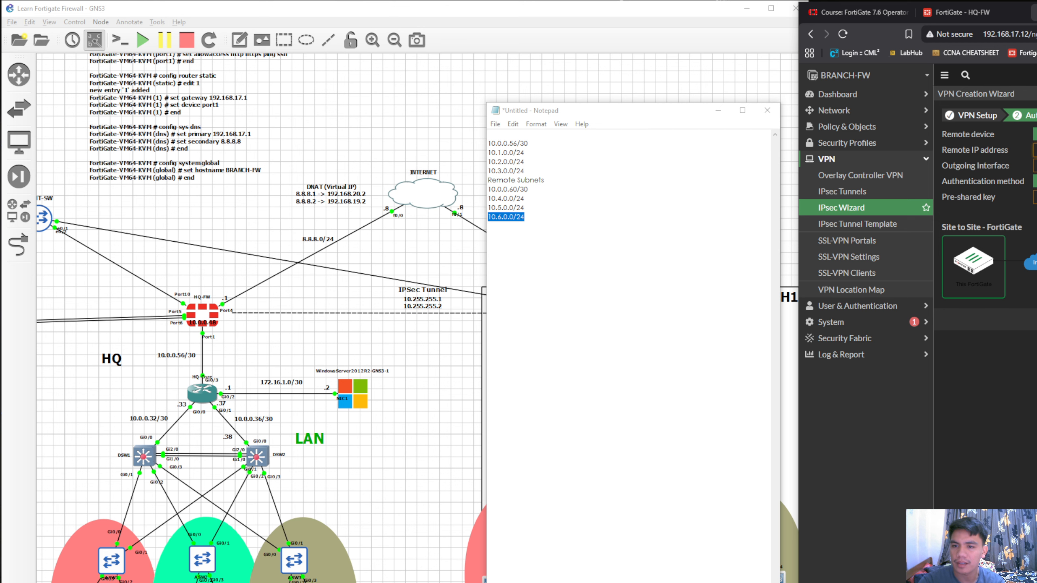
Fill in the BRANCH-FW authentication settings with the remote IP address, outgoing interface and pre-shared key, and continue to policy and routing
{"action": "left_click_drag", "start_coordinate": [651, 114], "coordinate": [734, 110]}
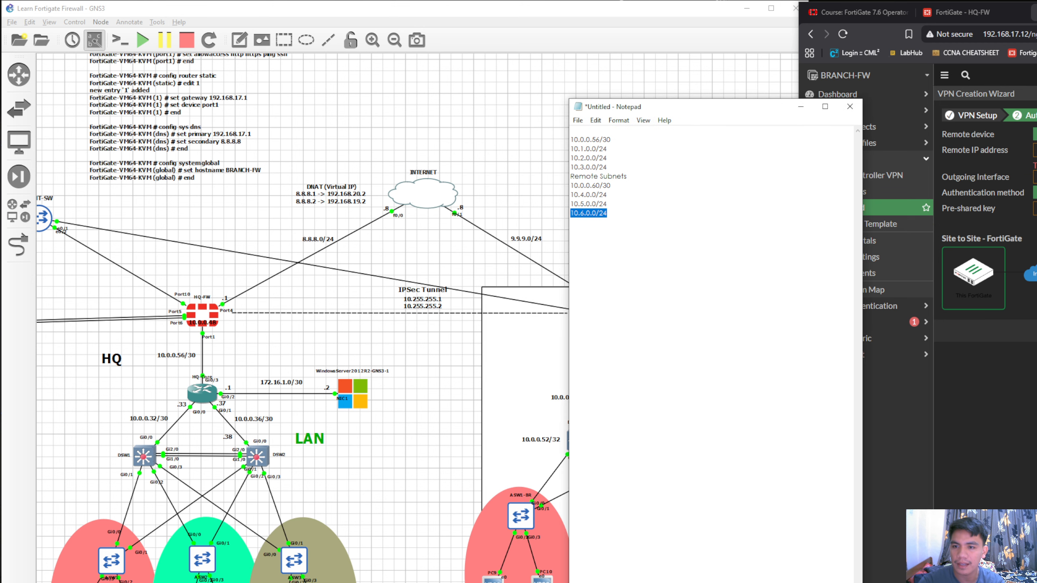
{"action": "left_click", "coordinate": [995, 180]}
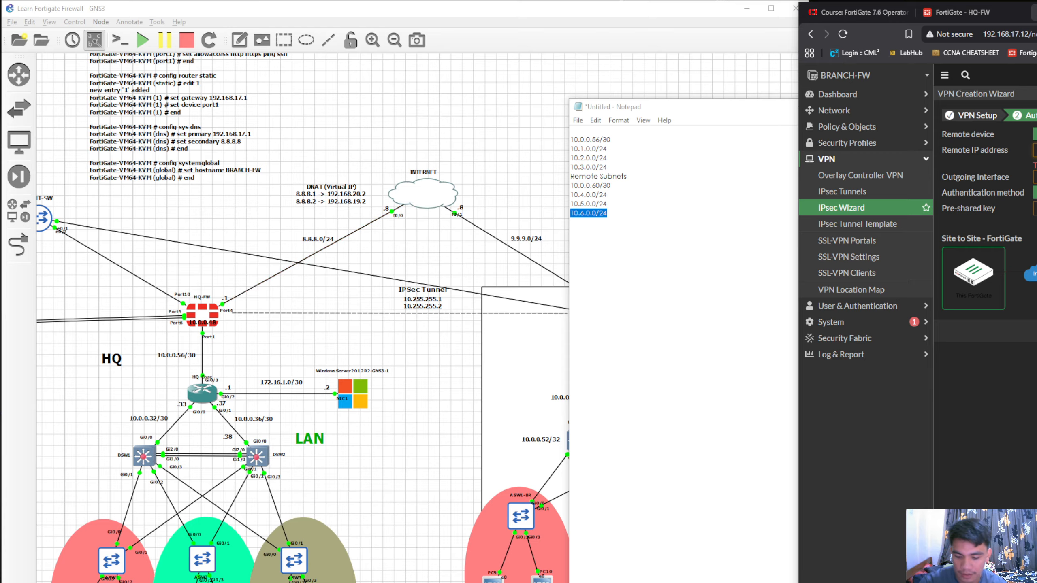
{"action": "type", "text": "1"}
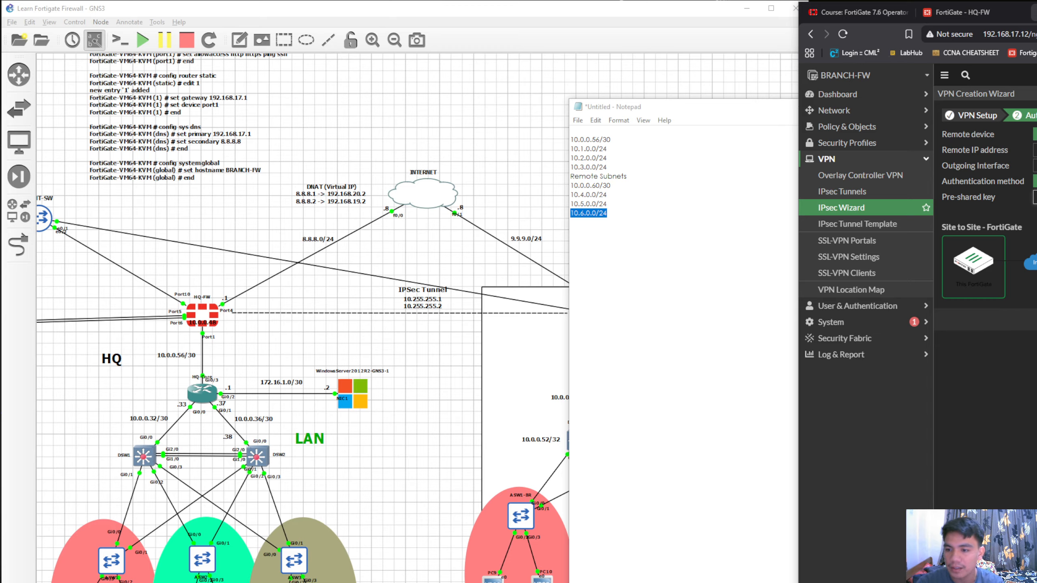
{"action": "key", "text": "Return"}
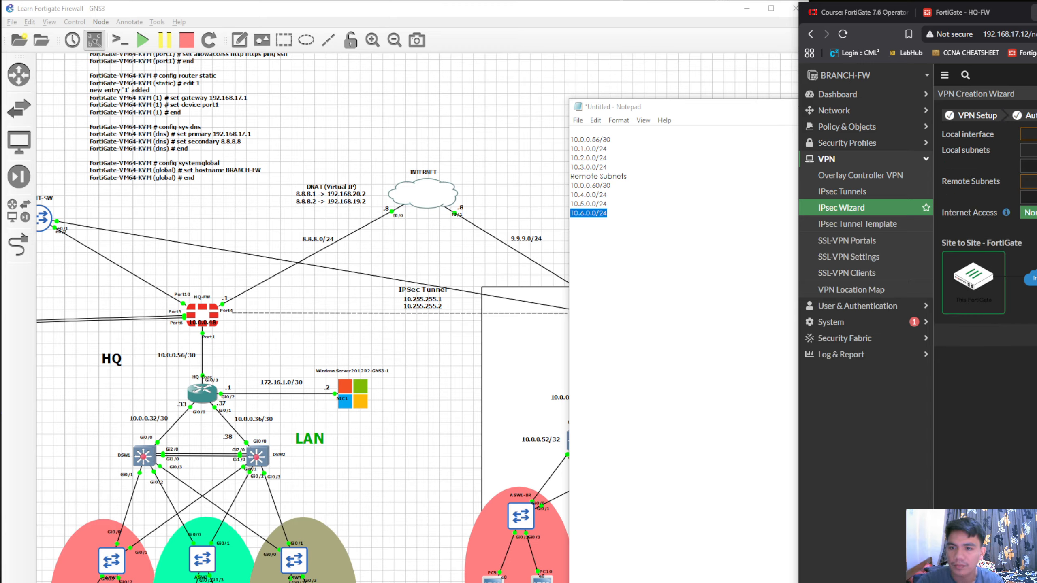
Choose the local interface on BRANCH-FW and add empty local subnet entries for the branch LANs
{"action": "left_click", "coordinate": [1028, 134]}
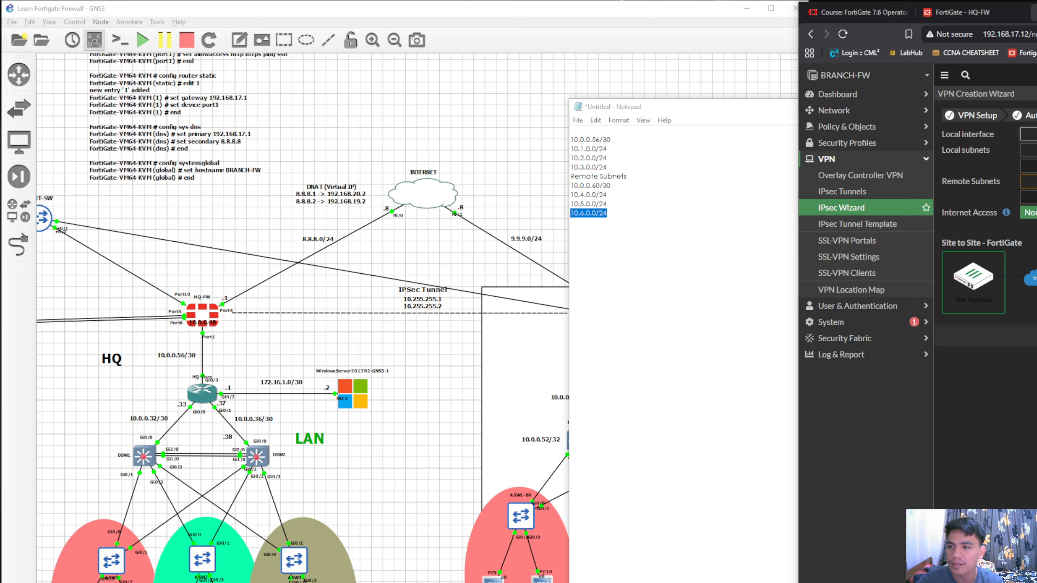
{"action": "left_click", "coordinate": [1031, 163]}
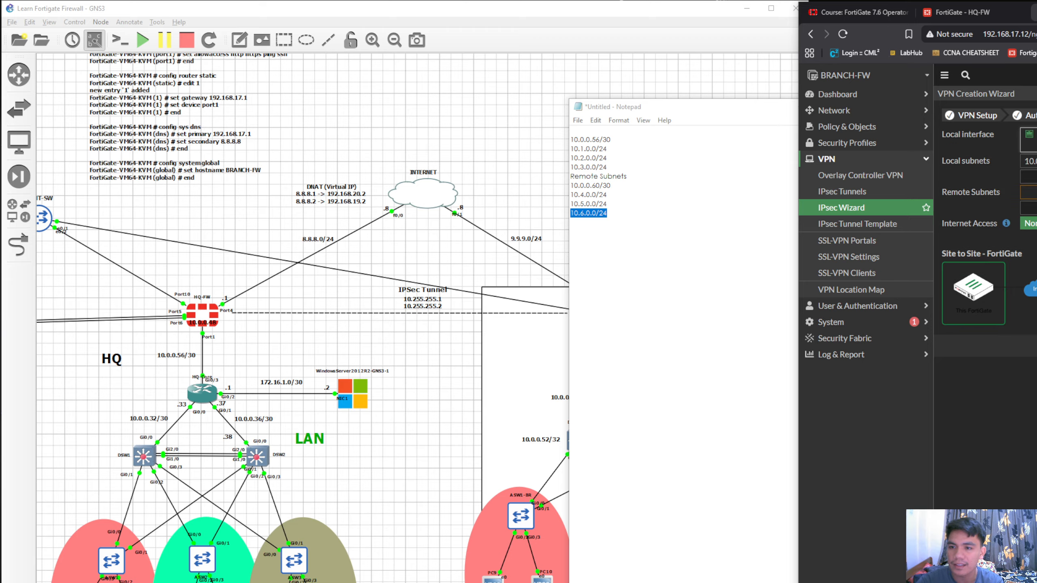
{"action": "left_click_drag", "start_coordinate": [614, 185], "coordinate": [562, 184]}
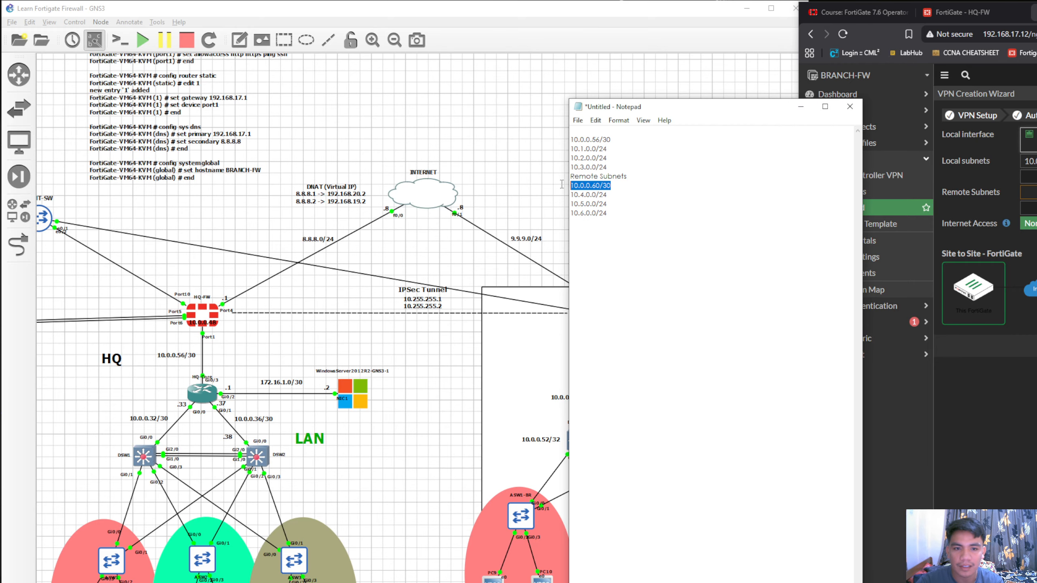
{"action": "left_click", "coordinate": [614, 199]}
{"action": "left_click", "coordinate": [1031, 177]}
{"action": "left_click", "coordinate": [1031, 192]}
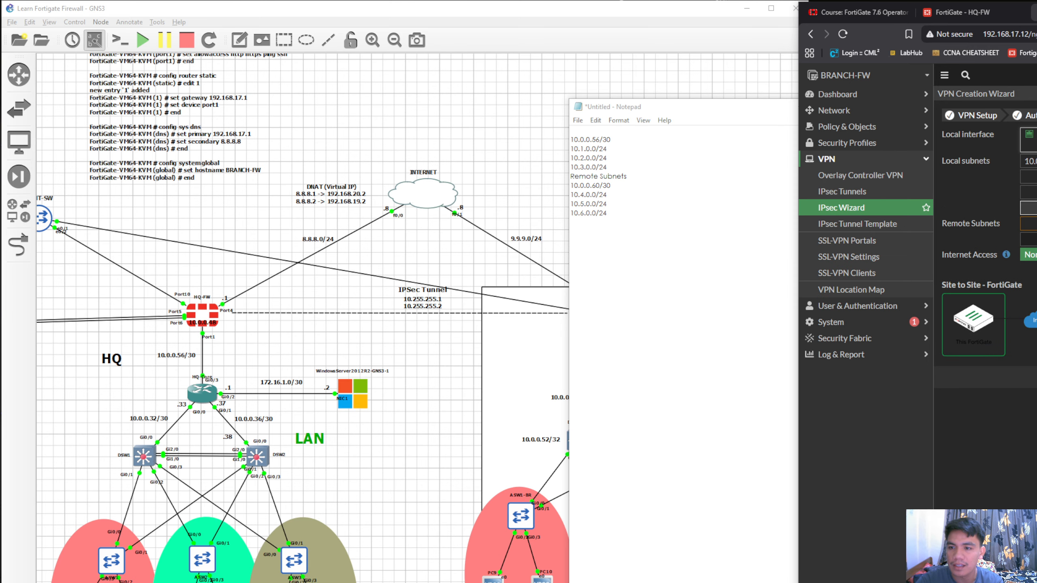
{"action": "left_click", "coordinate": [1031, 208]}
Copy 10.4.0.0/24, 10.5.0.0/24 and 10.6.0.0/24 from Notepad into the BRANCH-FW local subnet entries
{"action": "left_click_drag", "start_coordinate": [615, 192], "coordinate": [517, 199]}
{"action": "key", "text": "ctrl+c"}
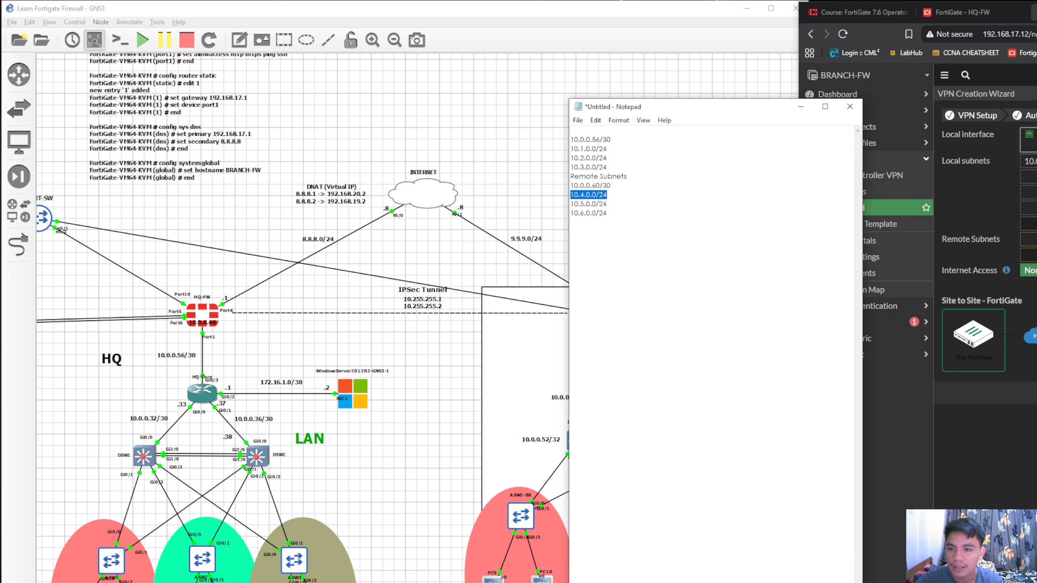
{"action": "left_click", "coordinate": [1031, 177]}
{"action": "key", "text": "ctrl+v"}
{"action": "left_click_drag", "start_coordinate": [616, 202], "coordinate": [542, 220]}
{"action": "left_click", "coordinate": [1031, 192]}
{"action": "type", "text": "10.5.0.0/24"}
{"action": "left_click", "coordinate": [1031, 208]}
{"action": "type", "text": "10.6.0.0/24"}
Compare the listed subnets with the topology and copy 10.0.0.60/30 into the first BRANCH-FW remote subnet entry
{"action": "left_click_drag", "start_coordinate": [760, 107], "coordinate": [795, 90]}
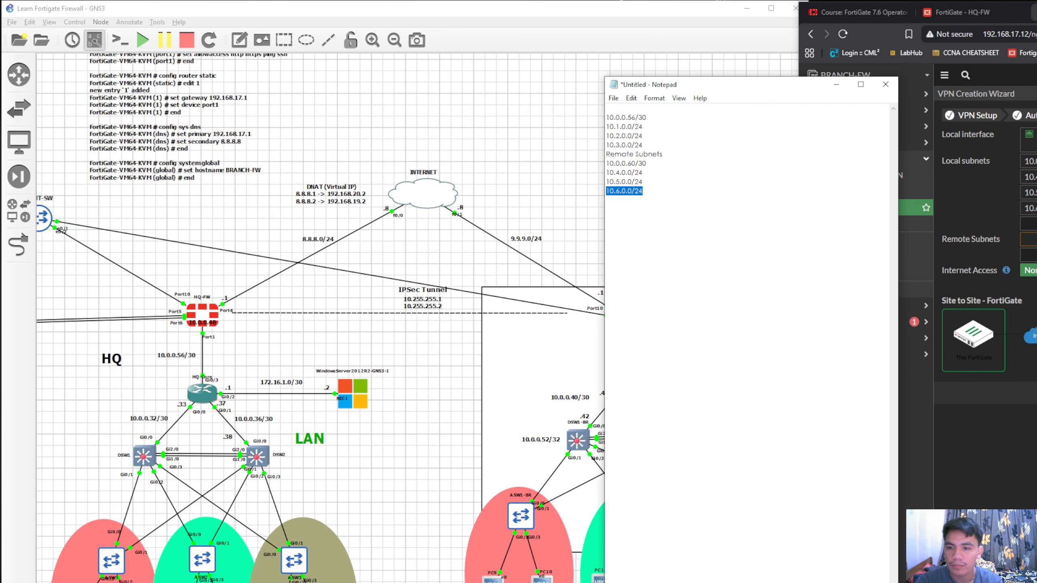
{"action": "left_click_drag", "start_coordinate": [648, 117], "coordinate": [606, 117]}
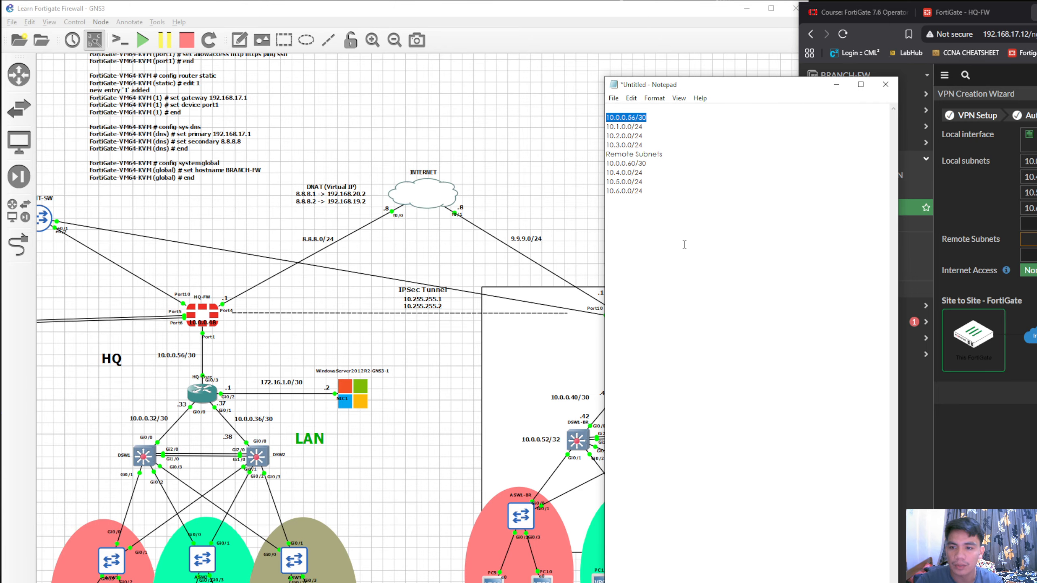
{"action": "right_click", "coordinate": [244, 575]}
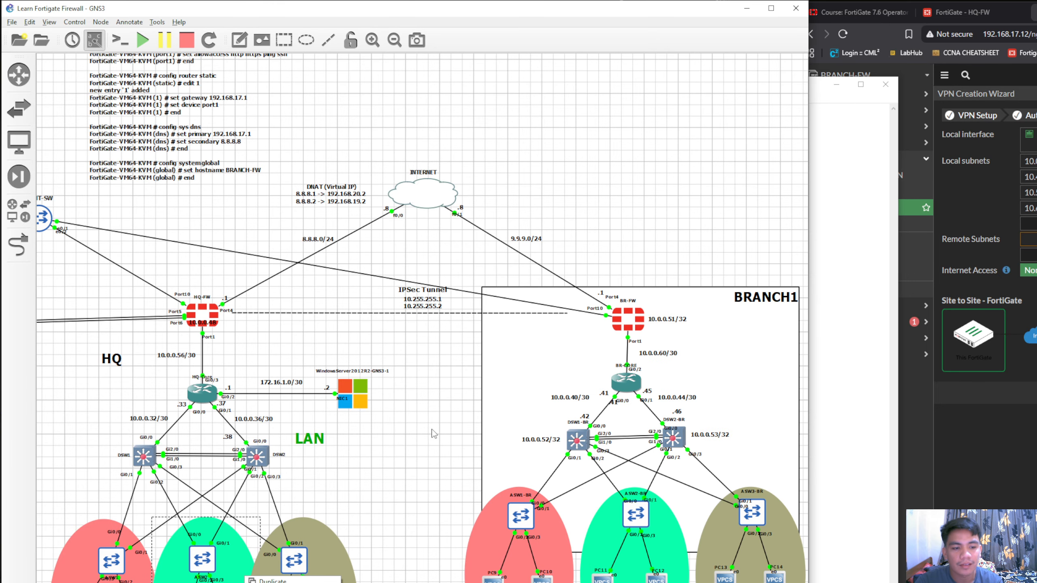
{"action": "left_click", "coordinate": [866, 234]}
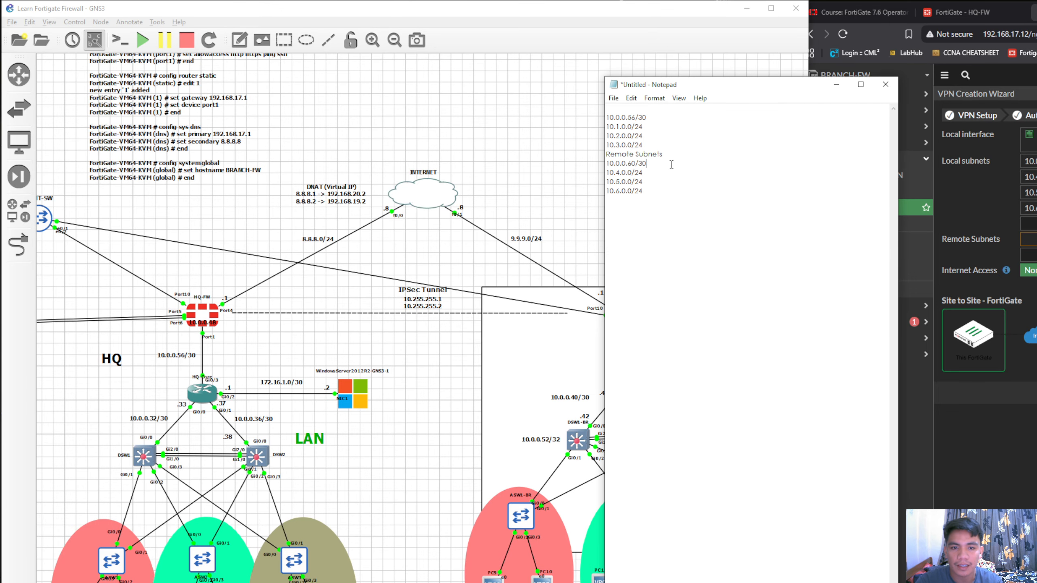
{"action": "left_click_drag", "start_coordinate": [671, 164], "coordinate": [606, 163]}
{"action": "key", "text": "ctrl+c"}
{"action": "left_click", "coordinate": [939, 245]}
{"action": "key", "text": "ctrl+v"}
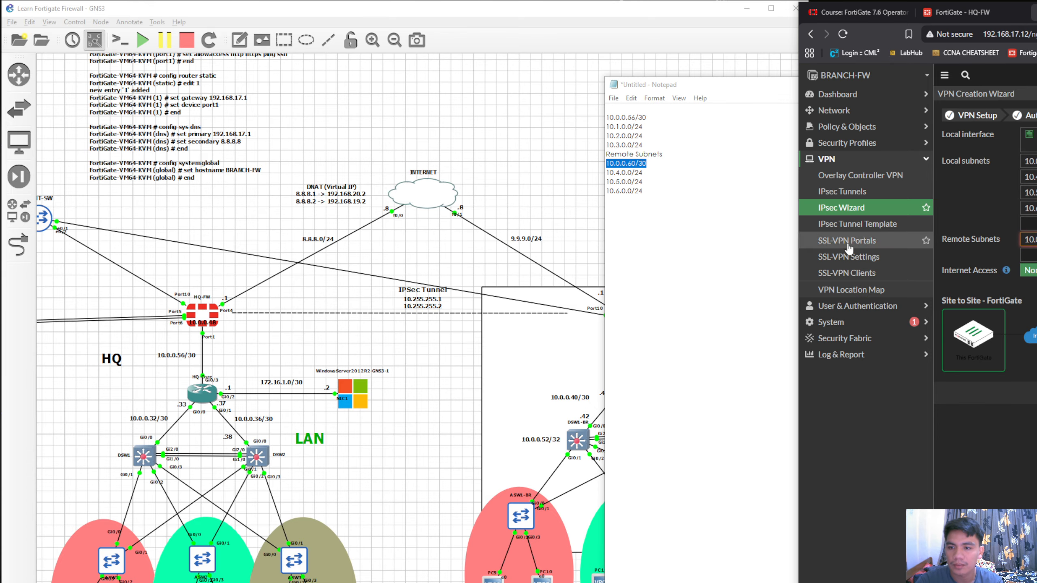
Replace the first BRANCH-FW remote subnet with 10.0.0.56/30 and copy 10.1.0.0/24 and 10.2.0.0/24 from Notepad into the following entries
{"action": "left_click_drag", "start_coordinate": [678, 174], "coordinate": [606, 173]}
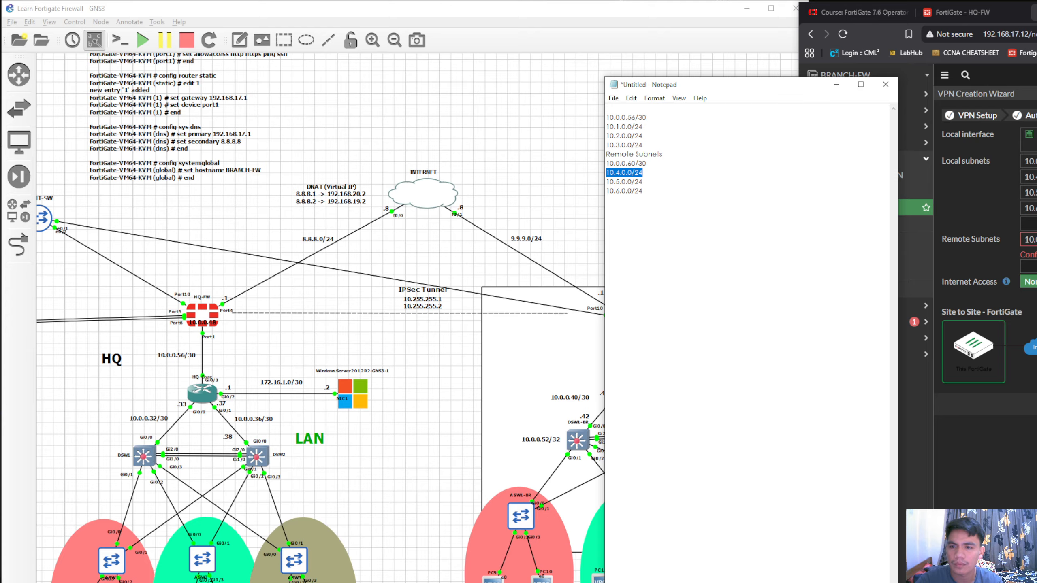
{"action": "left_click_drag", "start_coordinate": [660, 115], "coordinate": [549, 137]}
{"action": "left_click", "coordinate": [971, 235]}
{"action": "key", "text": "ctrl+c"}
{"action": "left_click", "coordinate": [1029, 255]}
{"action": "key", "text": "ctrl+v"}
{"action": "key", "text": "ctrl+c"}
{"action": "left_click", "coordinate": [1029, 271]}
{"action": "key", "text": "ctrl+v"}
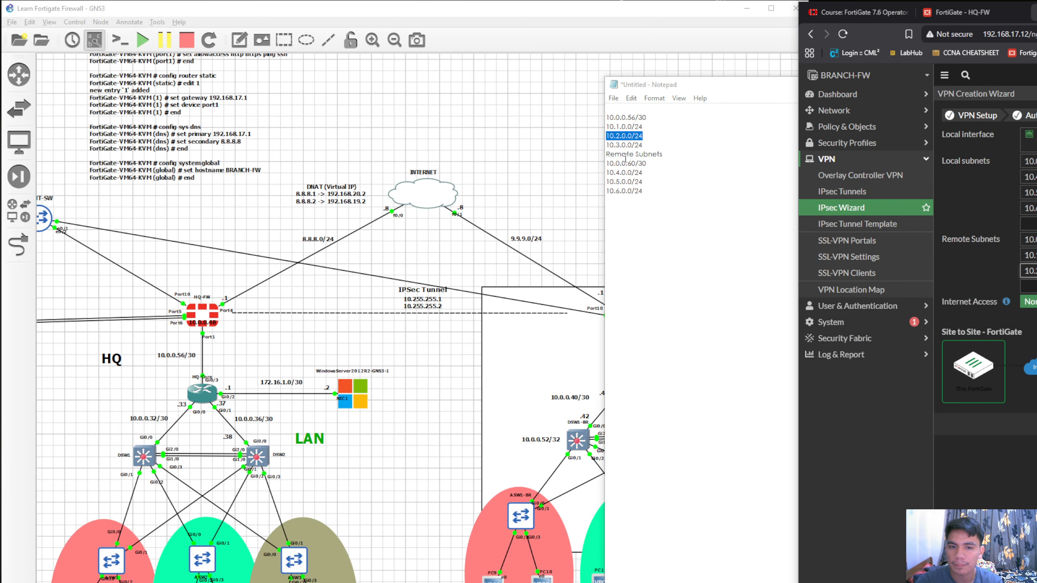
Copy 10.3.0.0/24 from Notepad into the last BRANCH-FW remote subnet entry and complete the VPN wizard
{"action": "left_click_drag", "start_coordinate": [644, 145], "coordinate": [605, 146]}
{"action": "key", "text": "ctrl+c"}
{"action": "left_click", "coordinate": [1030, 286]}
{"action": "key", "text": "ctrl+v"}
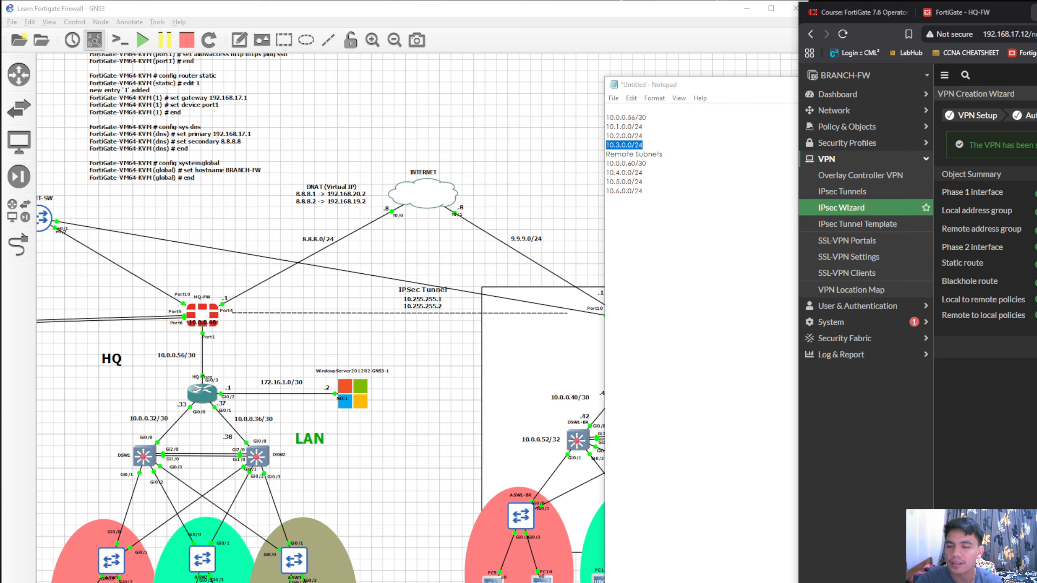
View the IPsec tunnel list on BRANCH-FW and HQ-FW, and select HQ-IPSEC in the HQ-FW IPsec monitor
{"action": "left_click", "coordinate": [874, 196]}
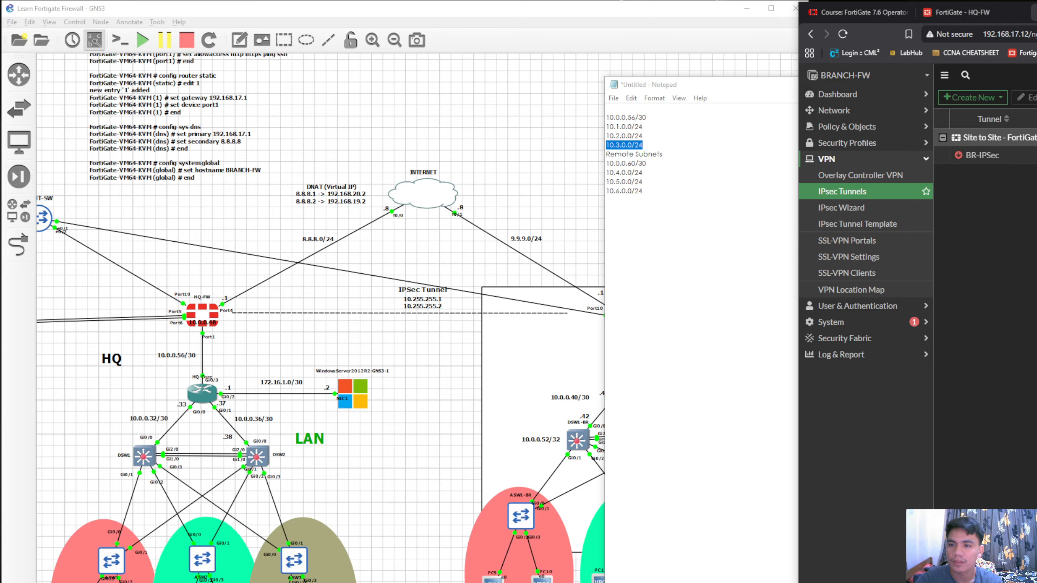
{"action": "left_click", "coordinate": [981, 13]}
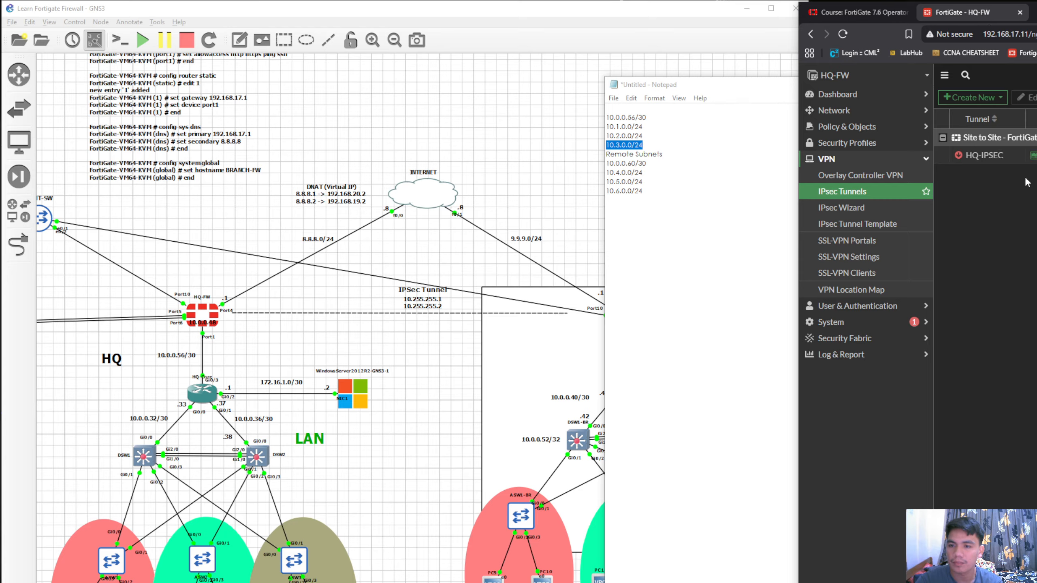
{"action": "left_click", "coordinate": [999, 160]}
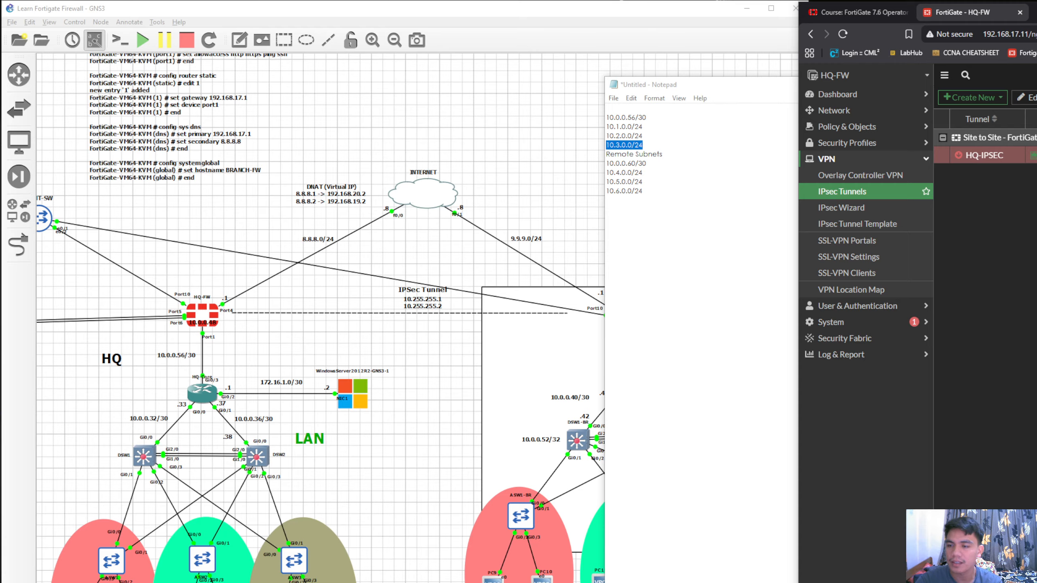
{"action": "left_click", "coordinate": [1035, 155]}
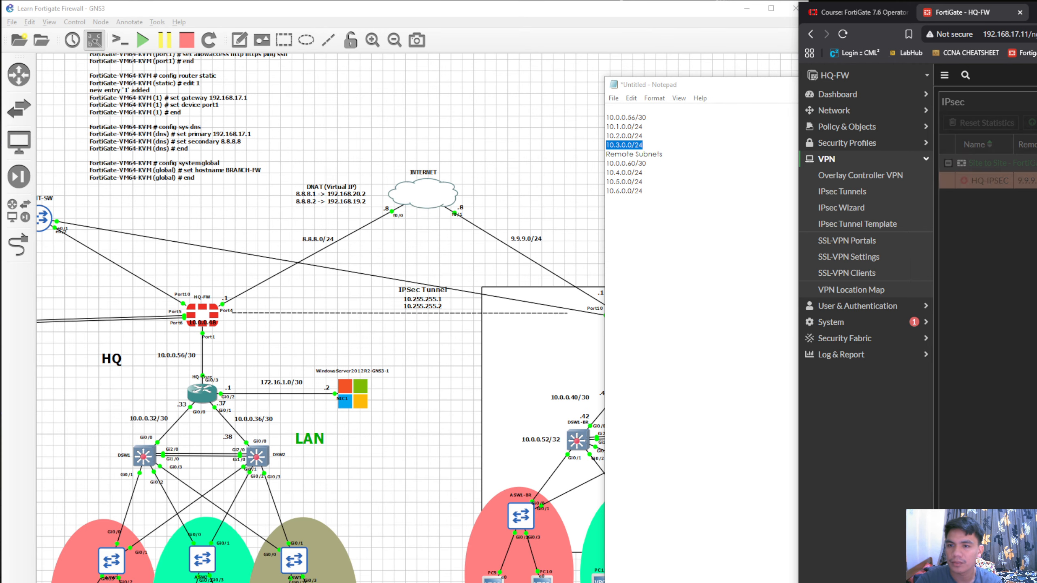
{"action": "left_click", "coordinate": [1020, 190]}
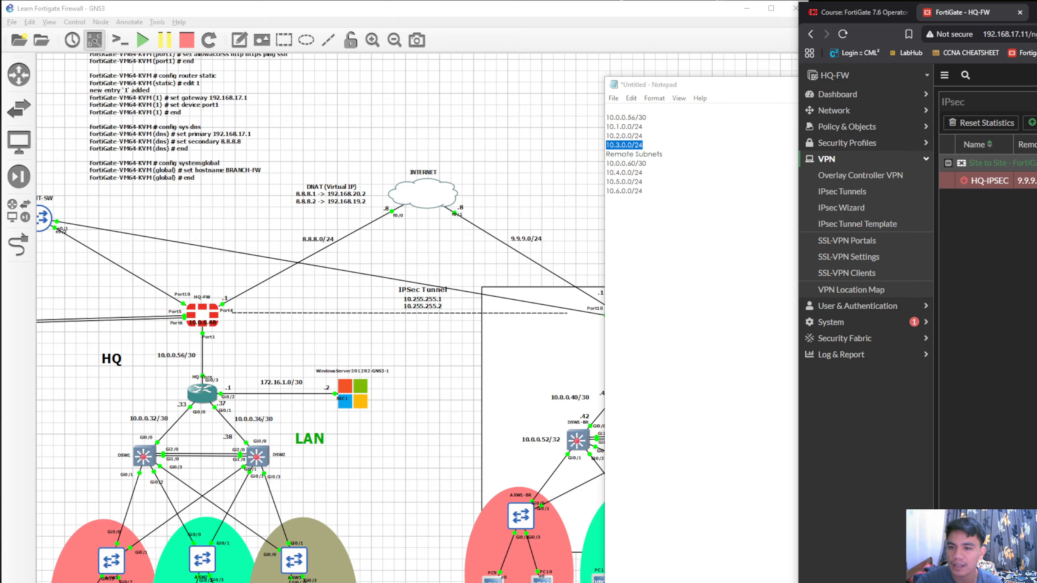
Reopen the IPsec monitor from the HQ-FW tunnel list and bring up the HQ-IPSEC tunnel
{"action": "left_click", "coordinate": [876, 196]}
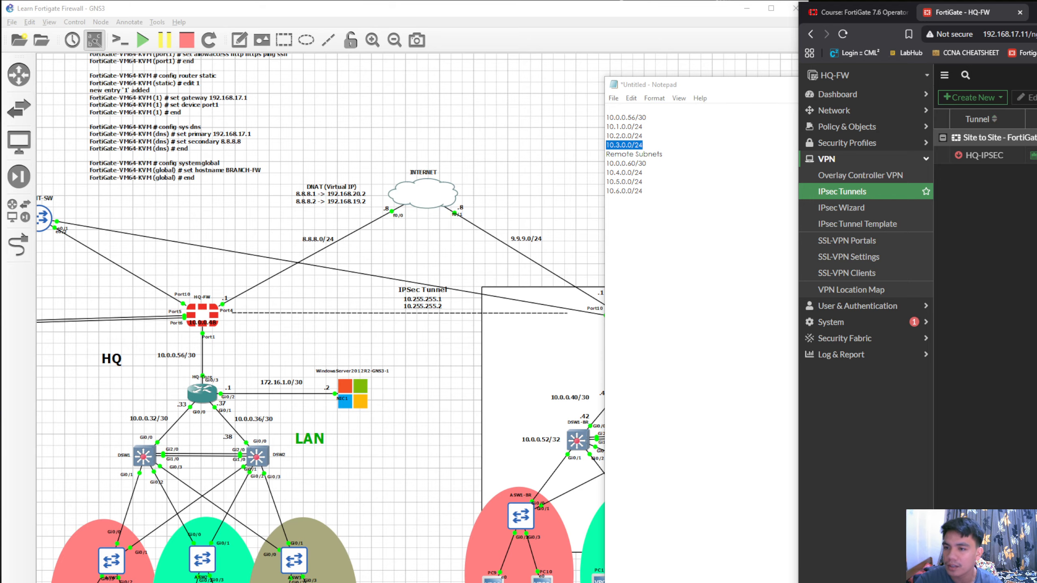
{"action": "left_click", "coordinate": [1035, 155]}
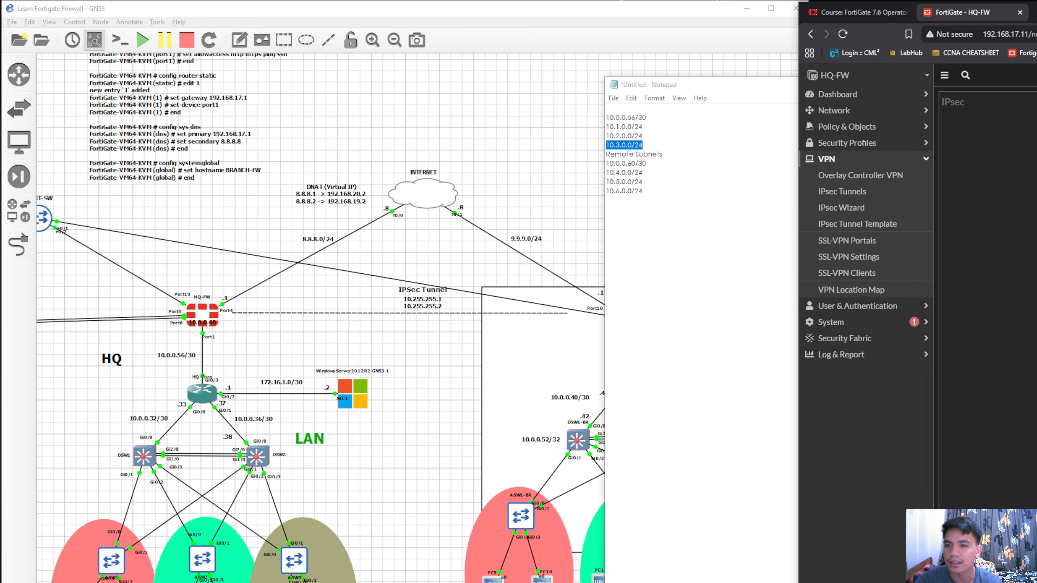
{"action": "left_click", "coordinate": [997, 183]}
{"action": "left_click", "coordinate": [989, 184]}
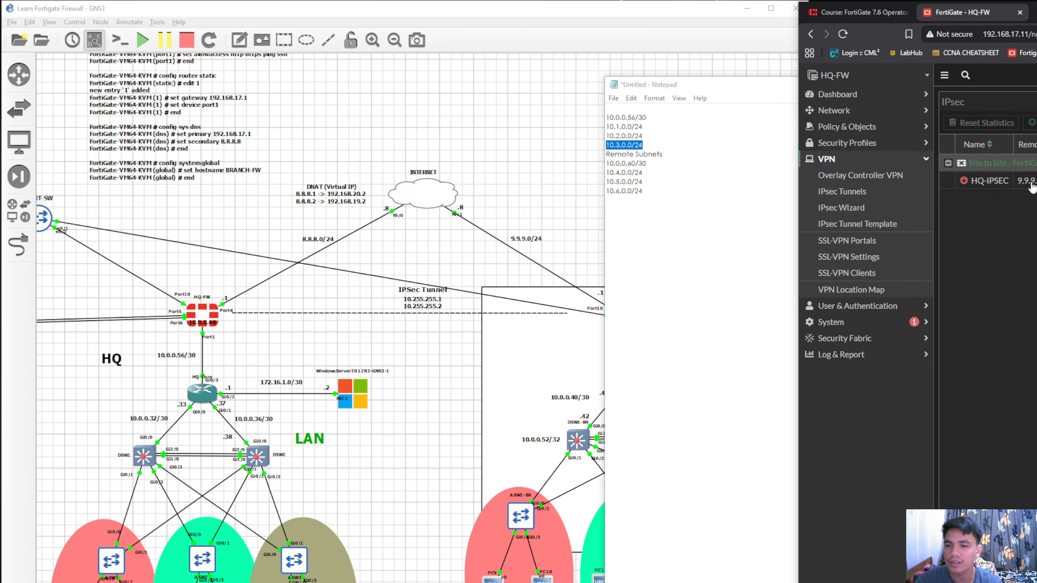
{"action": "left_click", "coordinate": [1030, 182]}
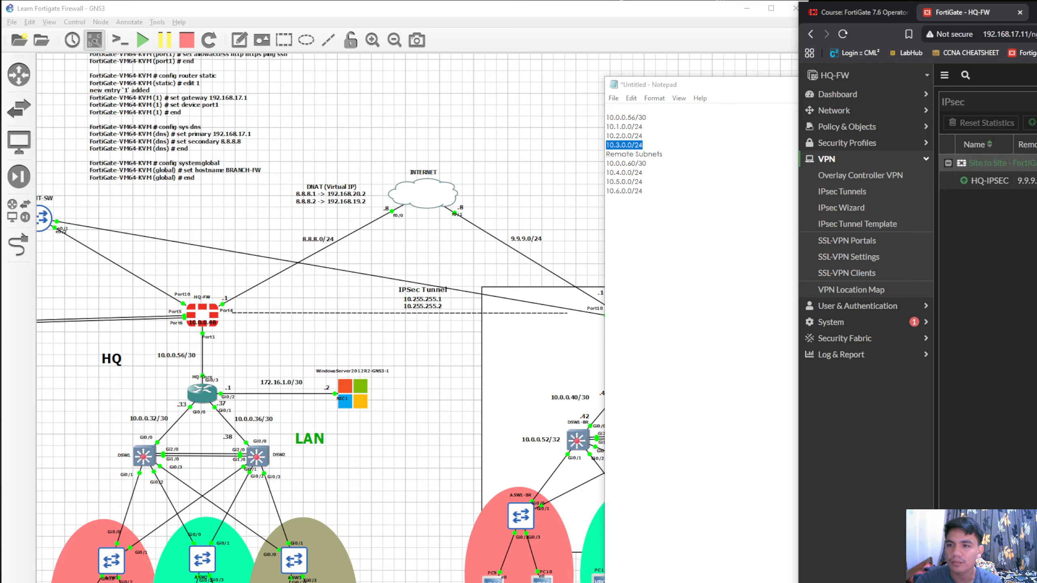
Check the status of the BR-IPSec tunnel on BRANCH-FW, and return to HQ-FW with Notepad out of the way
{"action": "left_click", "coordinate": [1034, 12]}
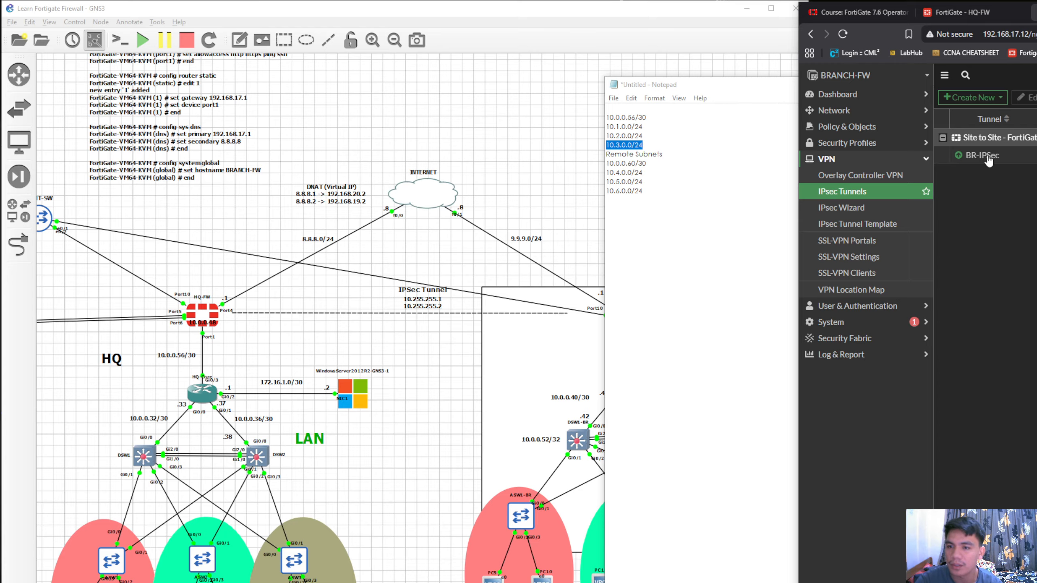
{"action": "mouse_move", "coordinate": [980, 162]}
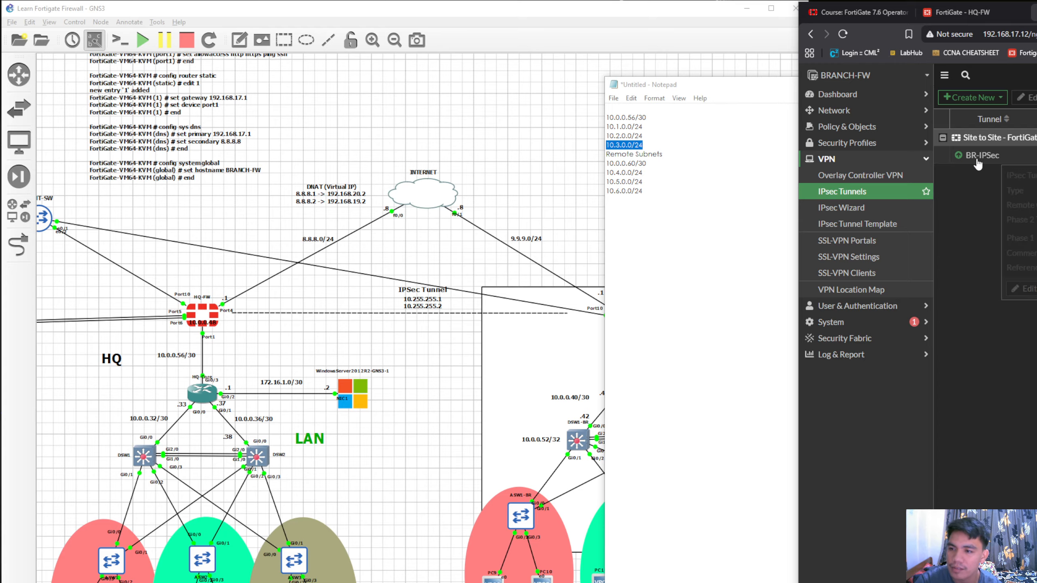
{"action": "left_click", "coordinate": [1025, 159]}
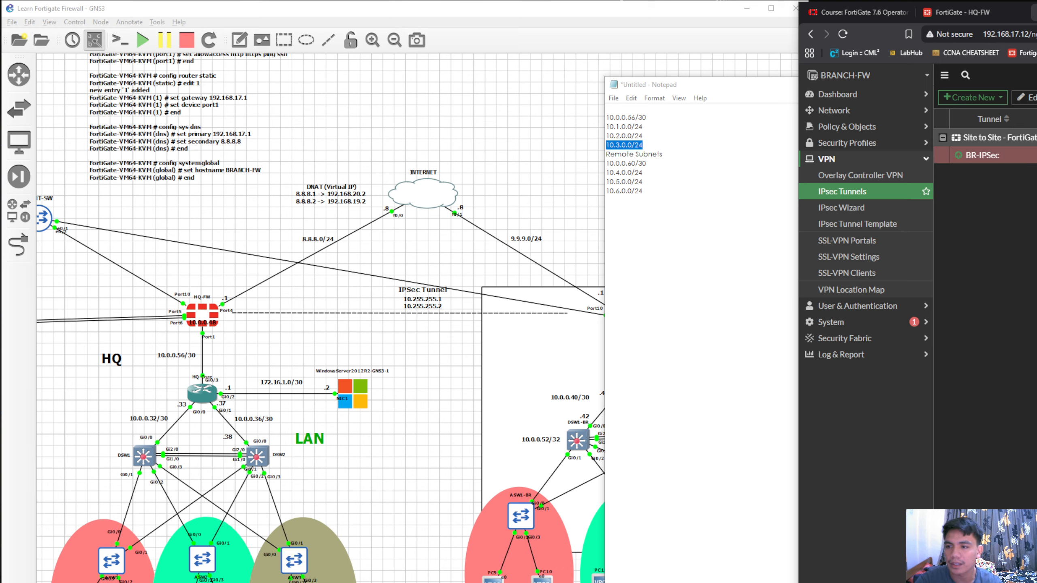
{"action": "left_click", "coordinate": [962, 12]}
{"action": "left_click", "coordinate": [762, 120]}
{"action": "left_click", "coordinate": [843, 88]}
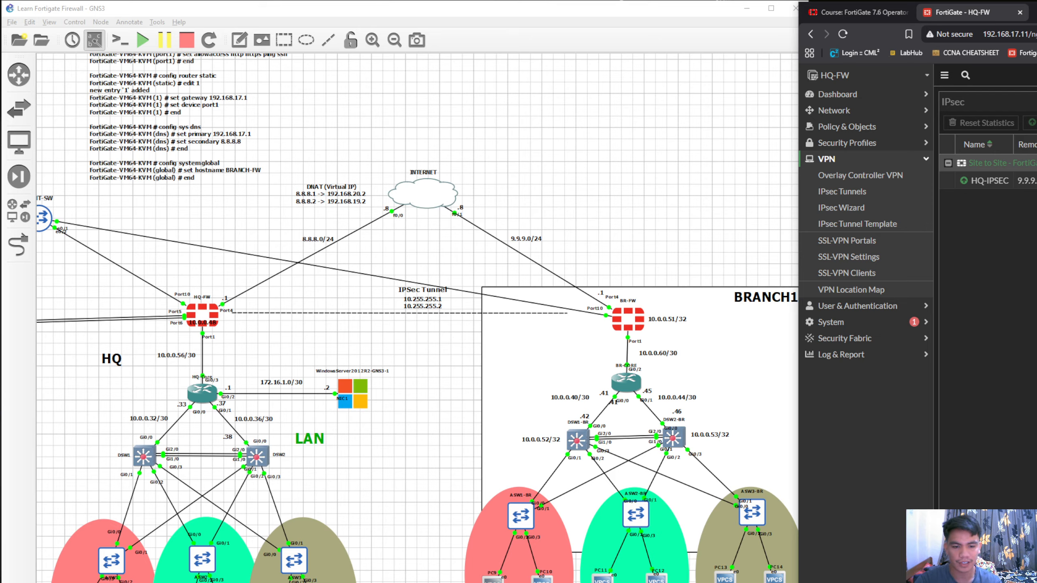
Open the console of PC9 in GNS3 and move its window clear of the BRANCH1 topology
{"action": "right_click", "coordinate": [581, 438]}
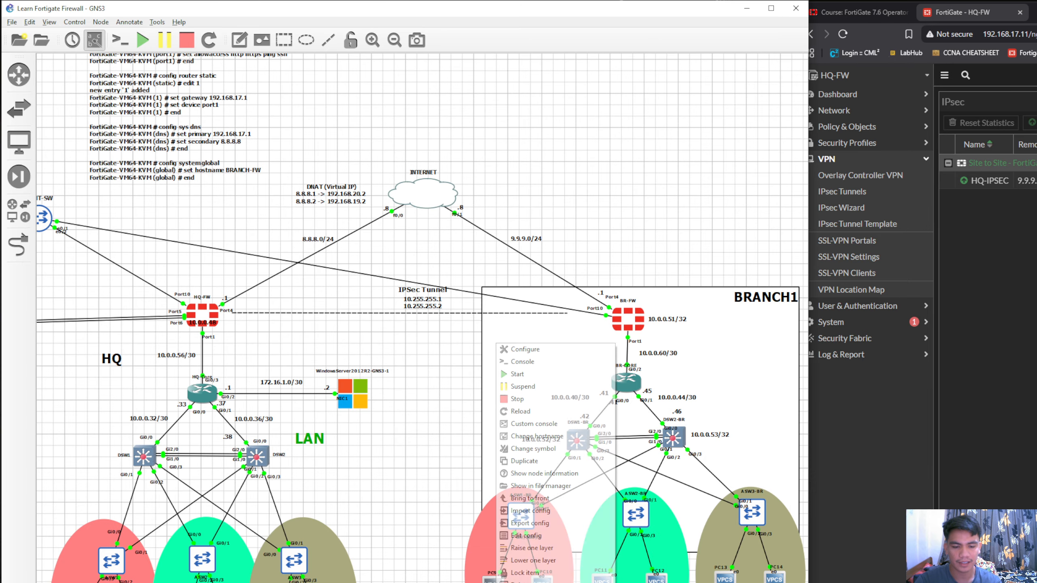
{"action": "left_click", "coordinate": [556, 361]}
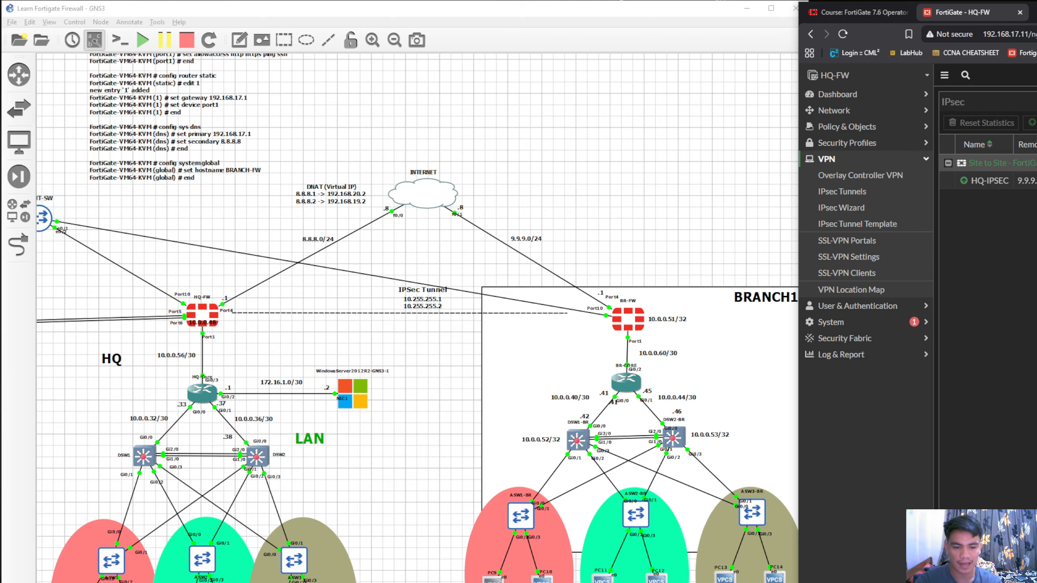
{"action": "right_click", "coordinate": [495, 581]}
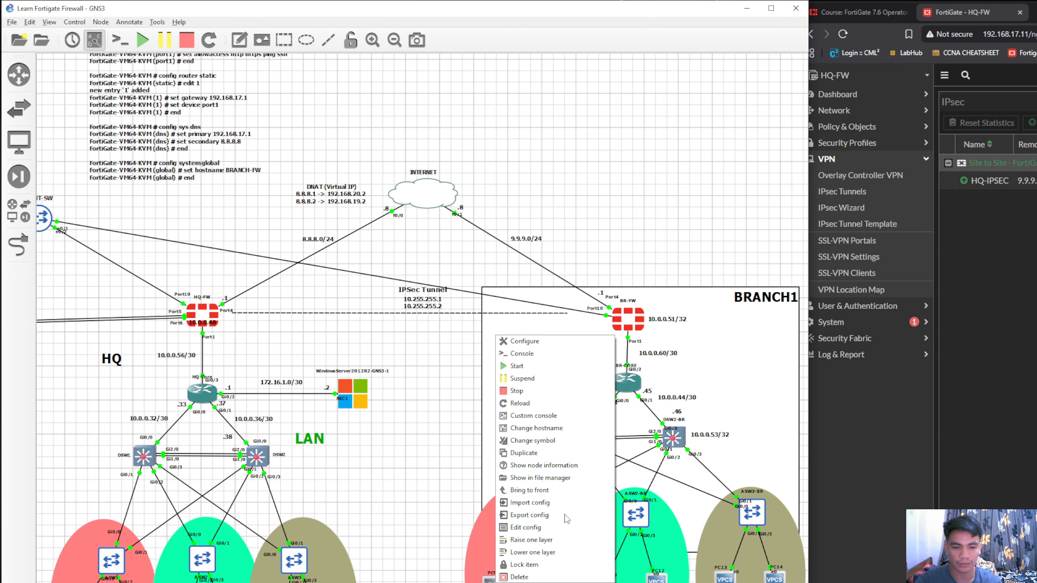
{"action": "left_click", "coordinate": [844, 426]}
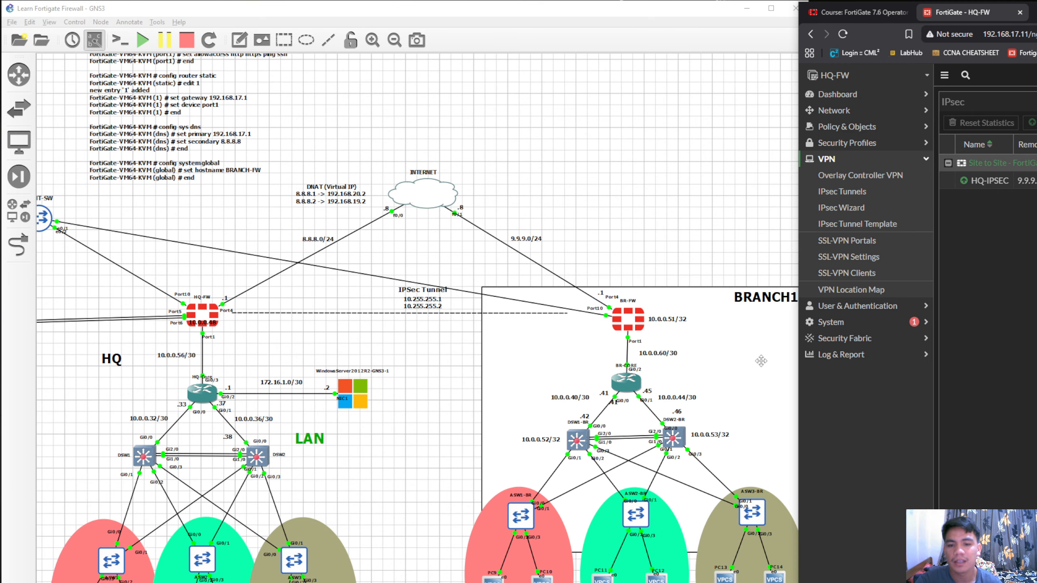
{"action": "left_click_drag", "start_coordinate": [798, 361], "coordinate": [809, 361]}
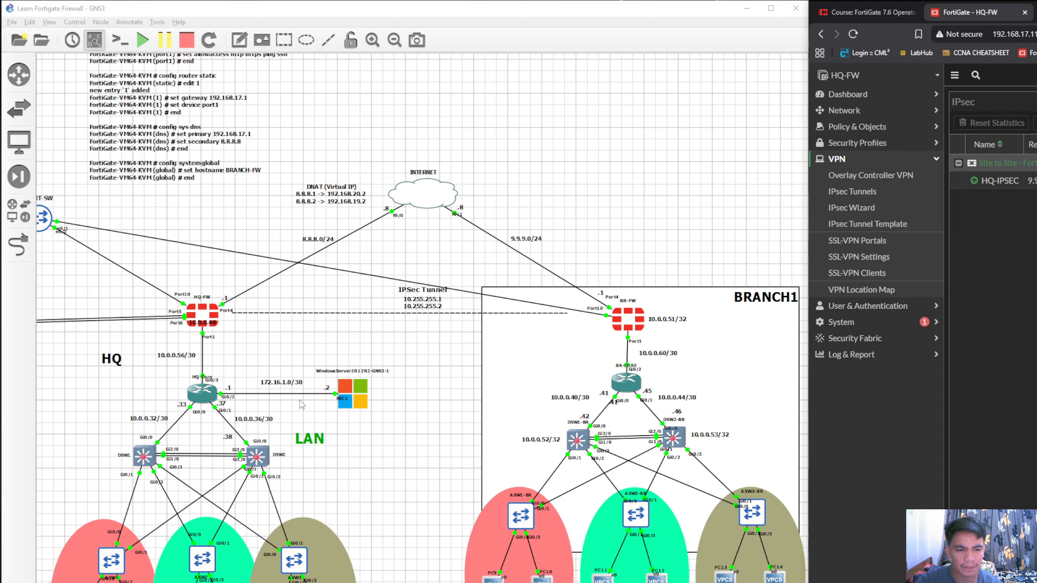
{"action": "right_click", "coordinate": [491, 579]}
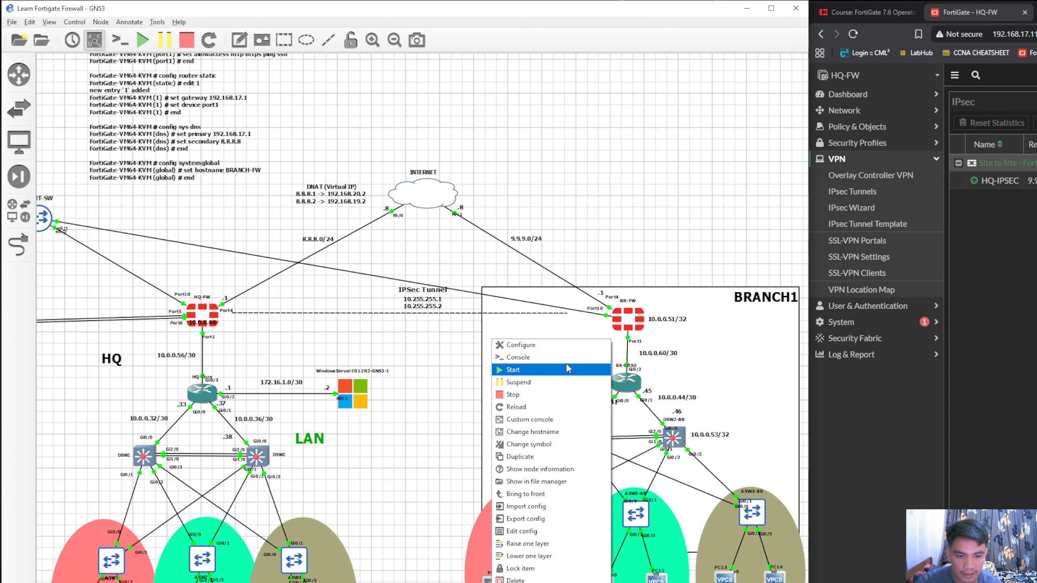
{"action": "left_click", "coordinate": [553, 360]}
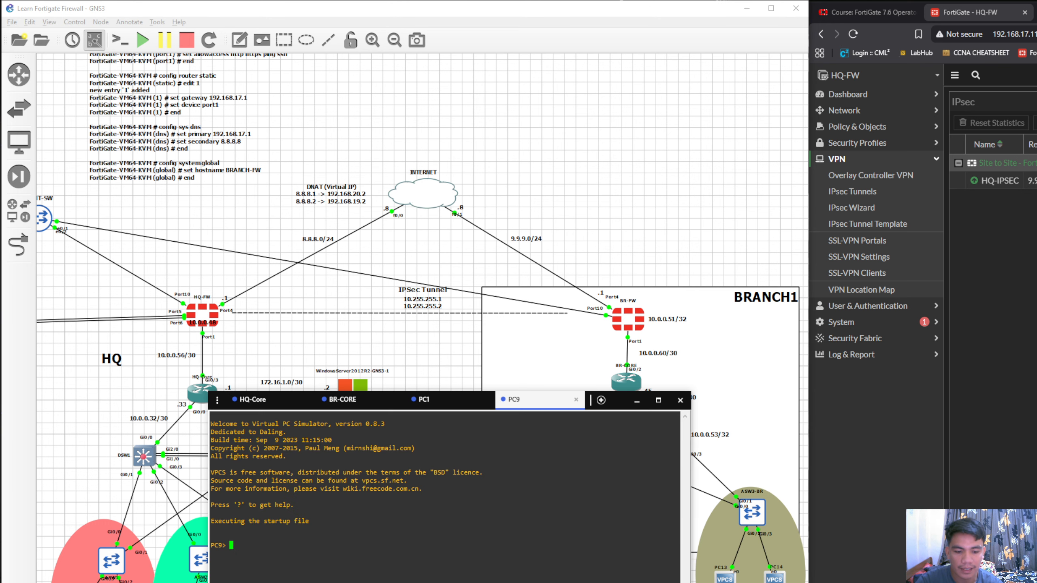
{"action": "left_click_drag", "start_coordinate": [619, 400], "coordinate": [1036, 312]}
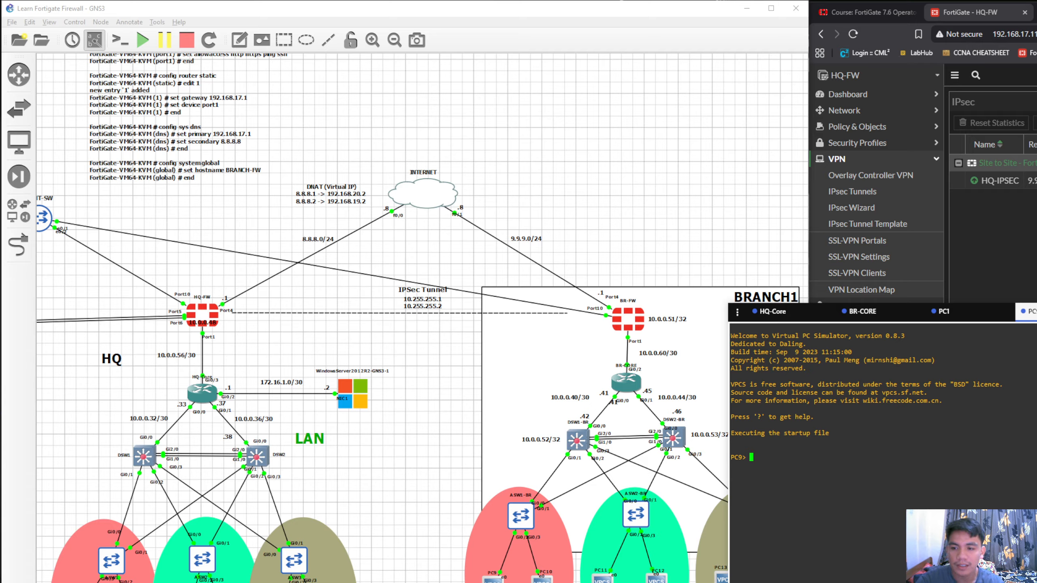
{"action": "left_click_drag", "start_coordinate": [884, 311], "coordinate": [1002, 309]}
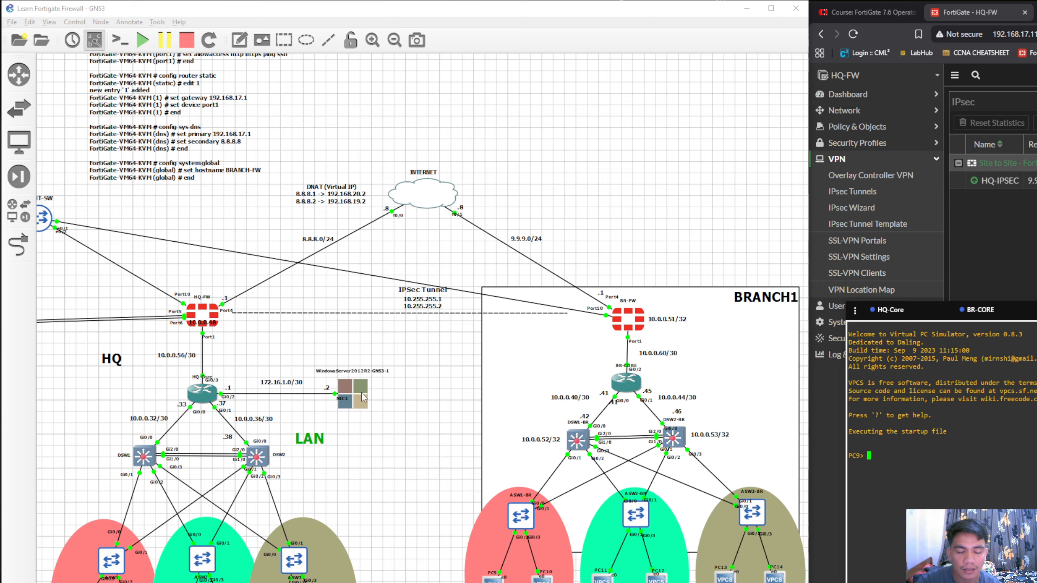
Begin an ip command at the PC9 console prompt
{"action": "left_click", "coordinate": [343, 413]}
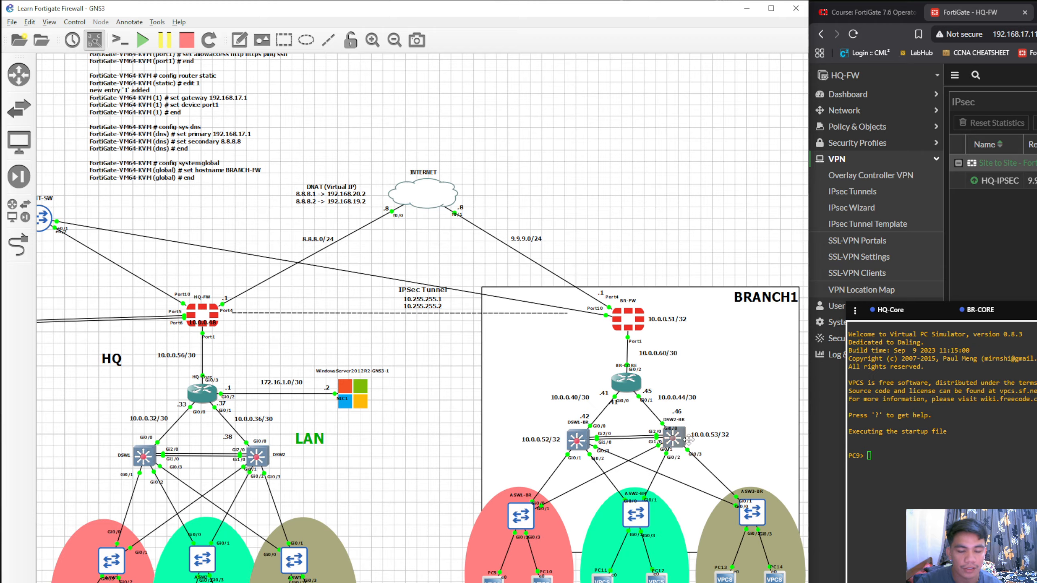
{"action": "left_click", "coordinate": [914, 462]}
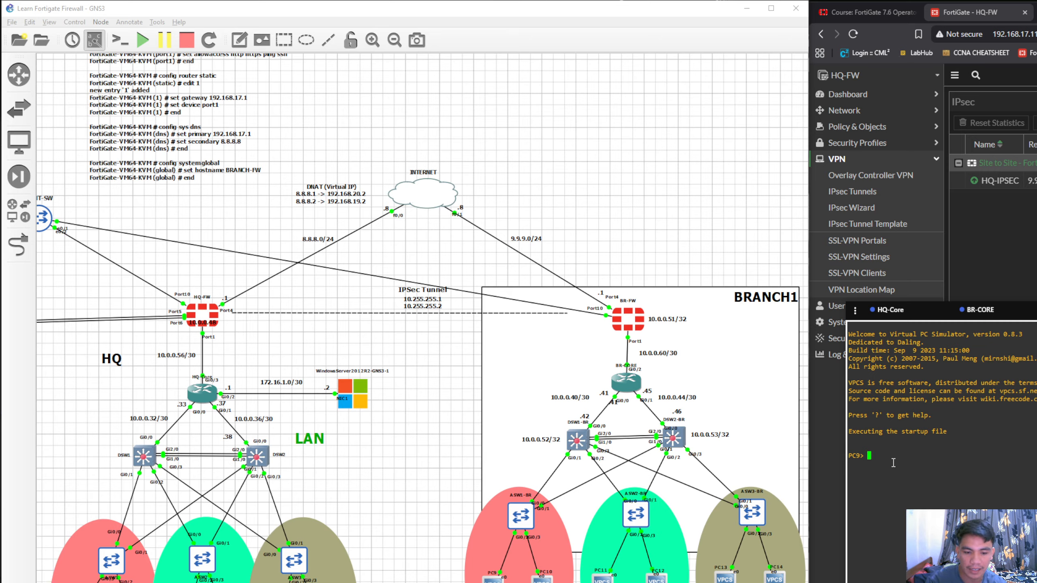
{"action": "type", "text": "ip"}
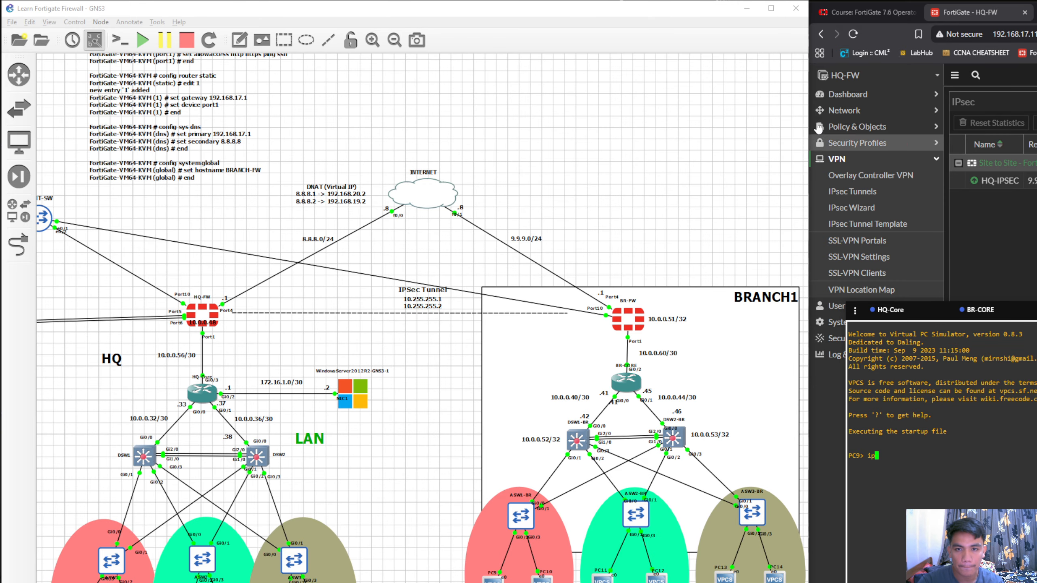
Copy 10.4.0.0/24, 10.5.0.0/24 and 10.6.0.0/24 from Notepad into a new note on the GNS3 canvas above BRANCH1
{"action": "left_click", "coordinate": [746, 8]}
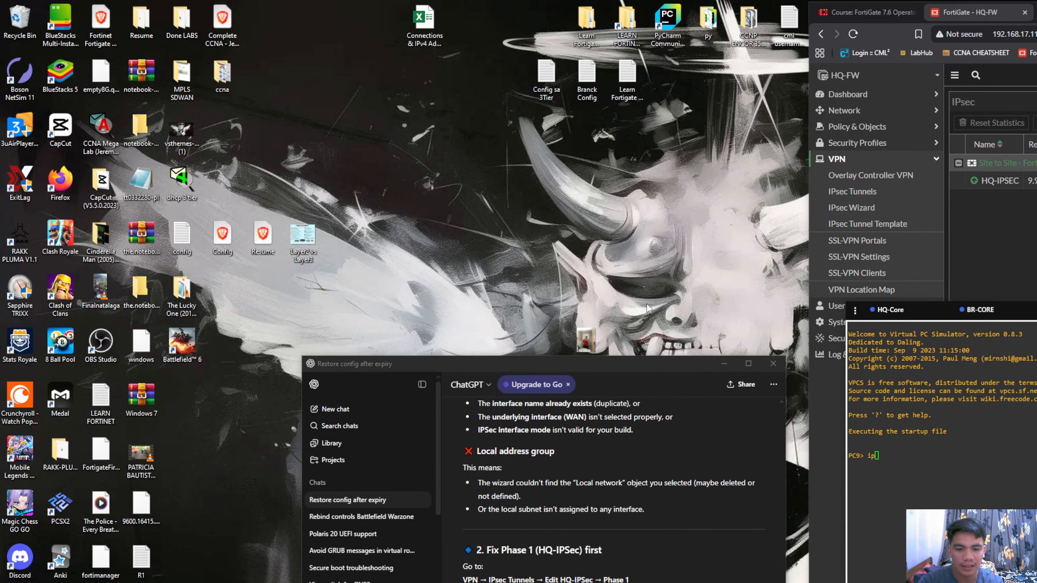
{"action": "left_click", "coordinate": [733, 368]}
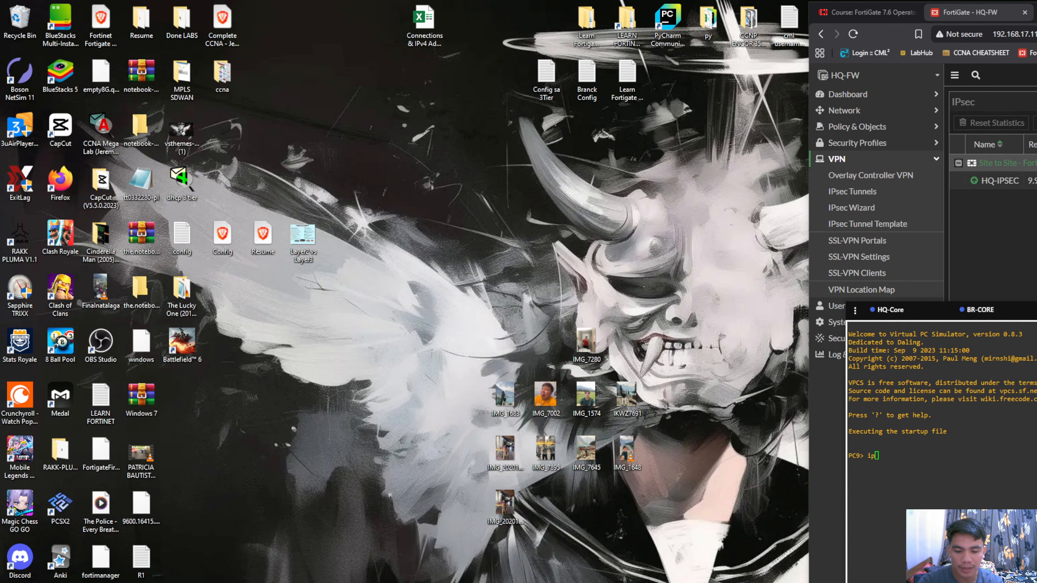
{"action": "key", "text": "alt+Tab"}
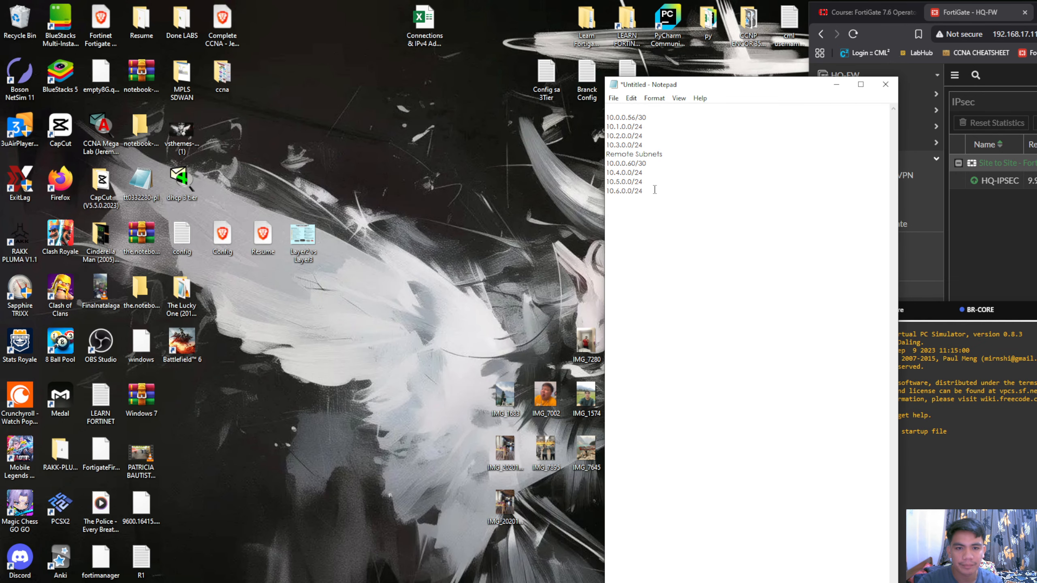
{"action": "left_click_drag", "start_coordinate": [655, 190], "coordinate": [607, 174]}
{"action": "key", "text": "ctrl+c"}
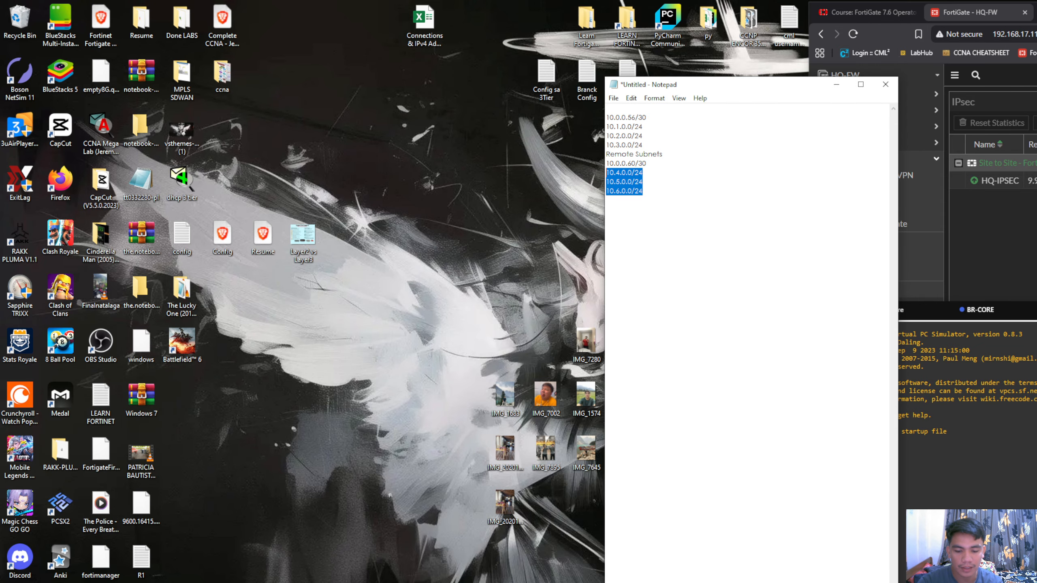
{"action": "key", "text": "alt+Tab"}
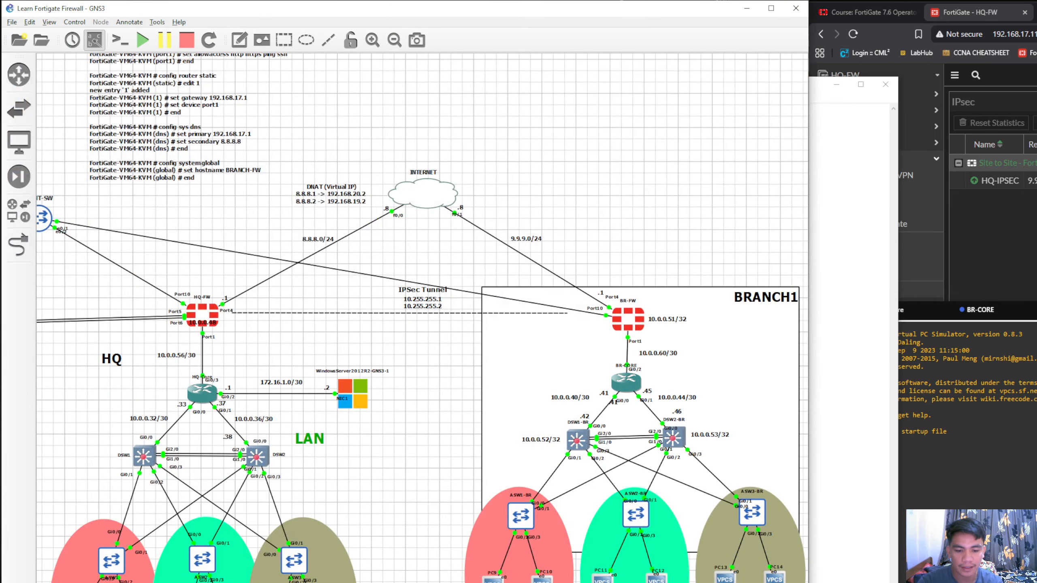
{"action": "left_click", "coordinate": [239, 40]}
{"action": "left_click", "coordinate": [622, 109]}
{"action": "key", "text": "ctrl+v"}
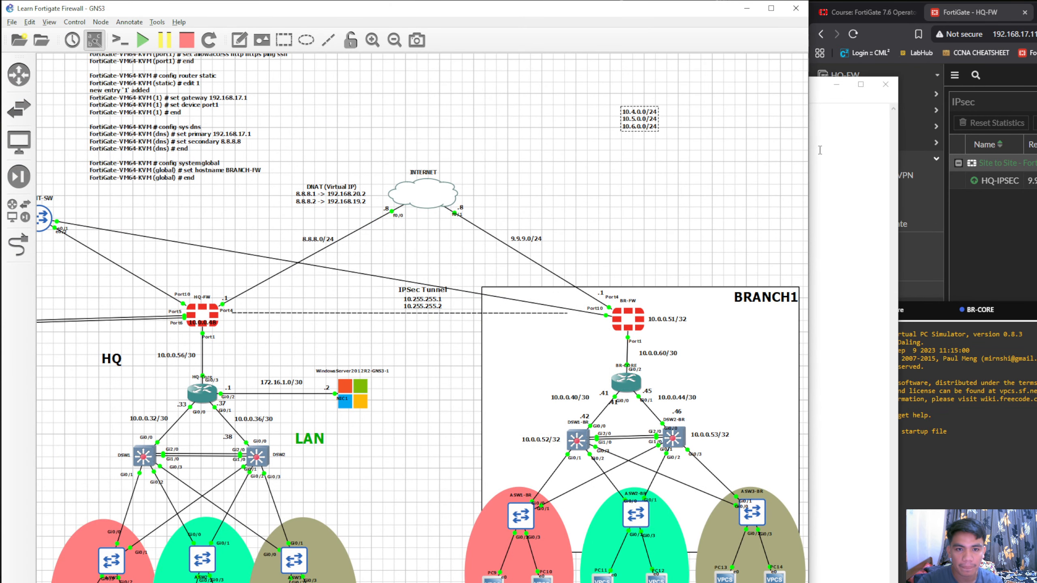
Try to copy 10.1.0.0/24, 10.2.0.0/24 and 10.3.0.0/24 from Notepad into a second note on the GNS3 canvas
{"action": "left_click", "coordinate": [822, 159]}
{"action": "left_click_drag", "start_coordinate": [644, 143], "coordinate": [606, 127]}
{"action": "key", "text": "ctrl+c"}
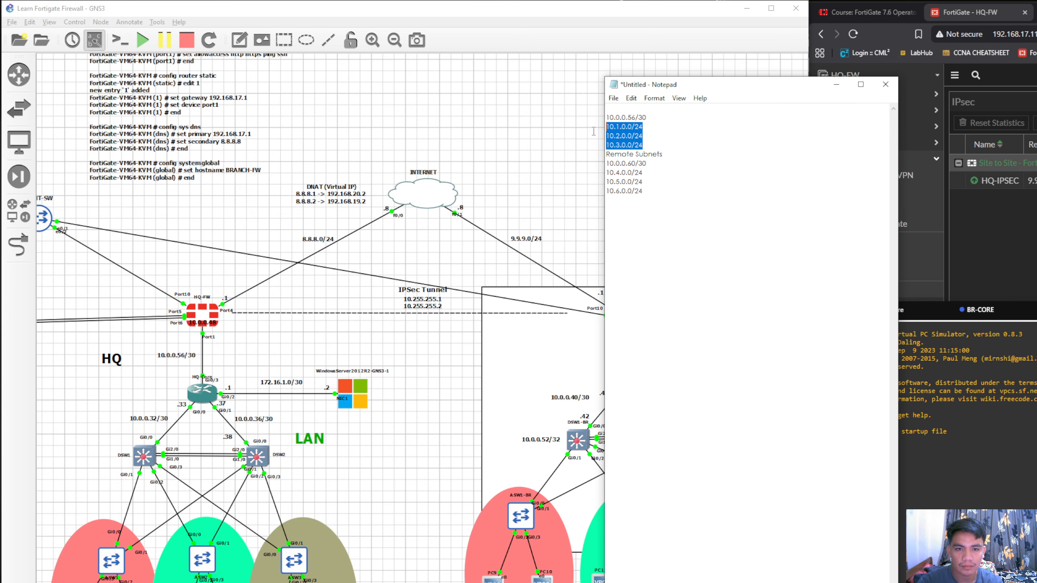
{"action": "key", "text": "alt+Tab"}
{"action": "left_click", "coordinate": [239, 40]}
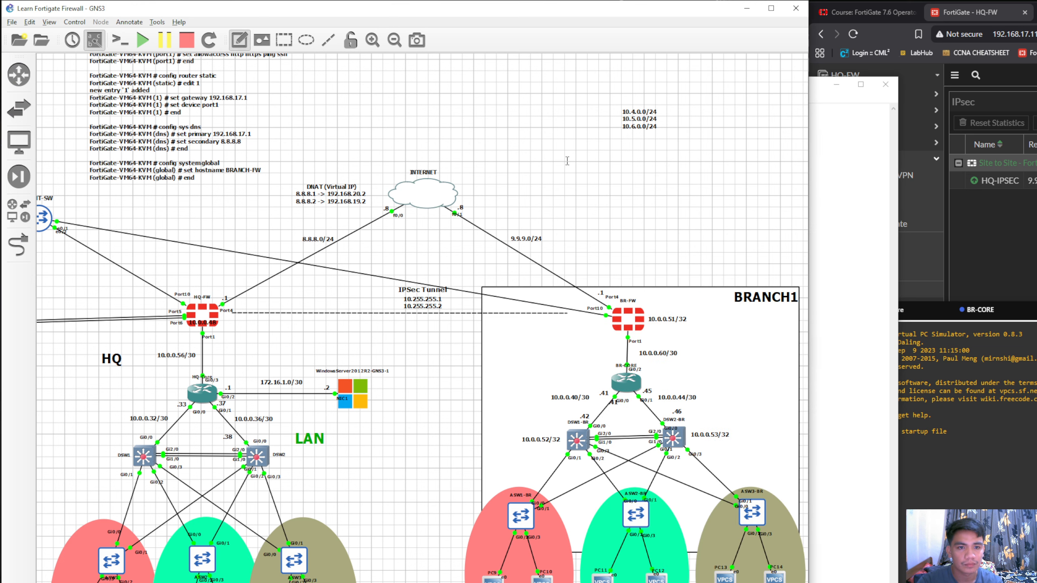
{"action": "left_click", "coordinate": [633, 177]}
{"action": "key", "text": "ctrl+v"}
{"action": "left_click", "coordinate": [700, 176]}
{"action": "left_click_drag", "start_coordinate": [649, 198], "coordinate": [522, 519]}
{"action": "key", "text": "Delete"}
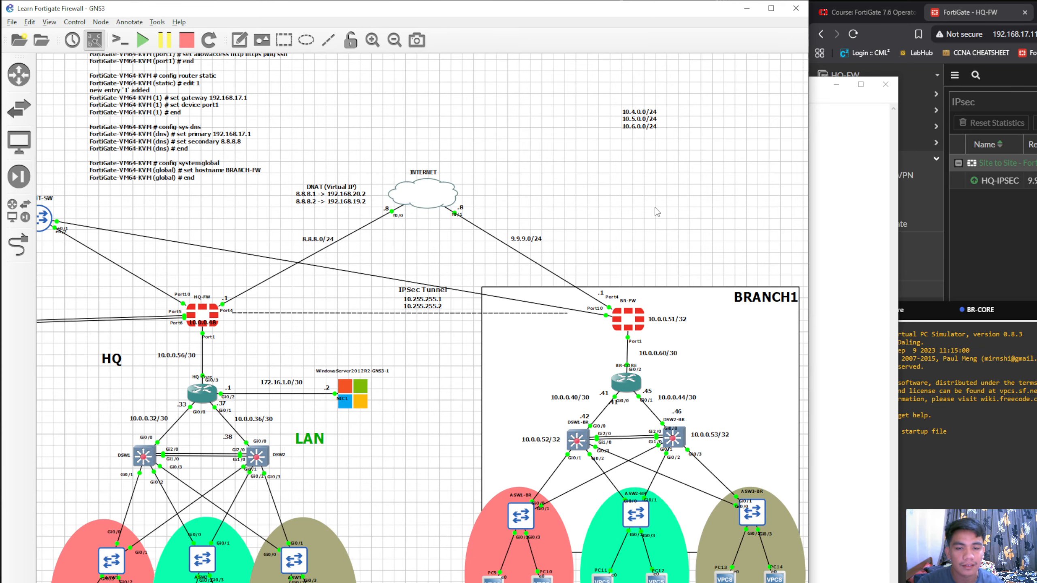
Remove the note listing 10.4.0.0/24, 10.5.0.0/24 and 10.6.0.0/24 from the canvas above BRANCH1
{"action": "left_click_drag", "start_coordinate": [644, 128], "coordinate": [642, 261]}
{"action": "key", "text": "Delete"}
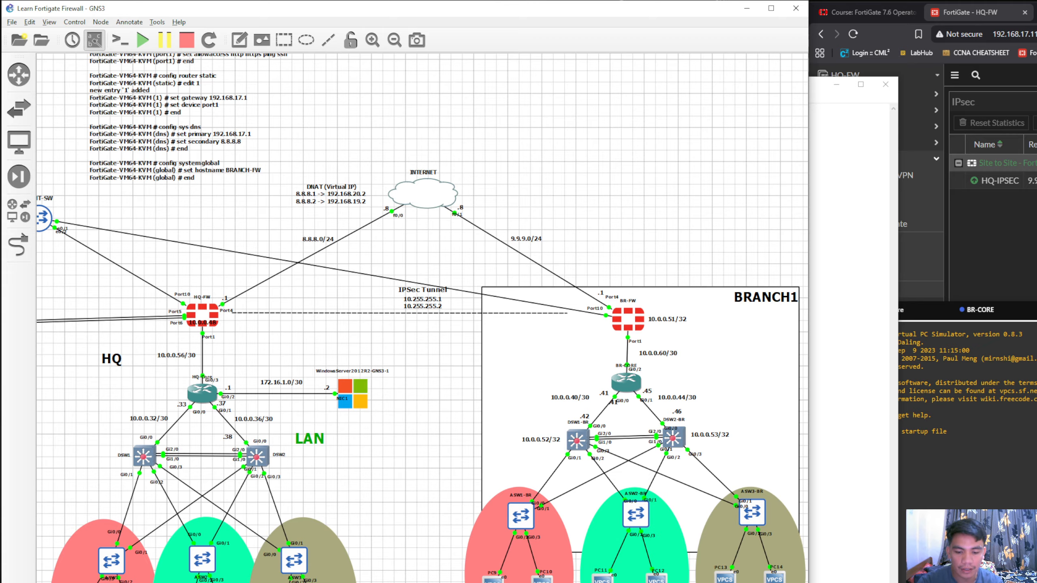
Clear the partial ip command at the PC9 prompt and read the help for the set command
{"action": "left_click", "coordinate": [943, 453]}
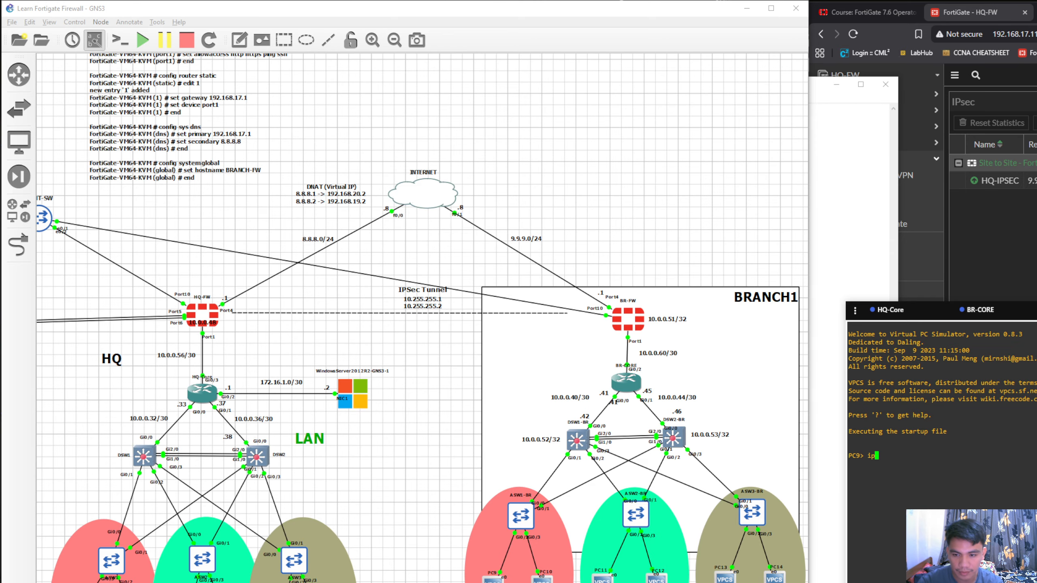
{"action": "type", "text": "ip"}
{"action": "key", "text": "BackSpace"}
{"action": "key", "text": "BackSpace"}
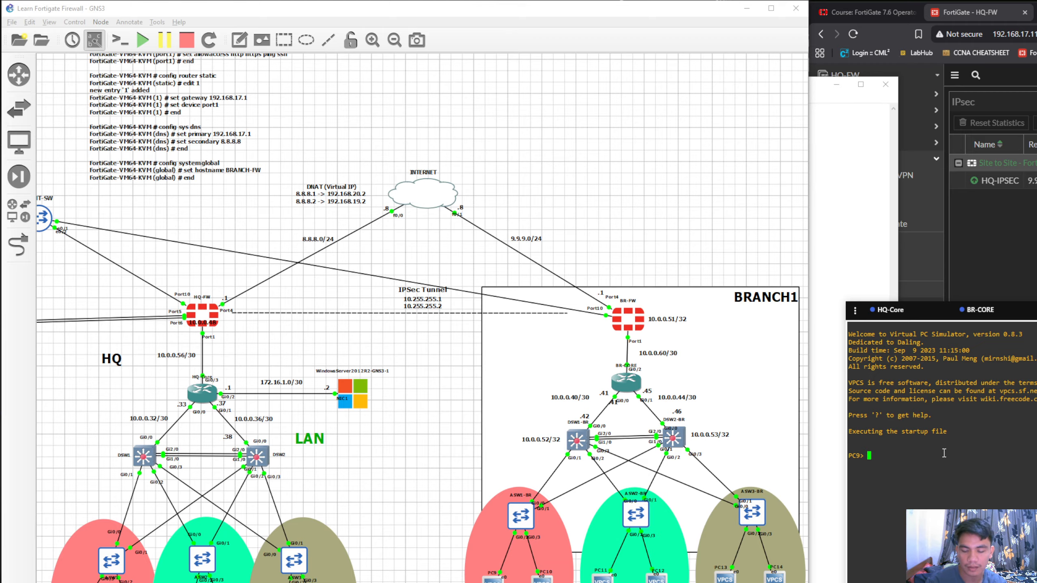
{"action": "type", "text": "set ?"}
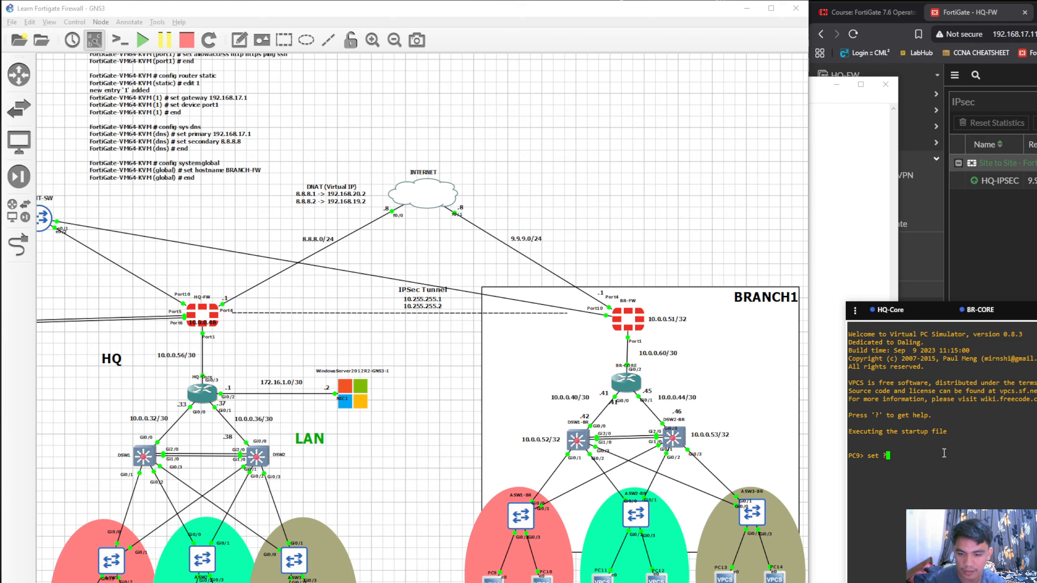
{"action": "key", "text": "Return"}
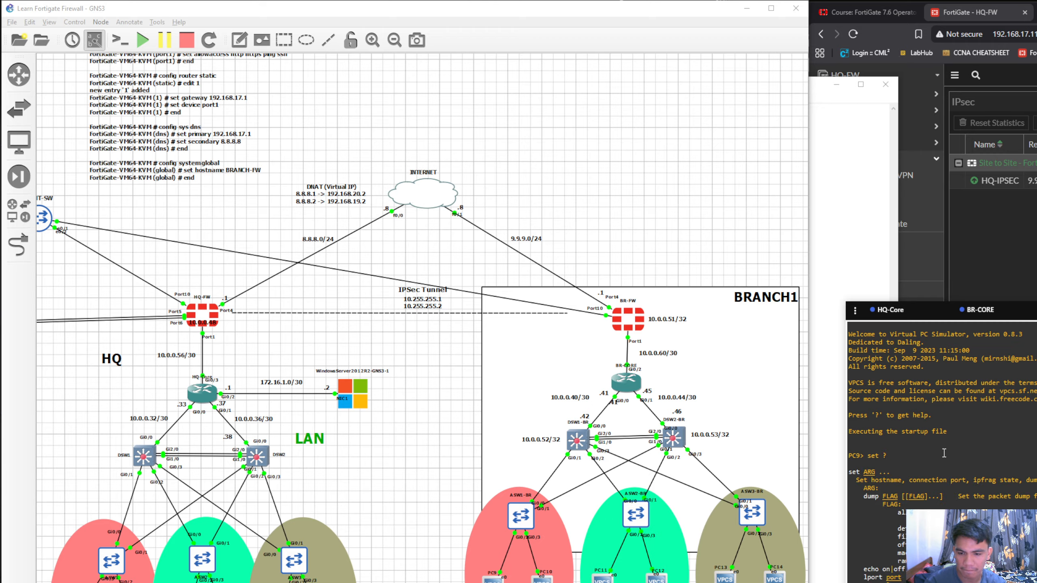
{"action": "scroll", "coordinate": [944, 453], "scroll_direction": "down", "scroll_amount": 1}
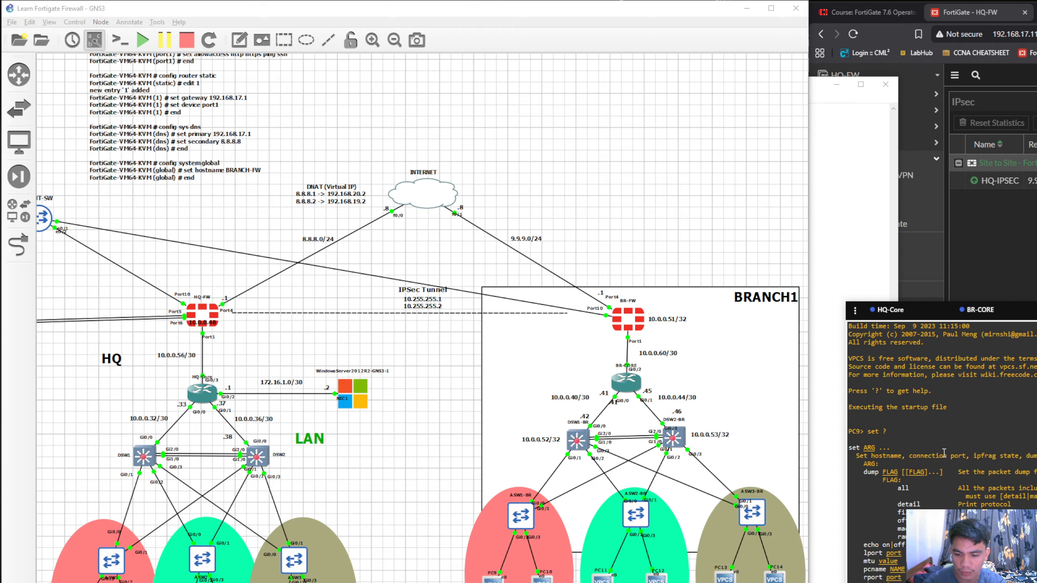
{"action": "scroll", "coordinate": [944, 453], "scroll_direction": "down", "scroll_amount": 1}
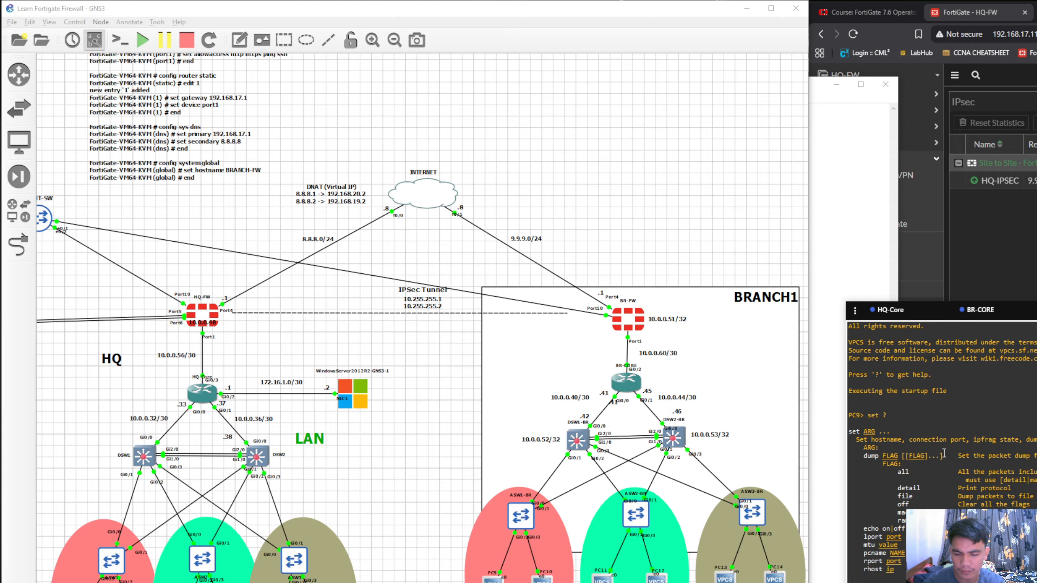
Set PC9's address to 10.4.0.30 with mask 255.255.255.0 and gateway 10.4.0.1, and review its IP settings
{"action": "key", "text": "Return"}
{"action": "key", "text": "Return"}
{"action": "key", "text": "Return"}
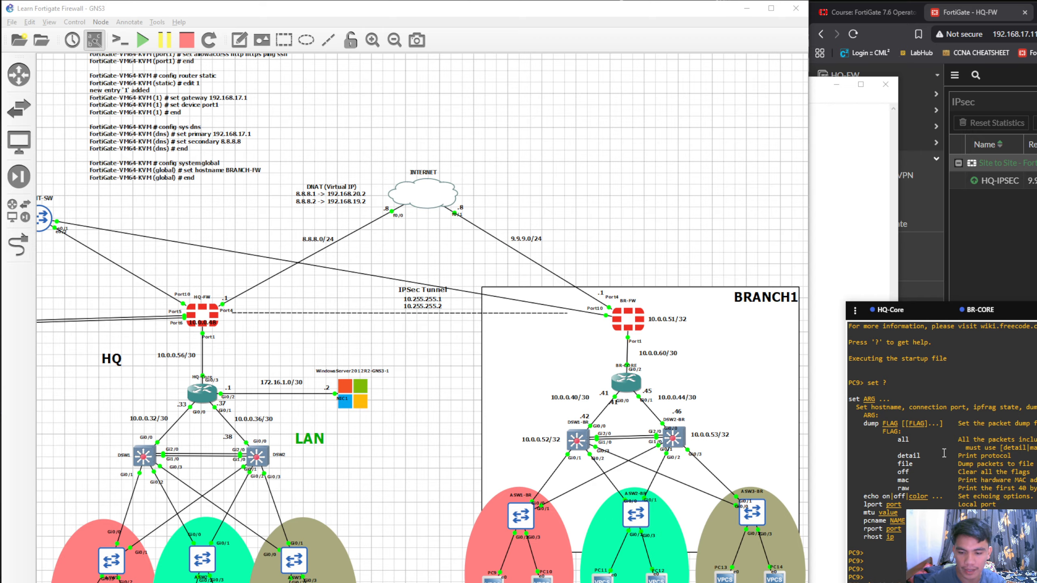
{"action": "scroll", "coordinate": [944, 453], "scroll_direction": "down", "scroll_amount": 5}
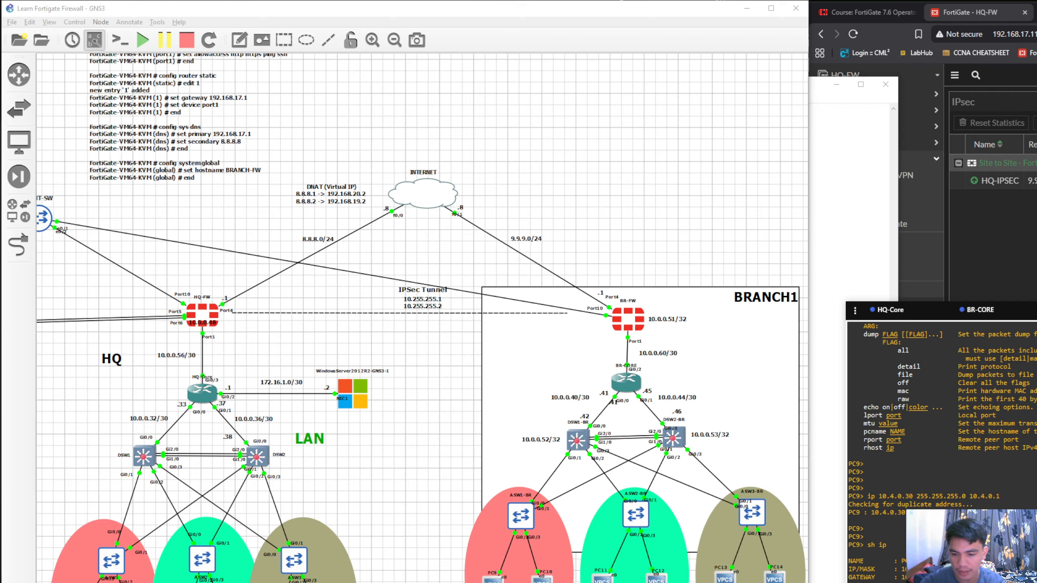
{"action": "left_click_drag", "start_coordinate": [939, 582], "coordinate": [867, 564]}
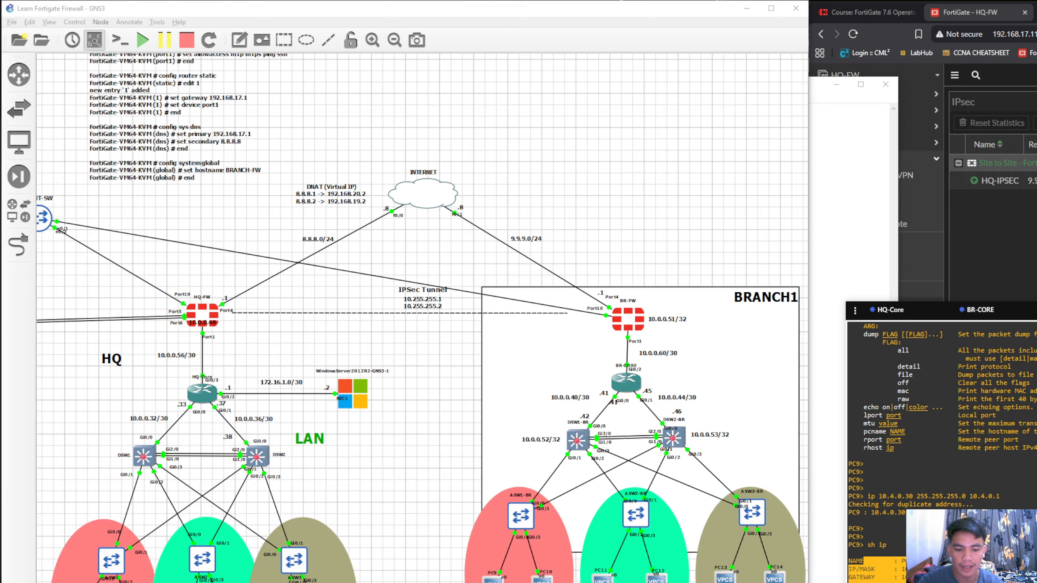
{"action": "left_click", "coordinate": [939, 567]}
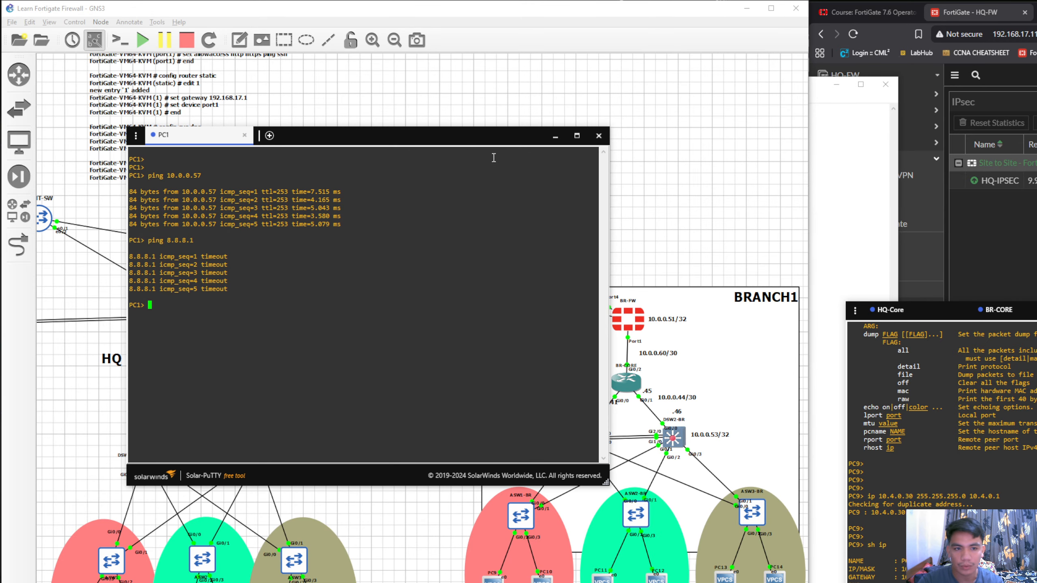
Close the HQ-Core and BR-CORE console sessions and place the PC1 console beside the PC9 console
{"action": "left_click_drag", "start_coordinate": [473, 145], "coordinate": [688, 323]}
{"action": "left_click", "coordinate": [964, 310]}
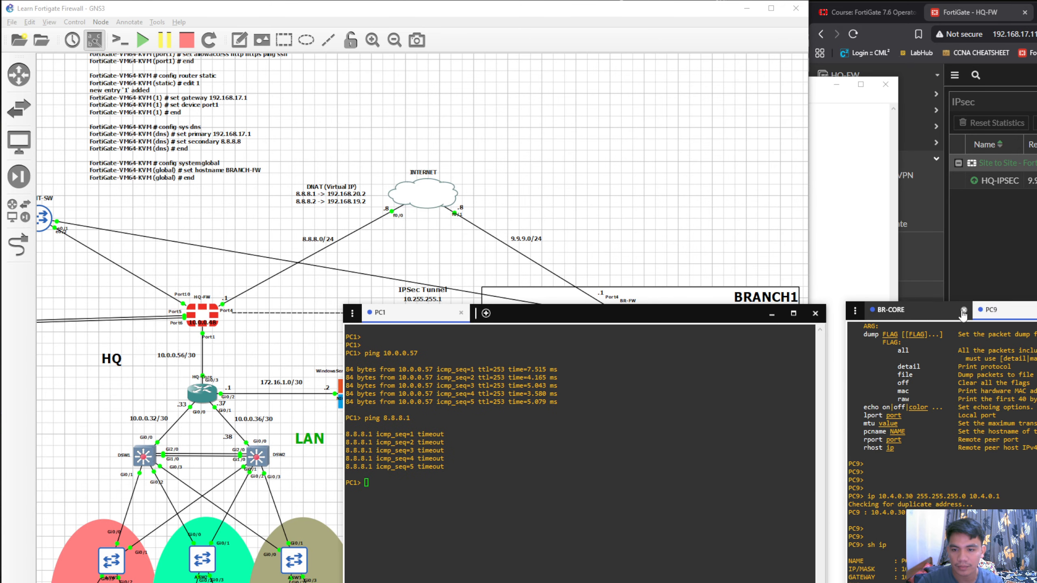
{"action": "left_click", "coordinate": [963, 310]}
{"action": "left_click_drag", "start_coordinate": [643, 314], "coordinate": [651, 311]}
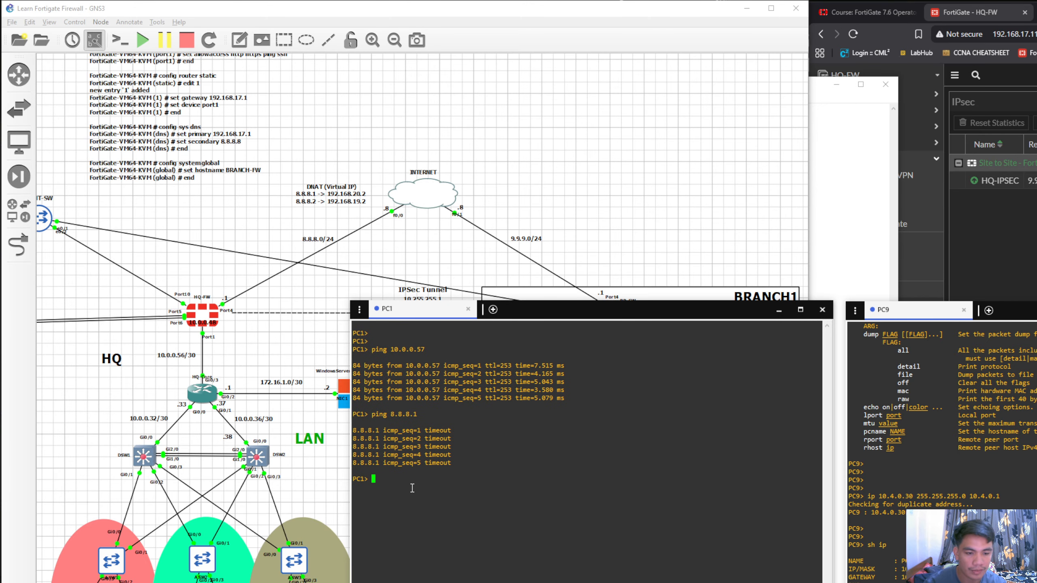
Ping PC9 at 10.4.0.30 from the PC1 console
{"action": "type", "text": "pi"}
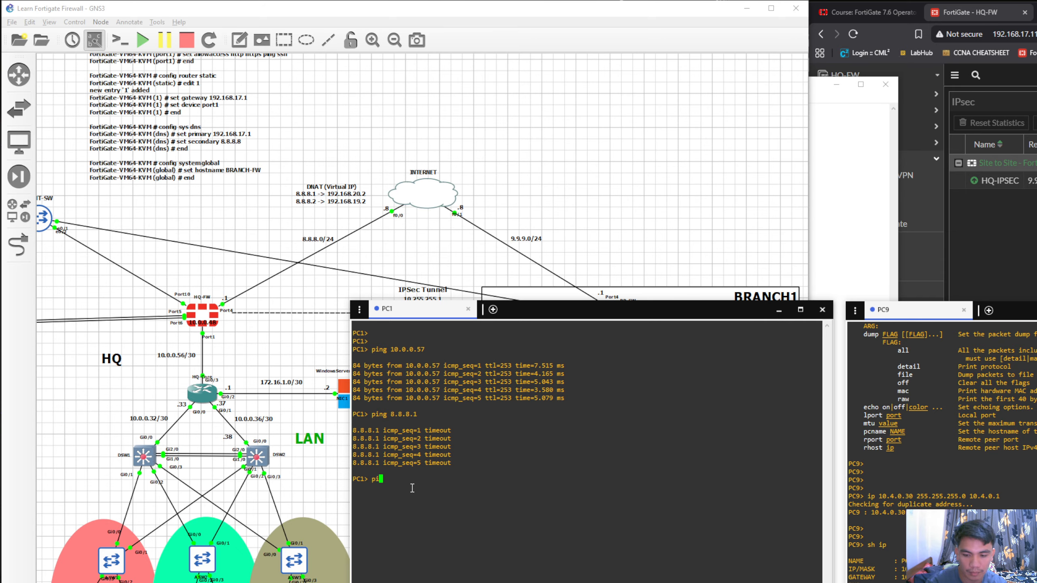
{"action": "type", "text": "ng 10.4"}
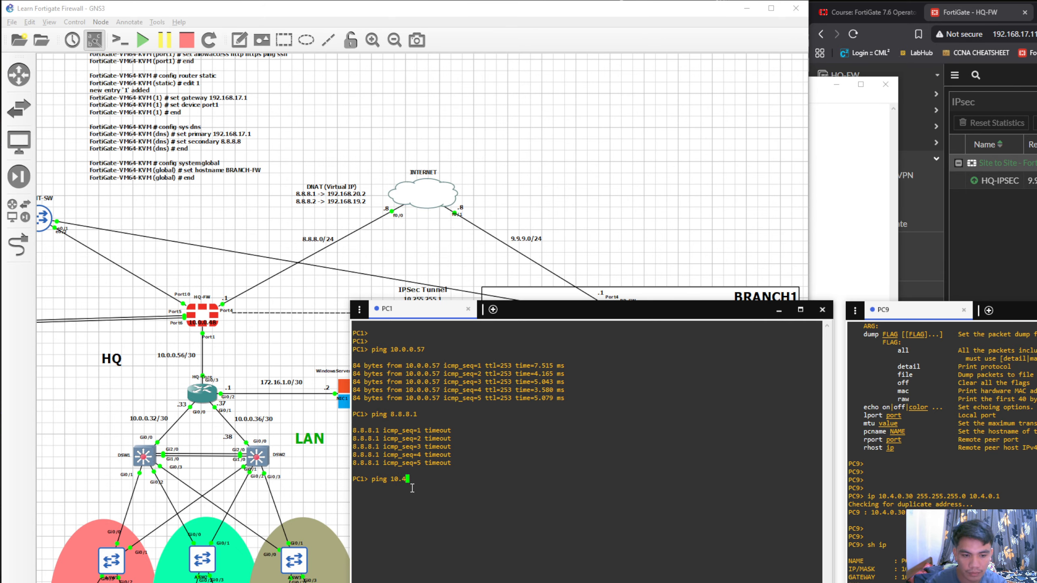
{"action": "type", "text": ".0"}
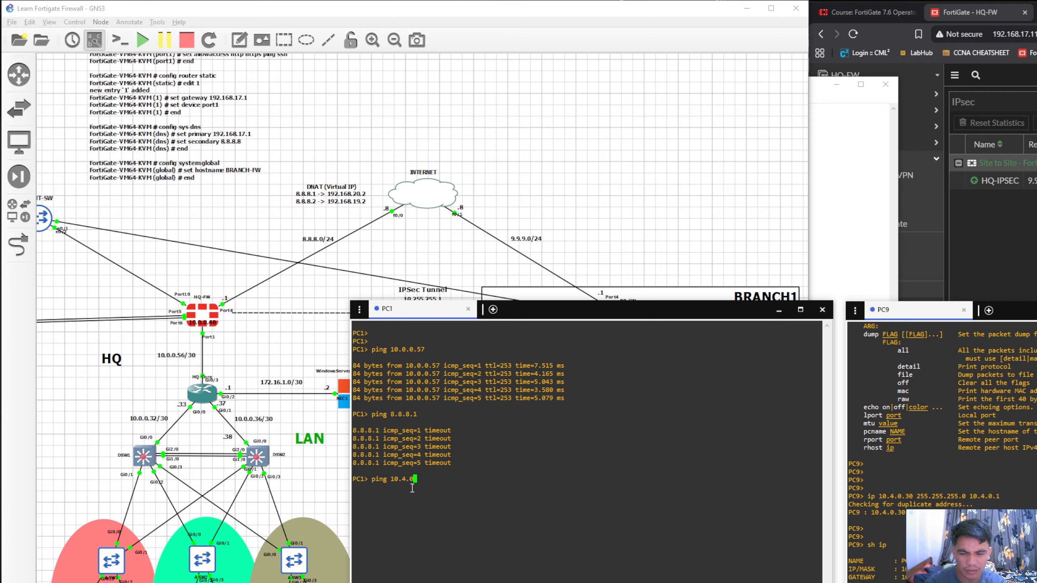
{"action": "type", "text": ".1"}
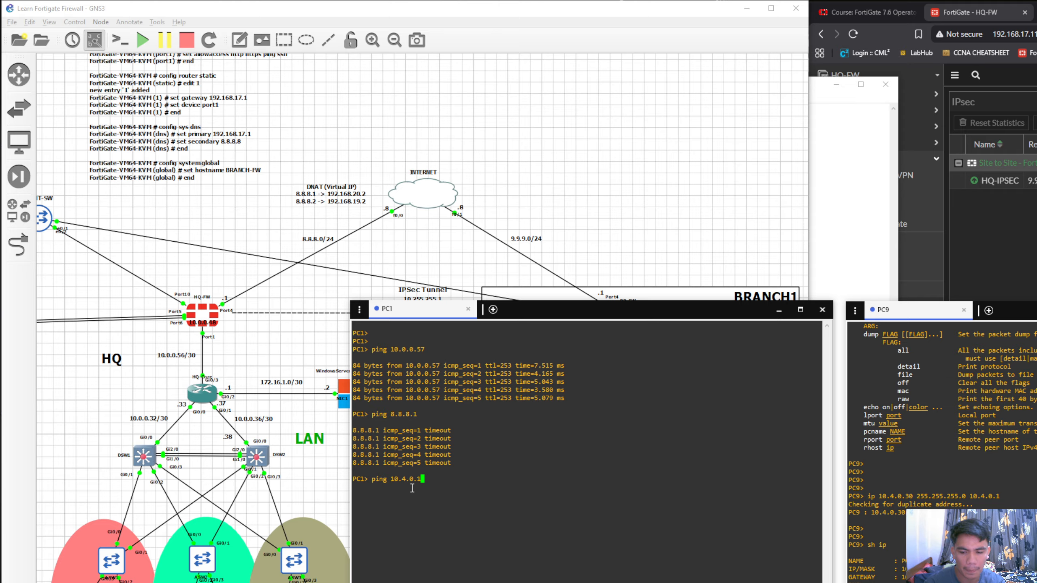
{"action": "key", "text": "BackSpace"}
{"action": "type", "text": "30"}
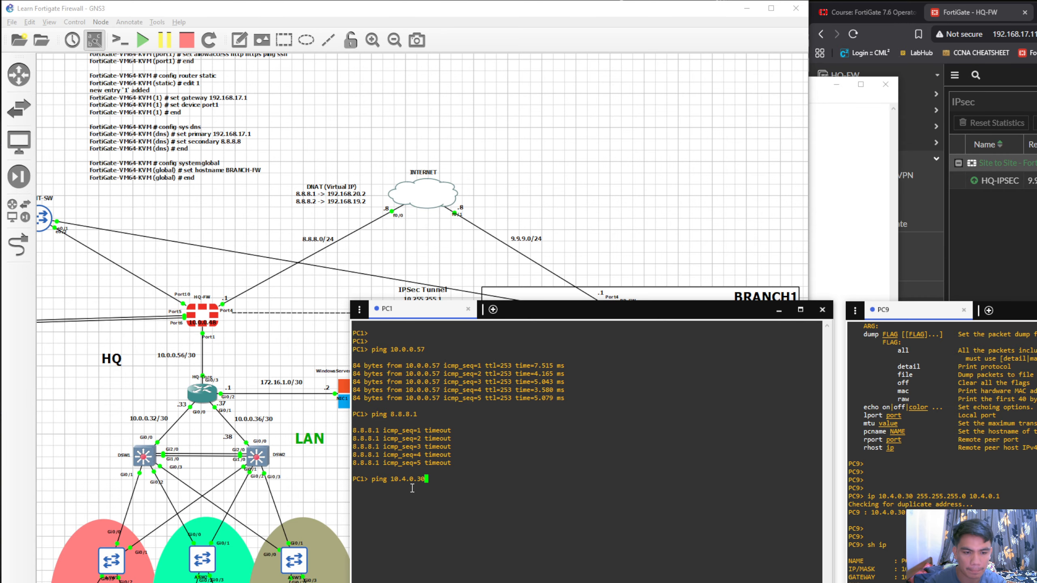
{"action": "key", "text": "Return"}
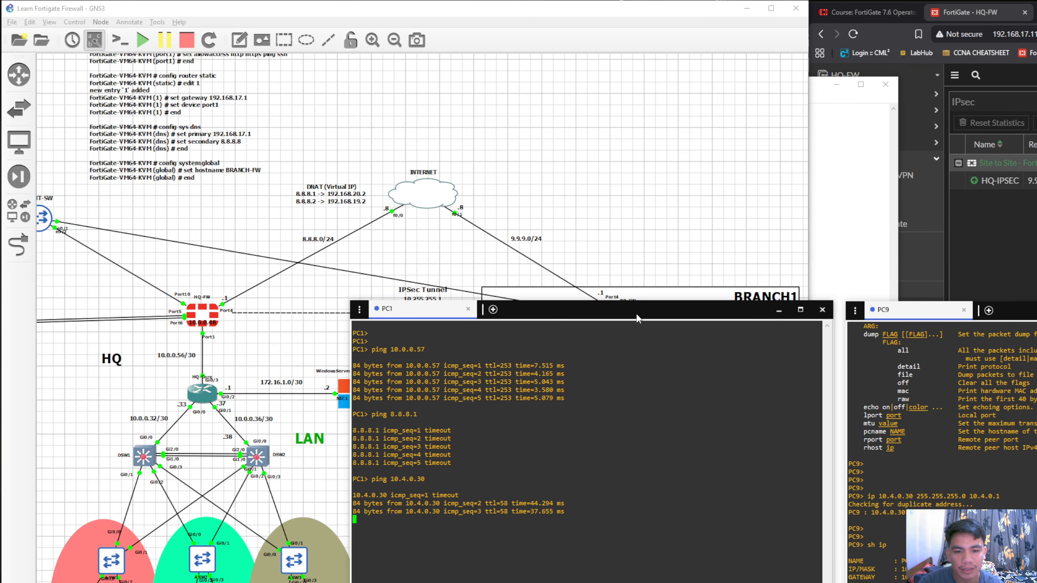
Move the PC1 console clear of the topology, above the PC9 console, and review its ping replies
{"action": "left_click_drag", "start_coordinate": [638, 318], "coordinate": [1036, 47]}
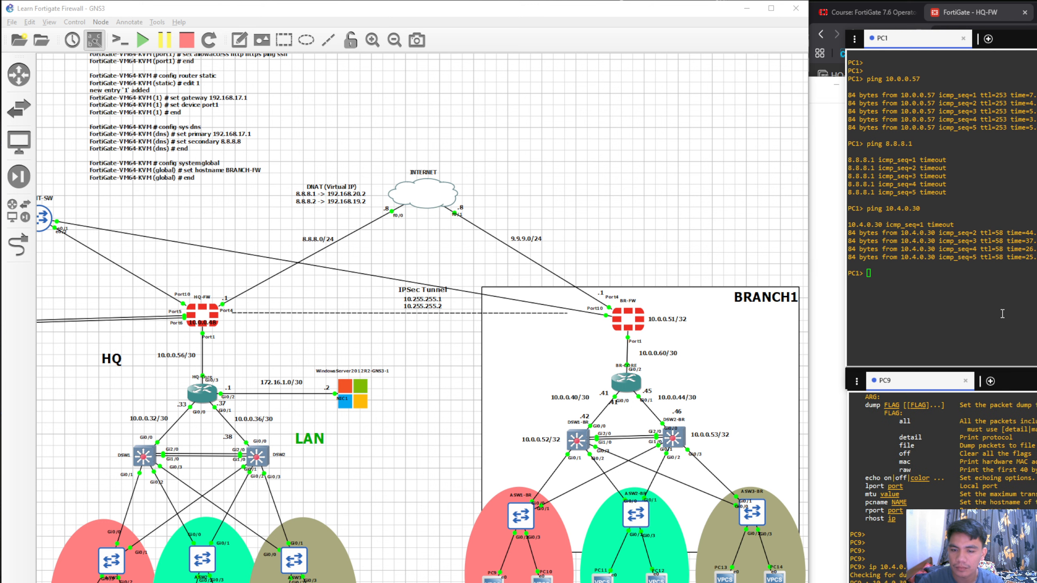
{"action": "left_click_drag", "start_coordinate": [922, 209], "coordinate": [886, 210]}
{"action": "left_click", "coordinate": [911, 212]}
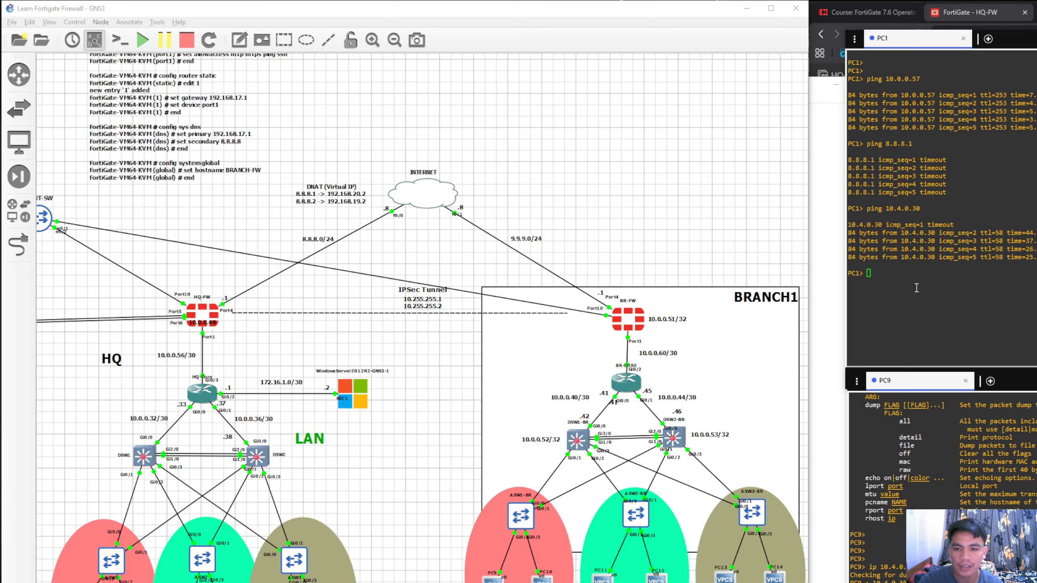
{"action": "left_click", "coordinate": [1022, 44]}
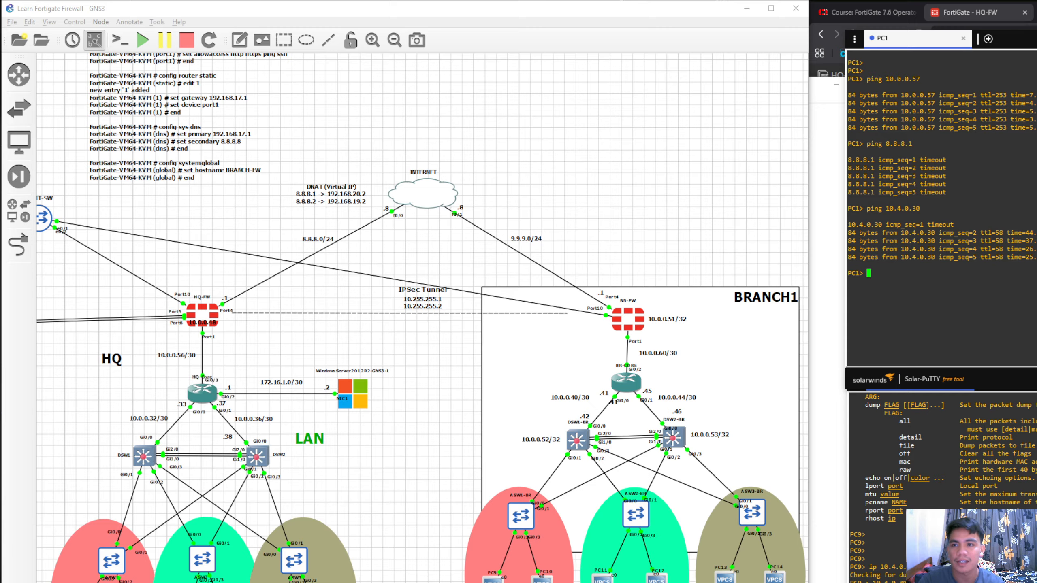
Switch to the HQ-FW web interface and review its static routes
{"action": "left_click", "coordinate": [983, 13]}
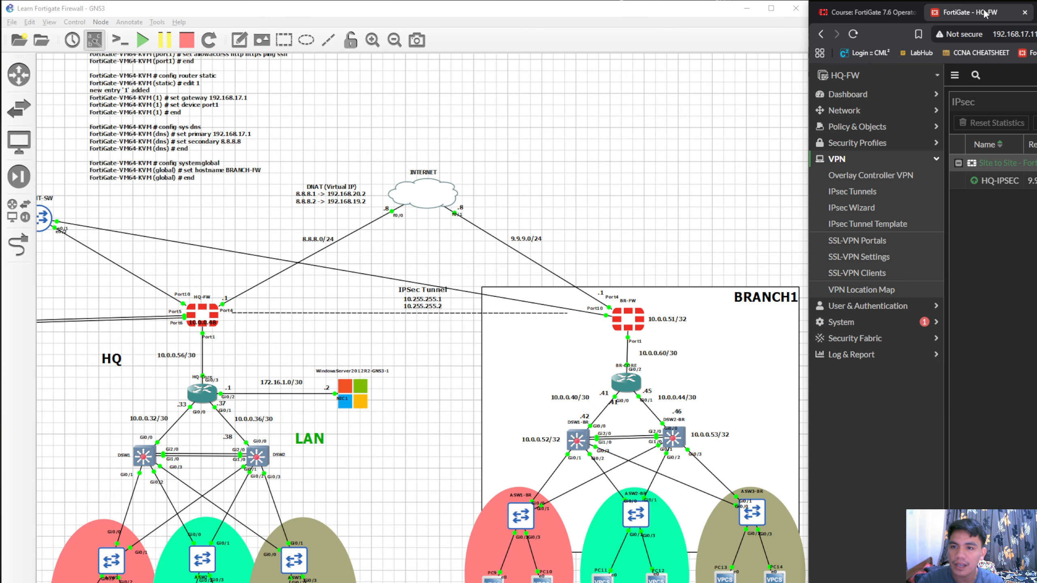
{"action": "left_click", "coordinate": [894, 122]}
{"action": "left_click", "coordinate": [894, 111]}
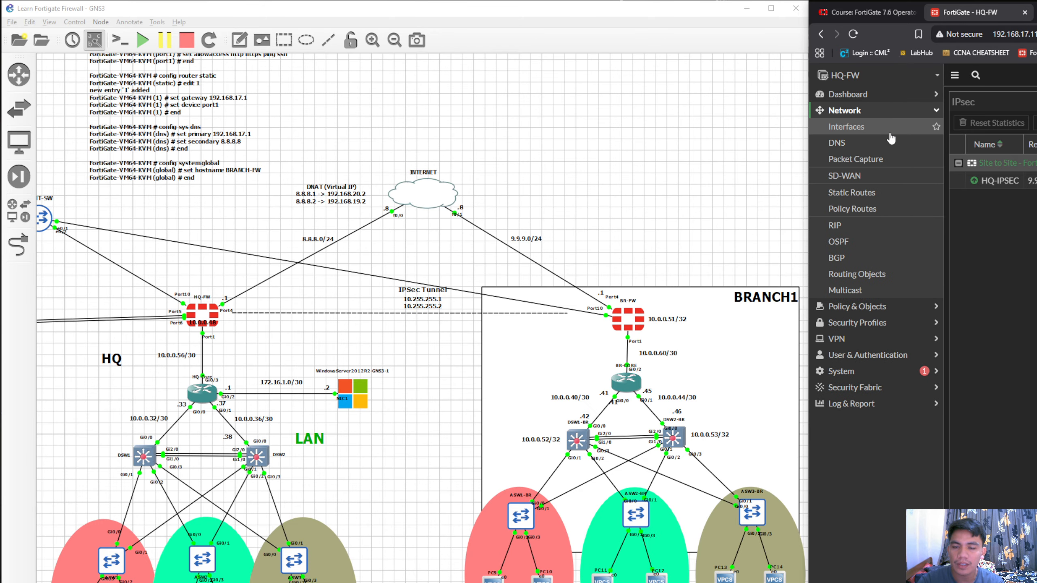
{"action": "left_click", "coordinate": [877, 193]}
{"action": "left_click", "coordinate": [871, 114]}
{"action": "left_click", "coordinate": [872, 114]}
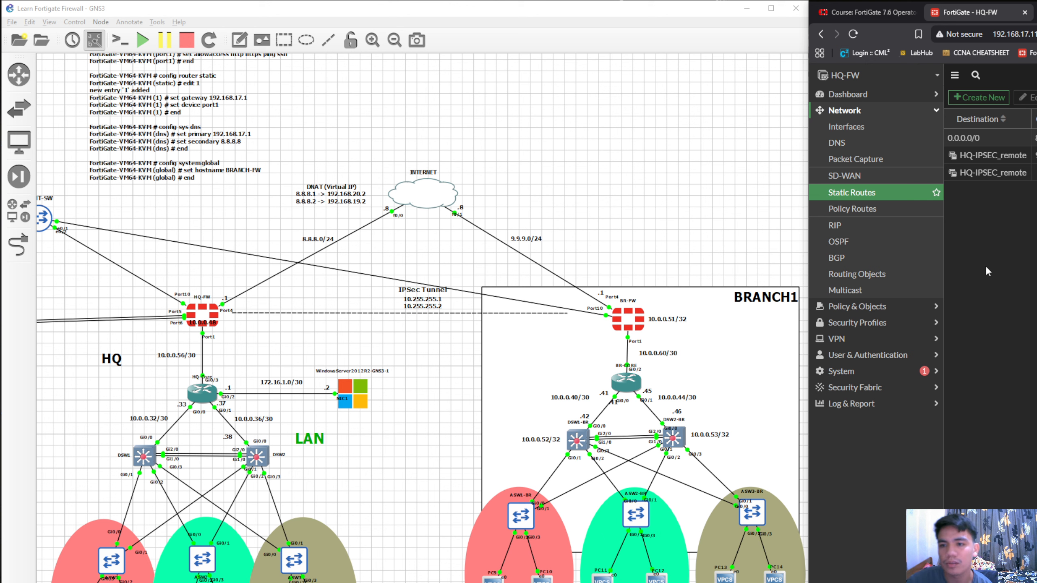
Open the HQ-IPSEC tunnel interface under INTERNET (port4) on HQ-FW for editing, with the browser window moved further into view
{"action": "left_click", "coordinate": [878, 128]}
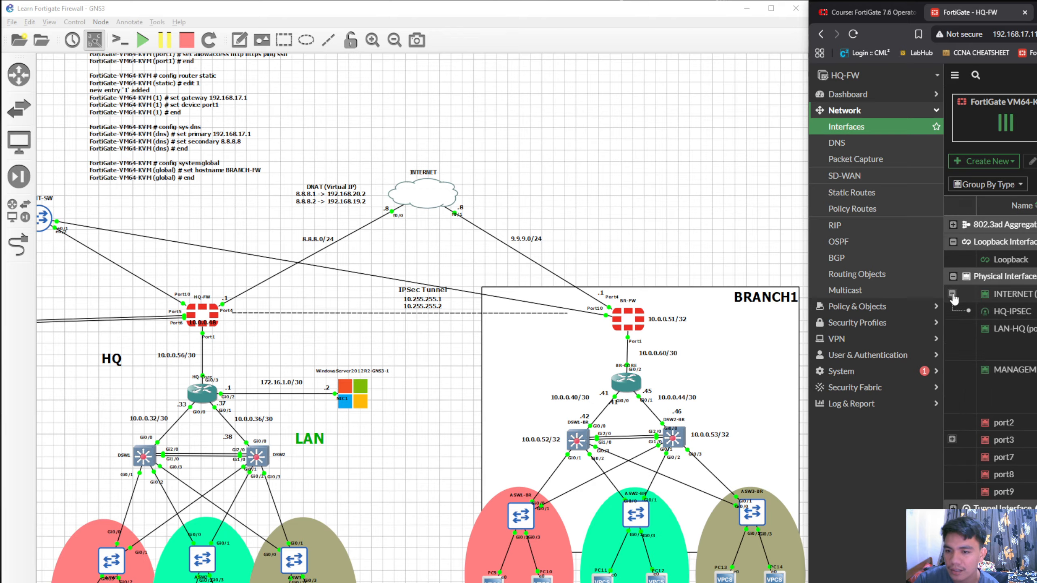
{"action": "left_click", "coordinate": [951, 293]}
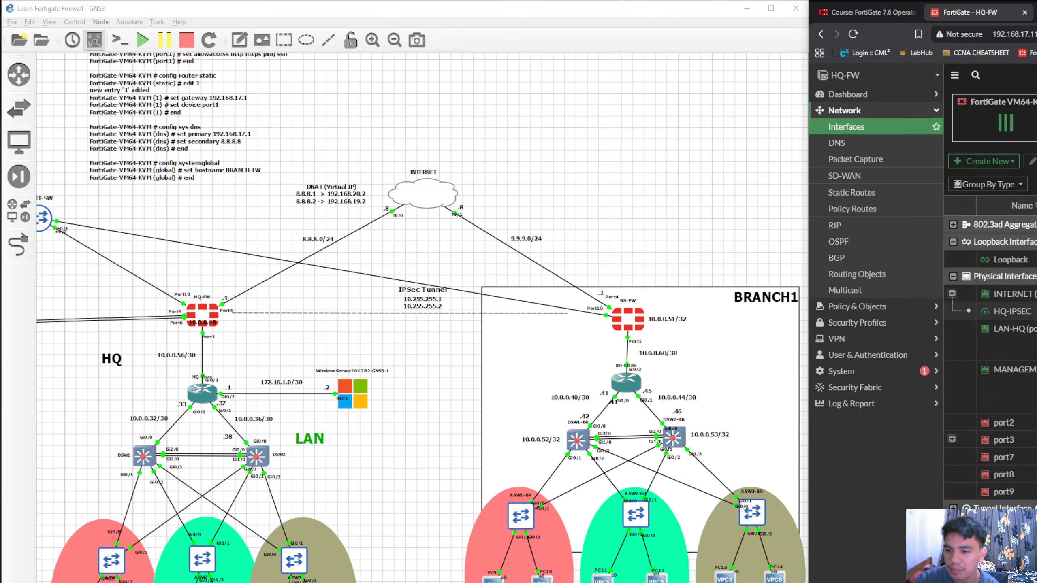
{"action": "left_click_drag", "start_coordinate": [1035, 6], "coordinate": [1004, 12]}
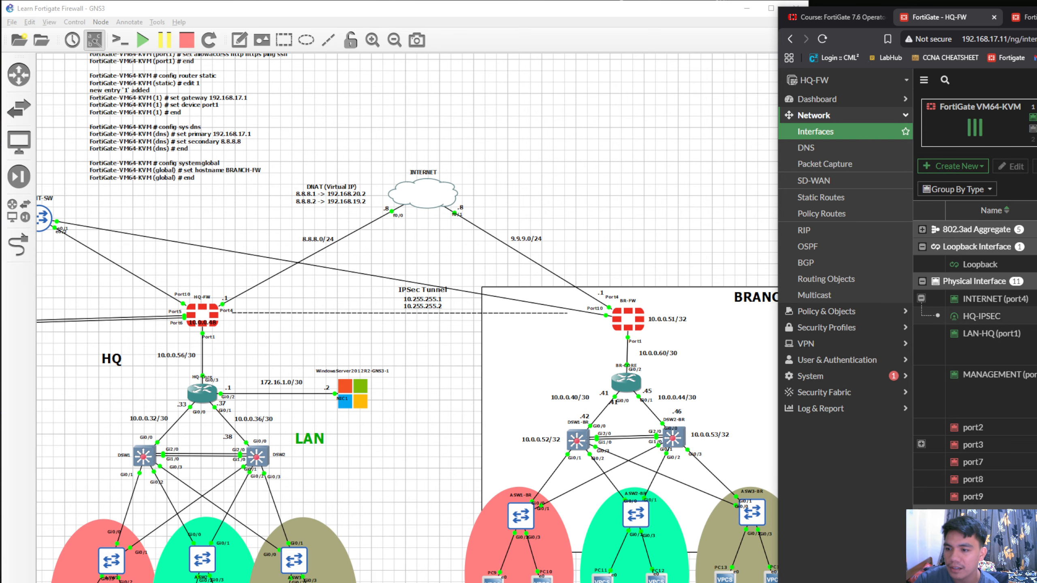
{"action": "double_click", "coordinate": [981, 317]}
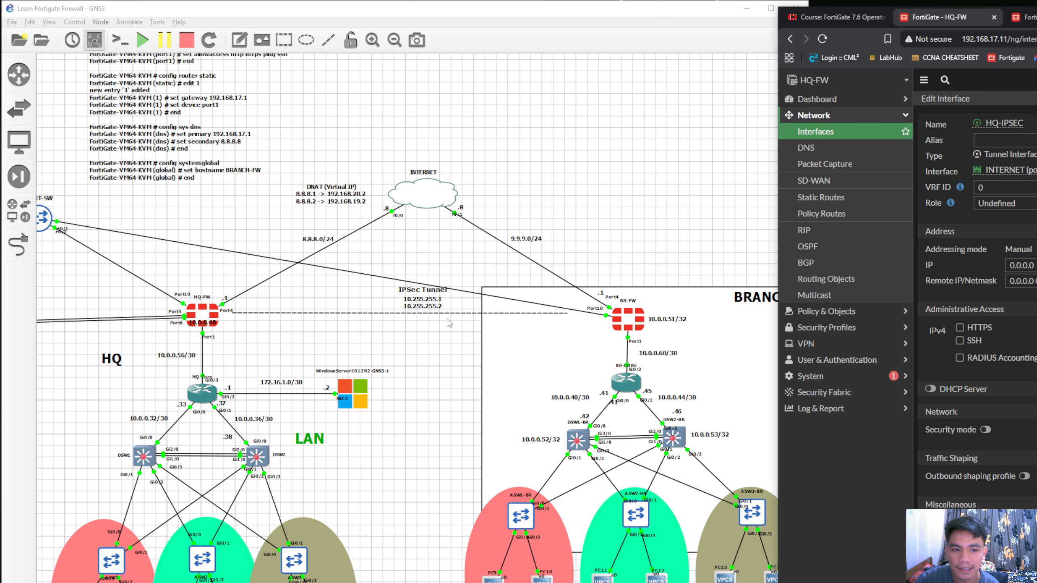
Center the tunnel address note directly beneath the IPSec Tunnel caption in the GNS3 topology
{"action": "left_click", "coordinate": [423, 306]}
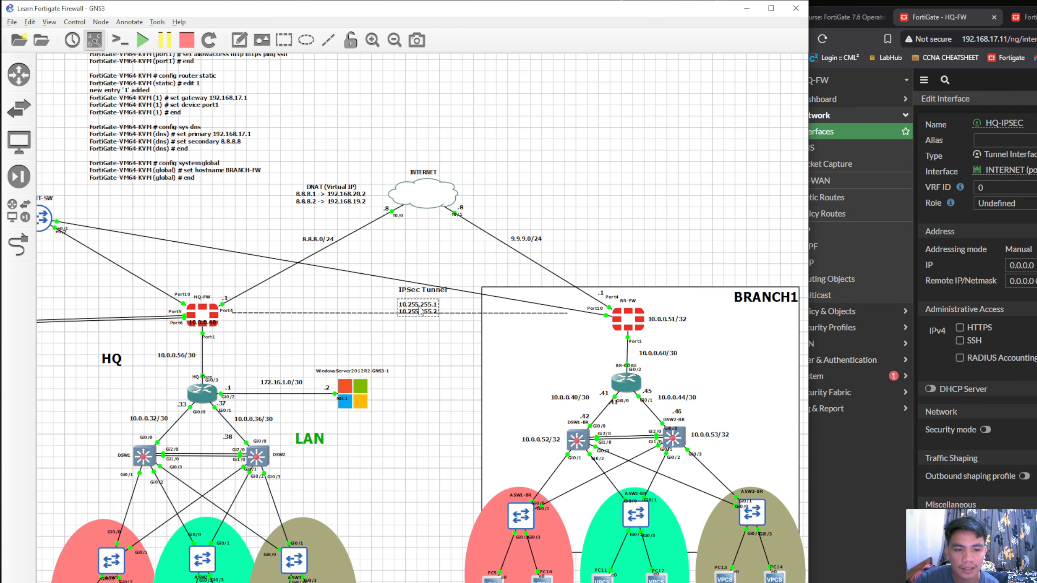
{"action": "left_click_drag", "start_coordinate": [421, 303], "coordinate": [422, 301]}
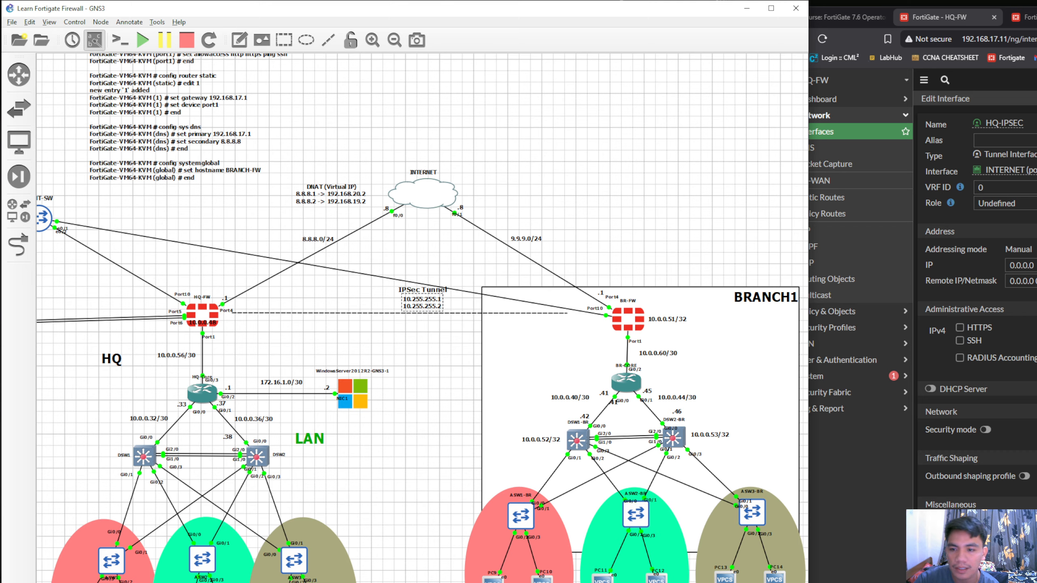
Switch back to the HQ-FW web interface, set the HQ-IPSEC tunnel interface's IP to 10.255.255.1 and save it
{"action": "left_click", "coordinate": [953, 268]}
{"action": "type", "text": "10"}
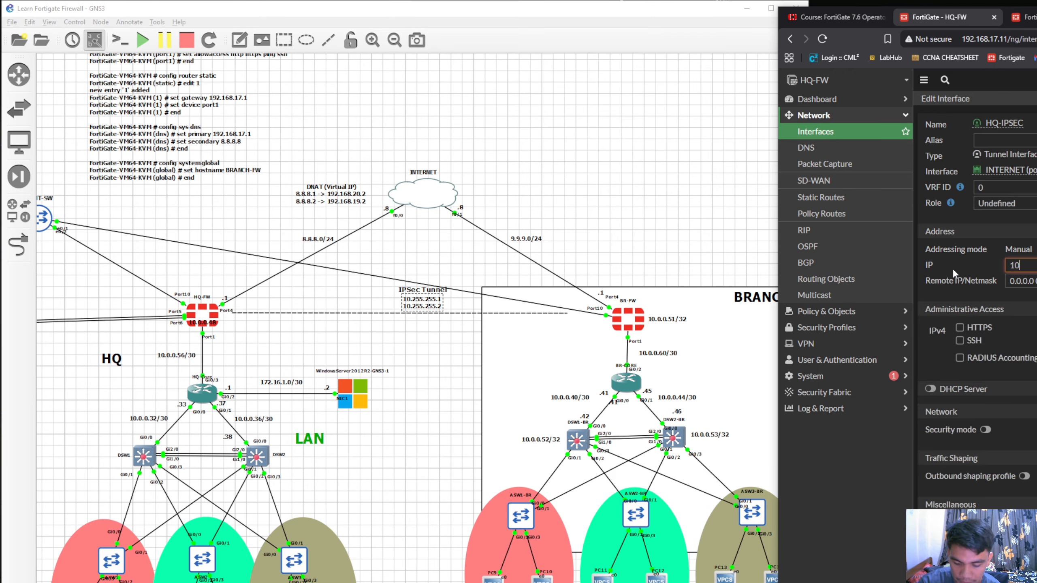
{"action": "type", "text": ".255."}
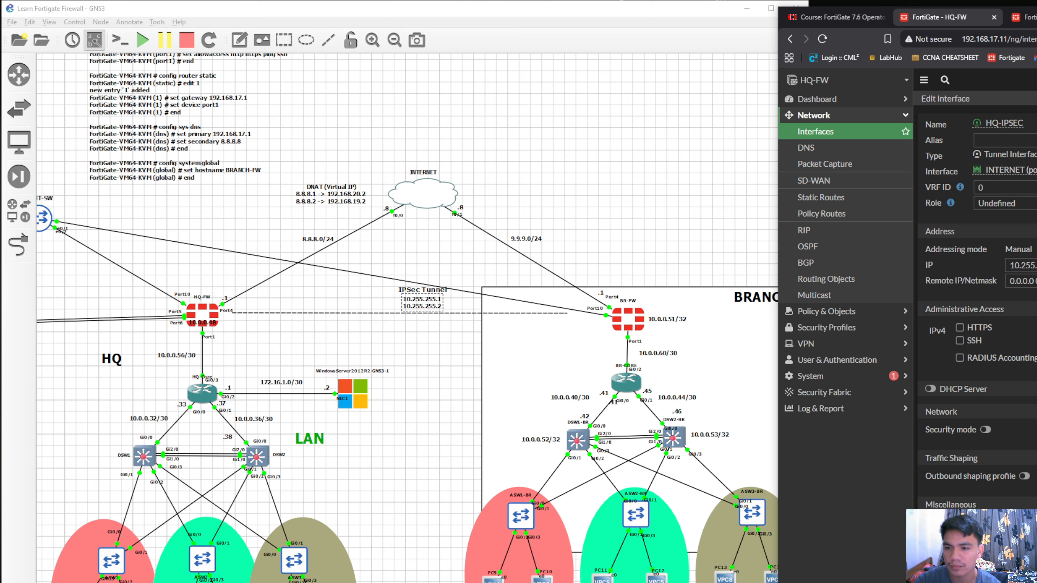
{"action": "left_click", "coordinate": [1023, 266]}
{"action": "key", "text": "Return"}
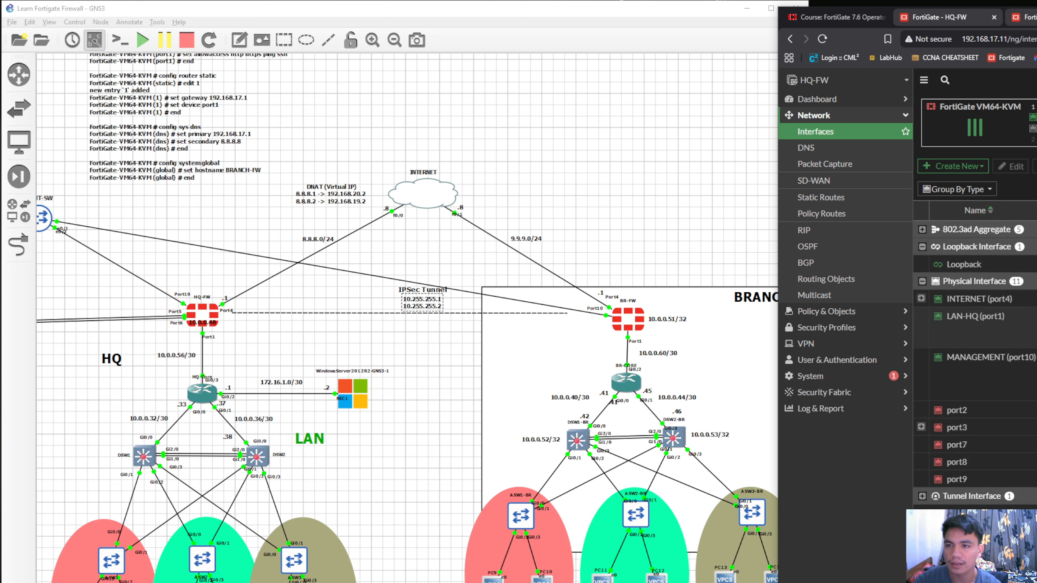
Switch to the BRANCH-FW web interface, show its network interfaces and expand WAN (port4)
{"action": "left_click", "coordinate": [1027, 17]}
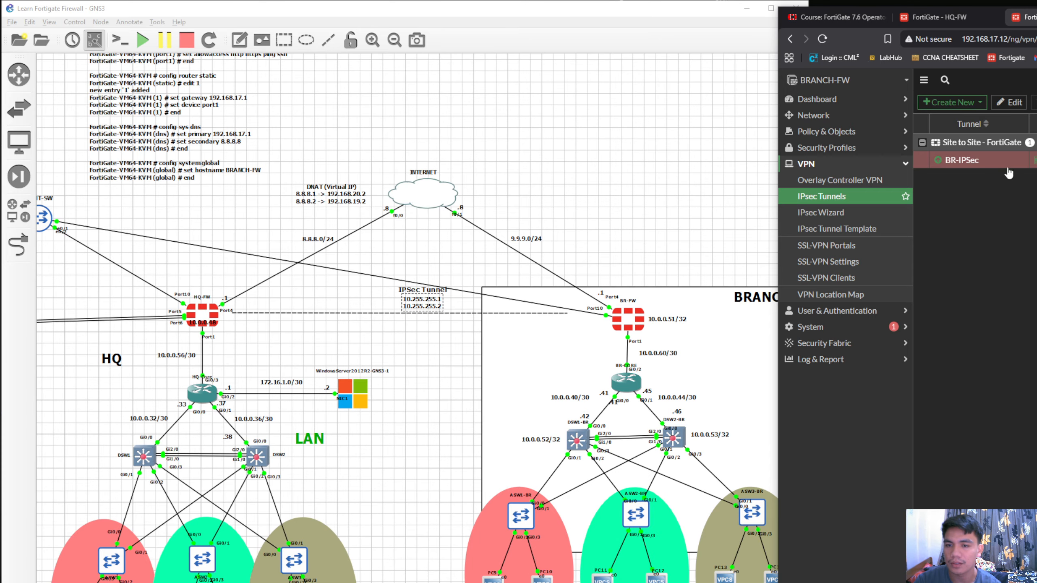
{"action": "left_click", "coordinate": [854, 121]}
{"action": "left_click", "coordinate": [816, 131]}
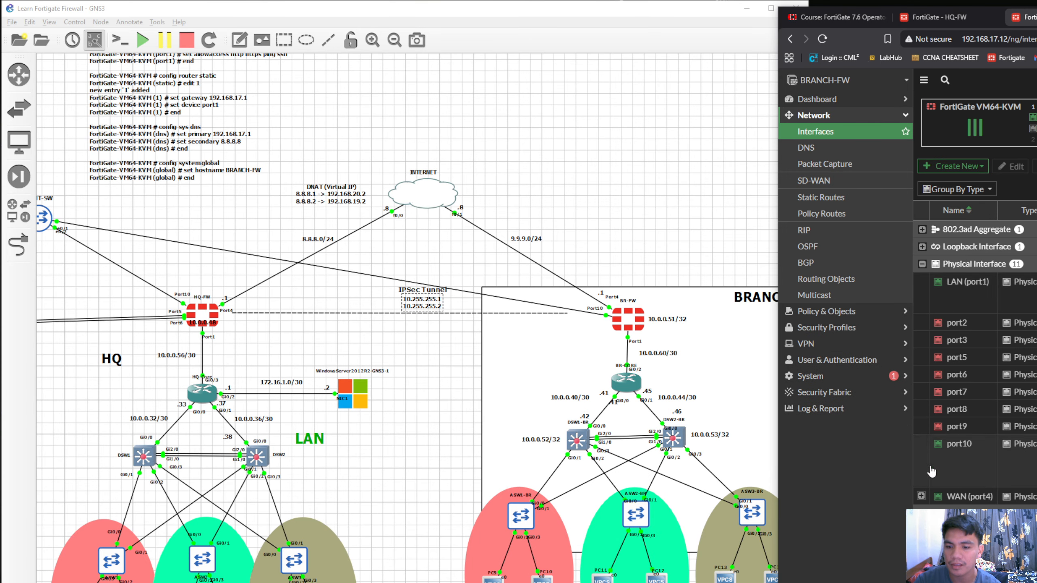
{"action": "left_click", "coordinate": [921, 496]}
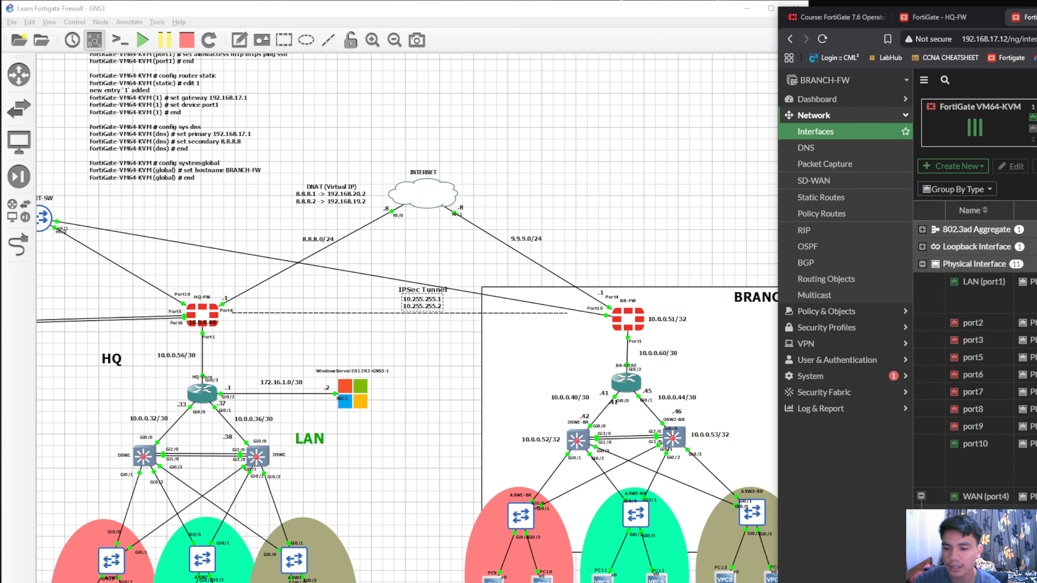
Return to HQ-FW, open the INTERNET (port4) interface to review its settings, and go back to the interface list
{"action": "left_click", "coordinate": [939, 17]}
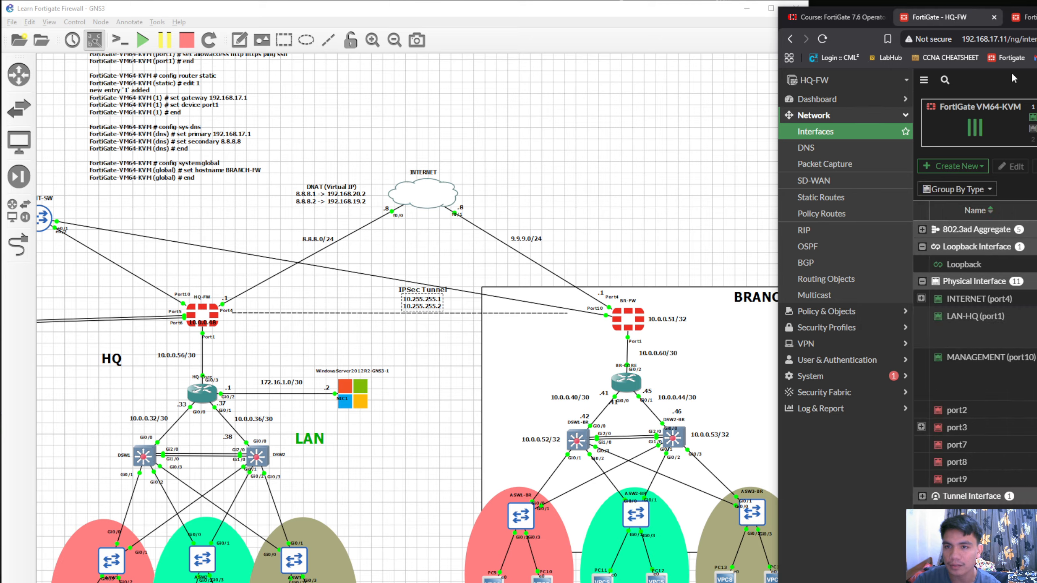
{"action": "left_click", "coordinate": [1018, 303]}
{"action": "double_click", "coordinate": [1019, 302]}
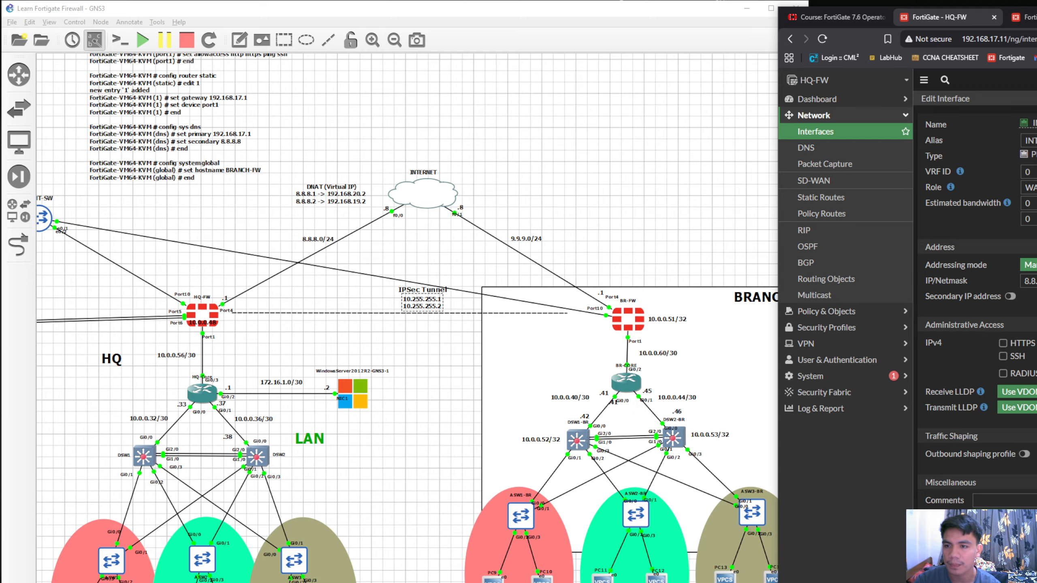
{"action": "left_click", "coordinate": [1024, 572]}
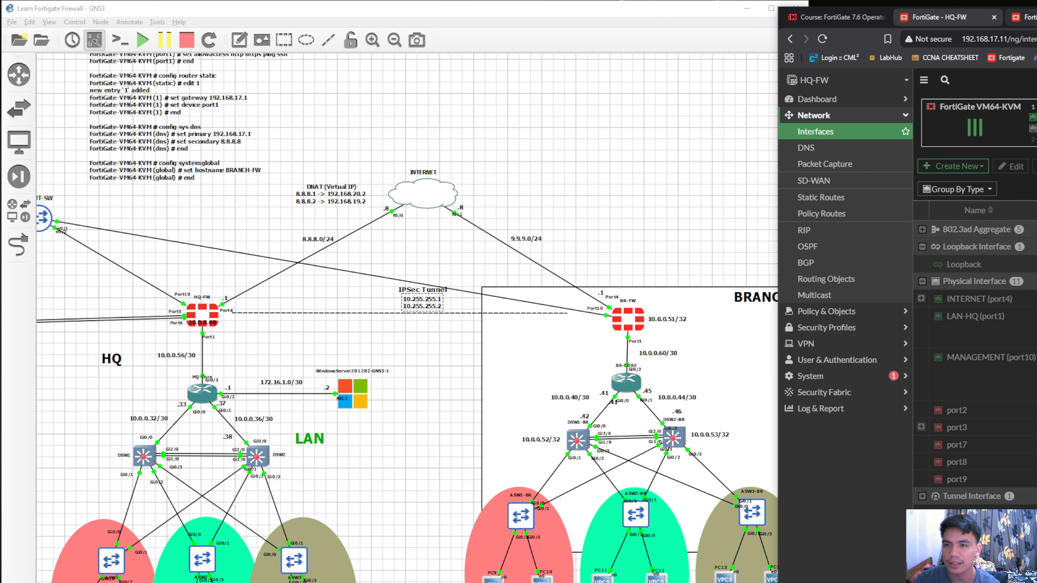
On BRANCH-FW, set the IP of the BR-IPSec tunnel interface under WAN (port4) to 10.255.255.2 and save it
{"action": "left_click", "coordinate": [1025, 17]}
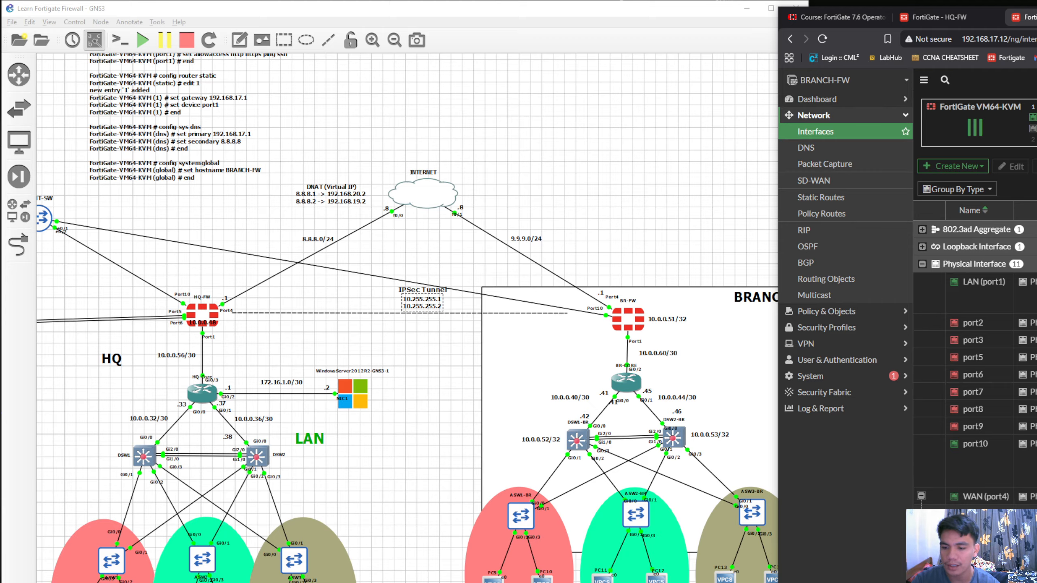
{"action": "double_click", "coordinate": [986, 514]}
{"action": "left_click", "coordinate": [953, 269]}
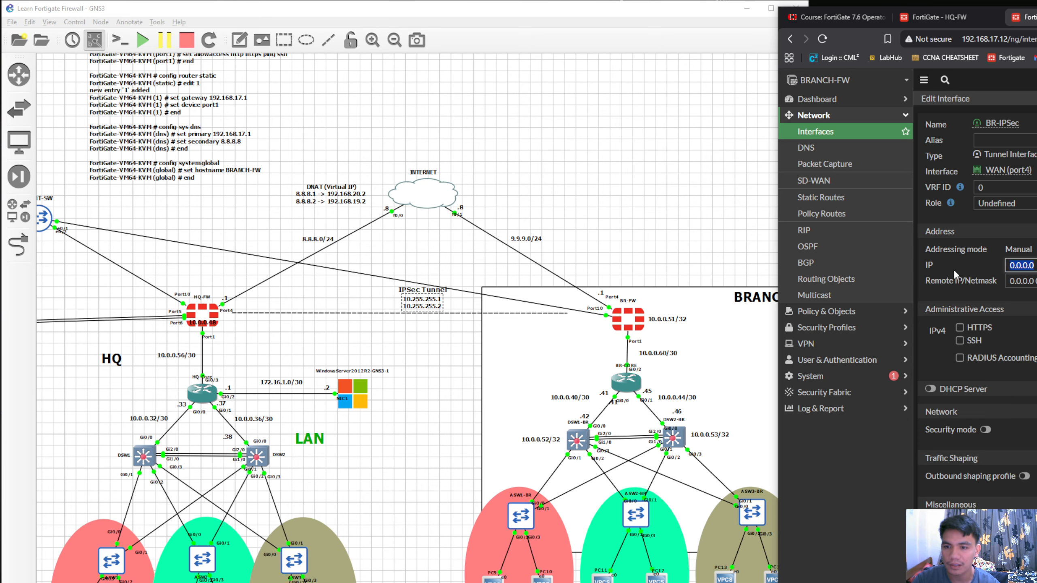
{"action": "type", "text": "10.255.255.2"}
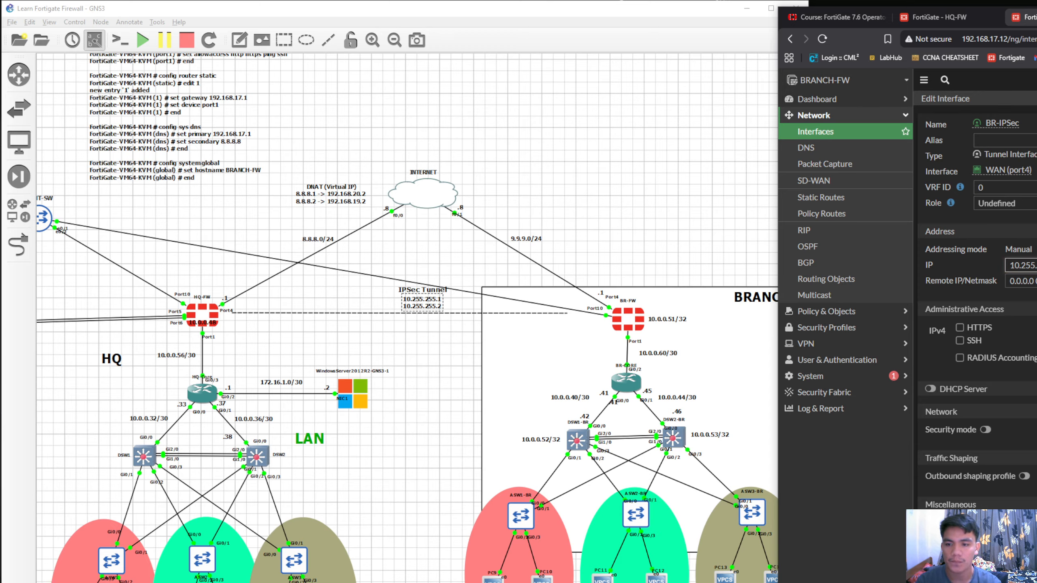
{"action": "key", "text": "Return"}
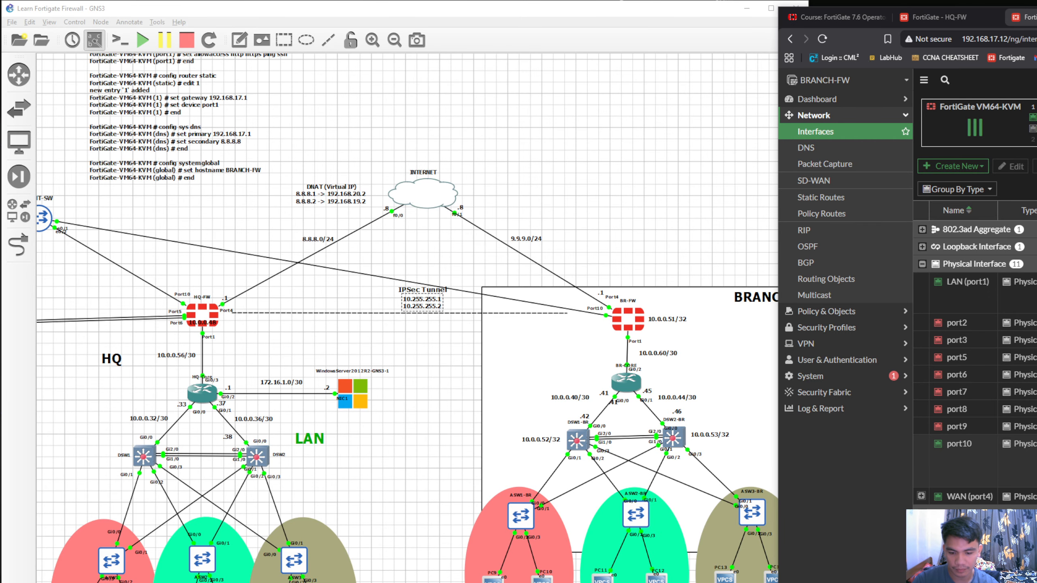
Bring the PC1 and PC9 consoles to the front and arrange PC1 above PC9, clear of the topology
{"action": "key", "text": "alt+Tab"}
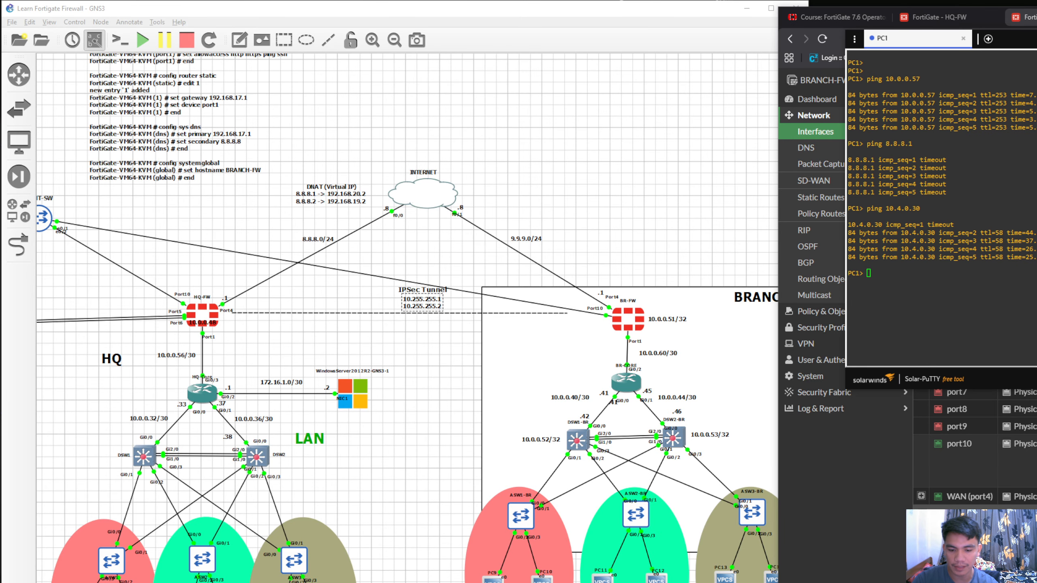
{"action": "key", "text": "alt+Tab"}
{"action": "mouse_move", "coordinate": [1017, 381]}
{"action": "left_mouse_down"}
{"action": "mouse_move", "coordinate": [1012, 393]}
{"action": "mouse_move", "coordinate": [1027, 391]}
{"action": "left_mouse_up"}
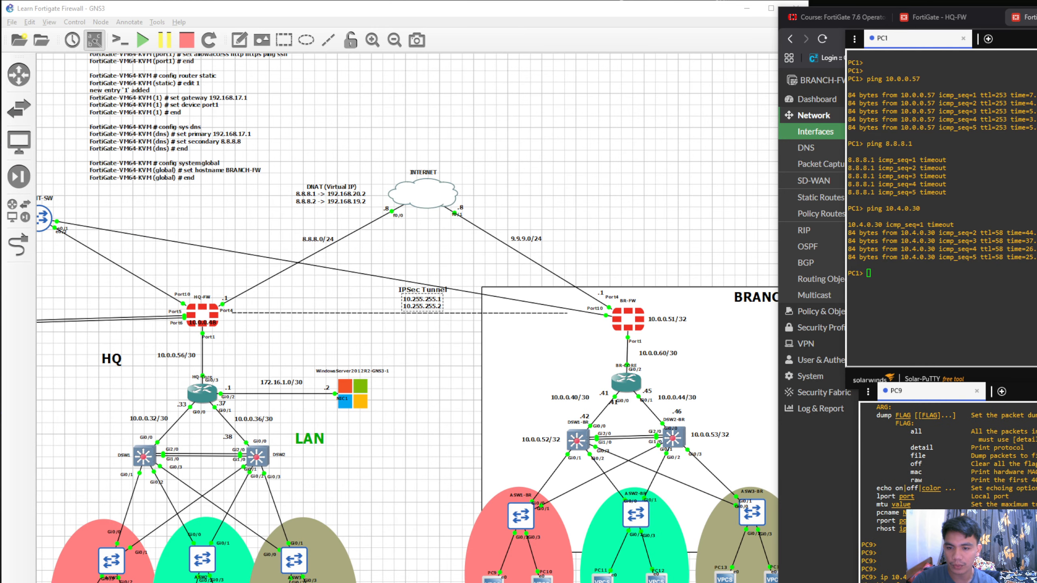
{"action": "left_click_drag", "start_coordinate": [1010, 39], "coordinate": [1021, 35]}
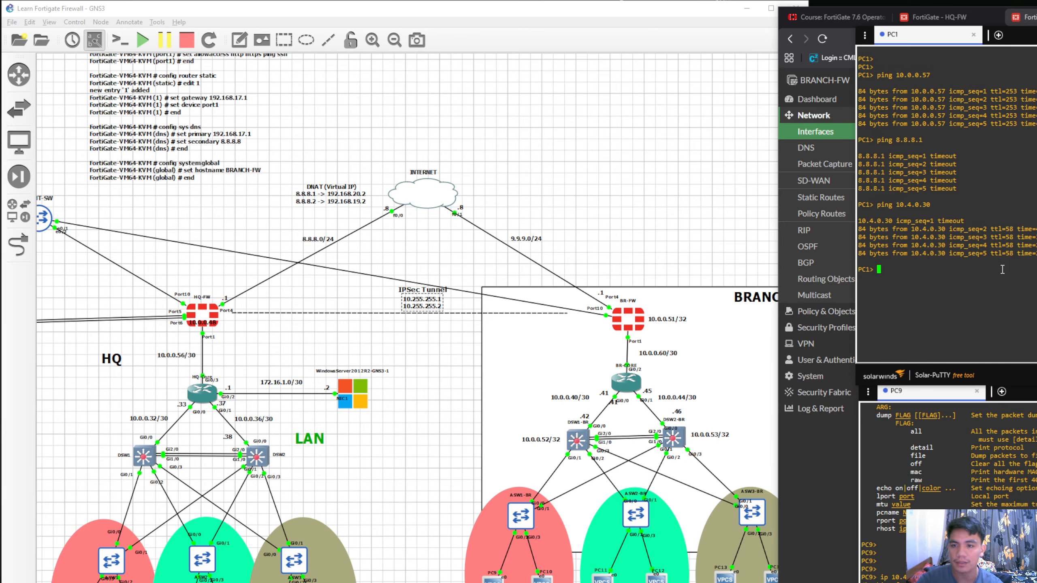
{"action": "left_click", "coordinate": [925, 404]}
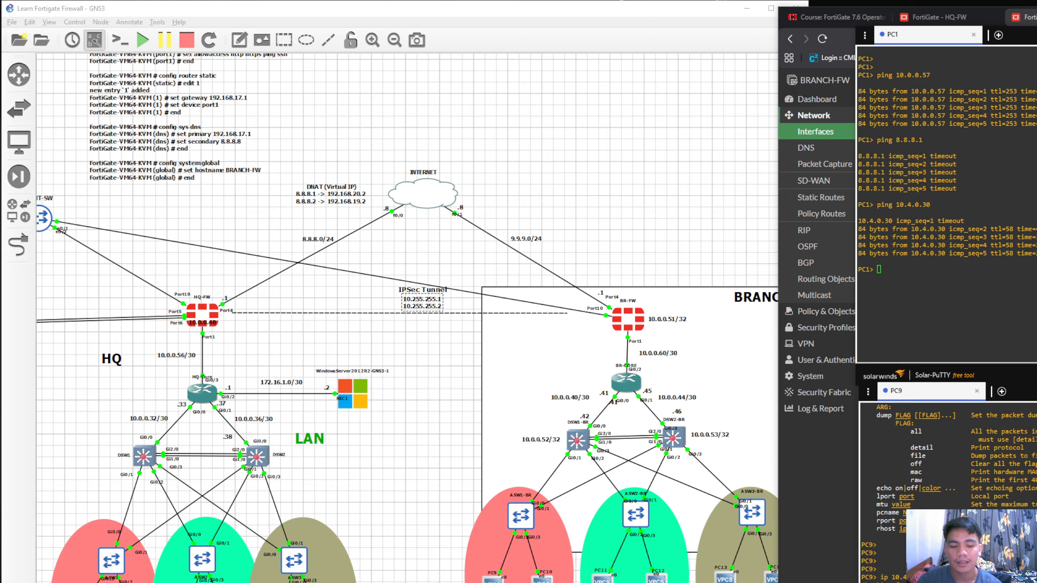
{"action": "mouse_move", "coordinate": [1036, 390]}
{"action": "left_mouse_down"}
{"action": "mouse_move", "coordinate": [1036, 400]}
{"action": "mouse_move", "coordinate": [1002, 364]}
{"action": "mouse_move", "coordinate": [1036, 383]}
{"action": "mouse_move", "coordinate": [1030, 398]}
{"action": "left_mouse_up"}
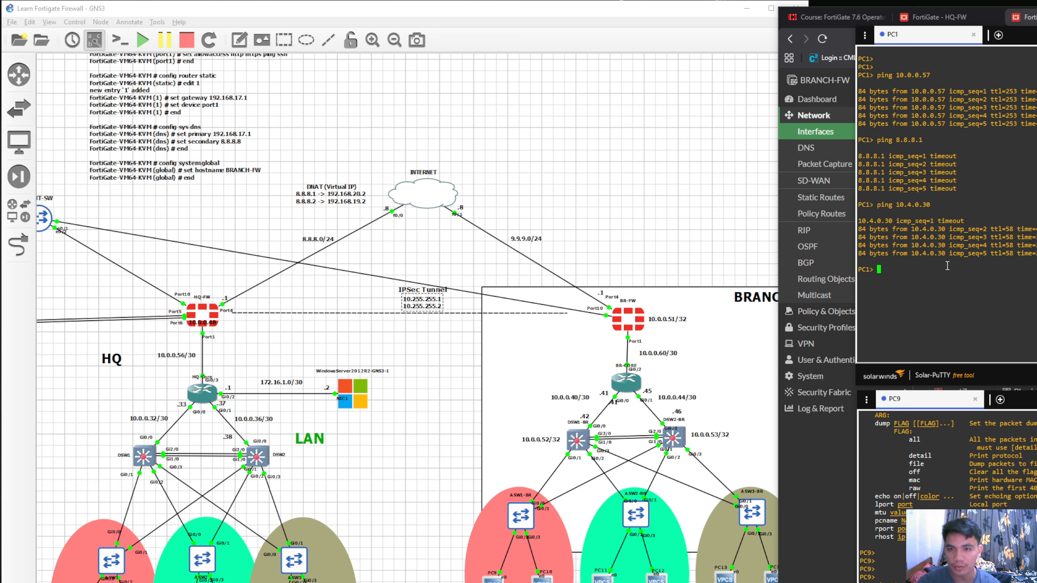
Try to trace the route to PC9 from the PC1 console with traceroute 10.4.0.30
{"action": "type", "text": "trace"}
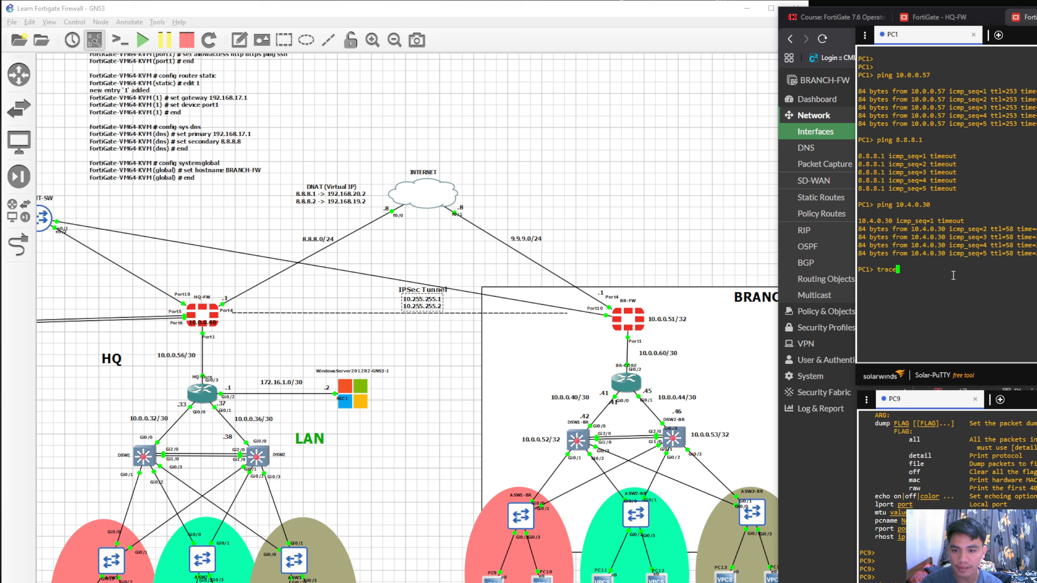
{"action": "type", "text": "route 10"}
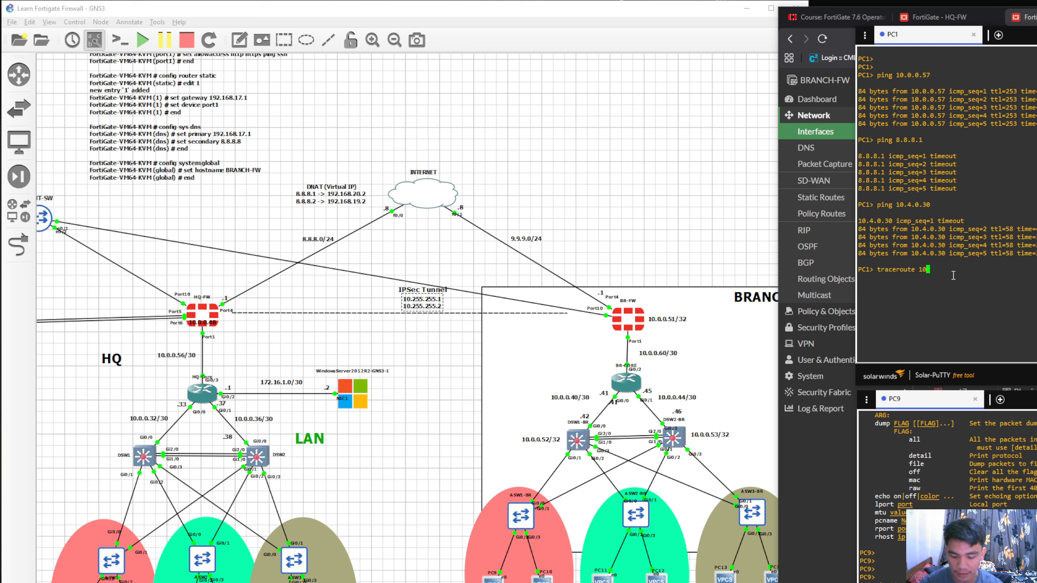
{"action": "type", "text": ".4.0.30"}
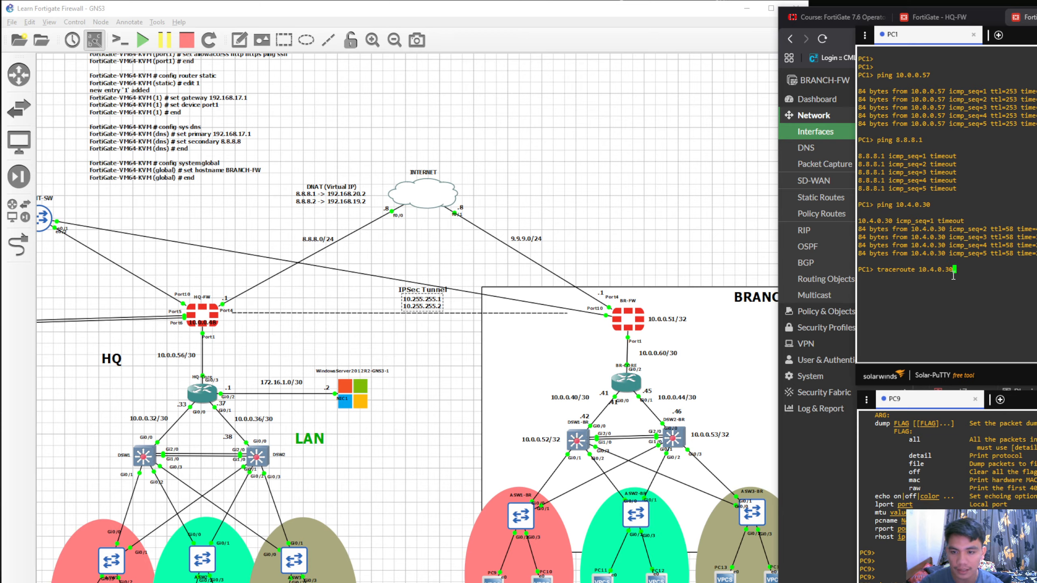
{"action": "key", "text": "Return"}
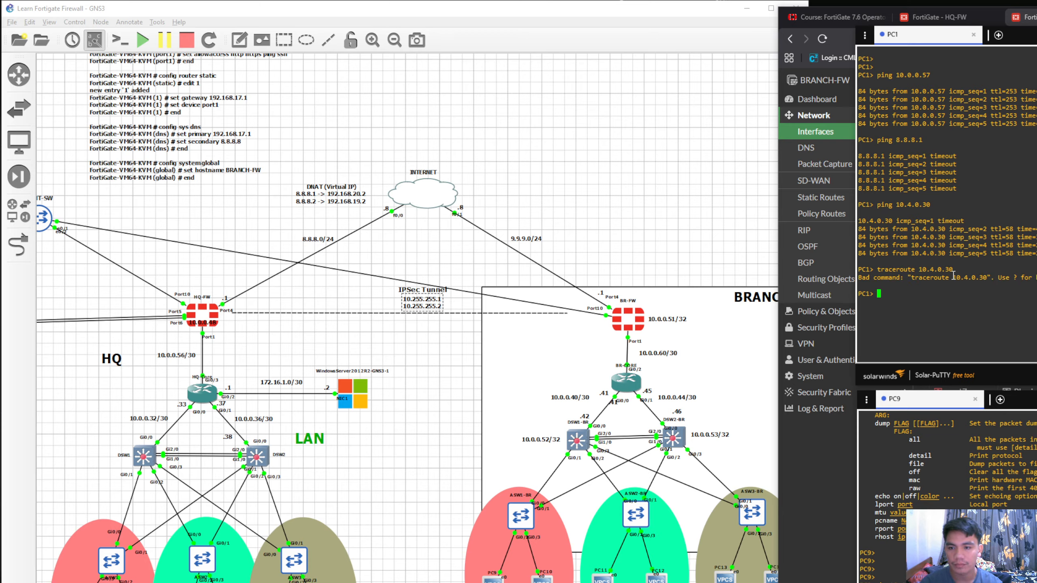
Try the route trace from PC1 again with the command changed to tracert 10.4.0.30
{"action": "key", "text": "Up"}
{"action": "key", "text": "Left"}
{"action": "key", "text": "Left"}
{"action": "key", "text": "Left"}
{"action": "key", "text": "Left"}
{"action": "key", "text": "Left"}
{"action": "key", "text": "Left"}
{"action": "key", "text": "Left"}
{"action": "key", "text": "Left"}
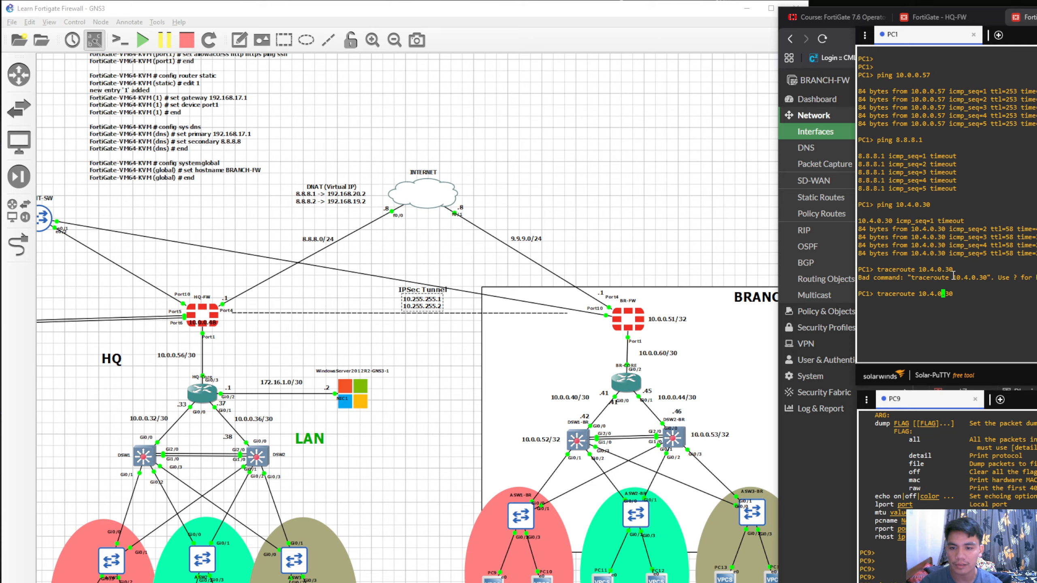
{"action": "key", "text": "BackSpace"}
{"action": "key", "text": "BackSpace"}
{"action": "key", "text": "BackSpace"}
{"action": "key", "text": "BackSpace"}
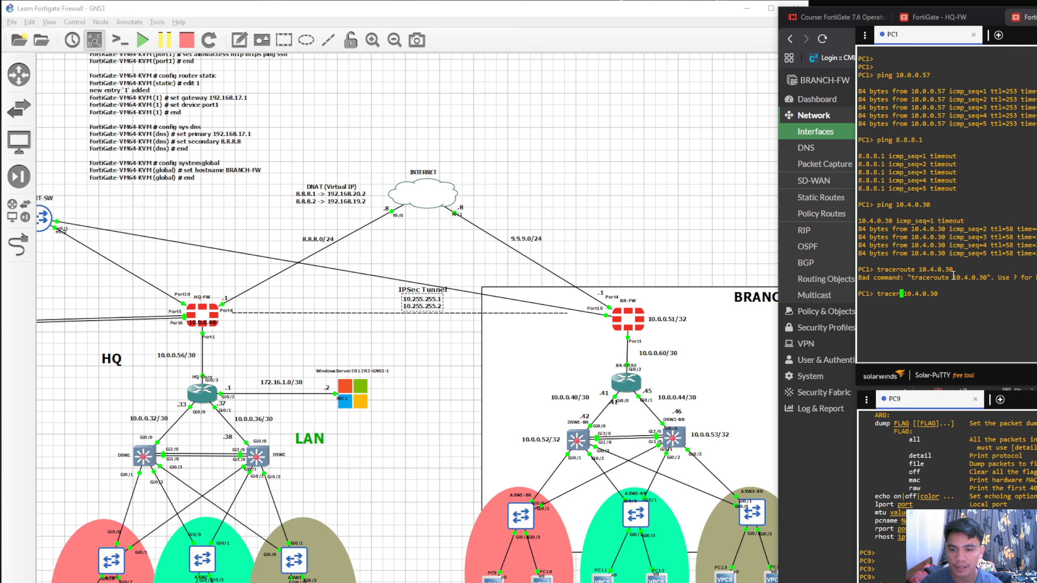
{"action": "type", "text": "t"}
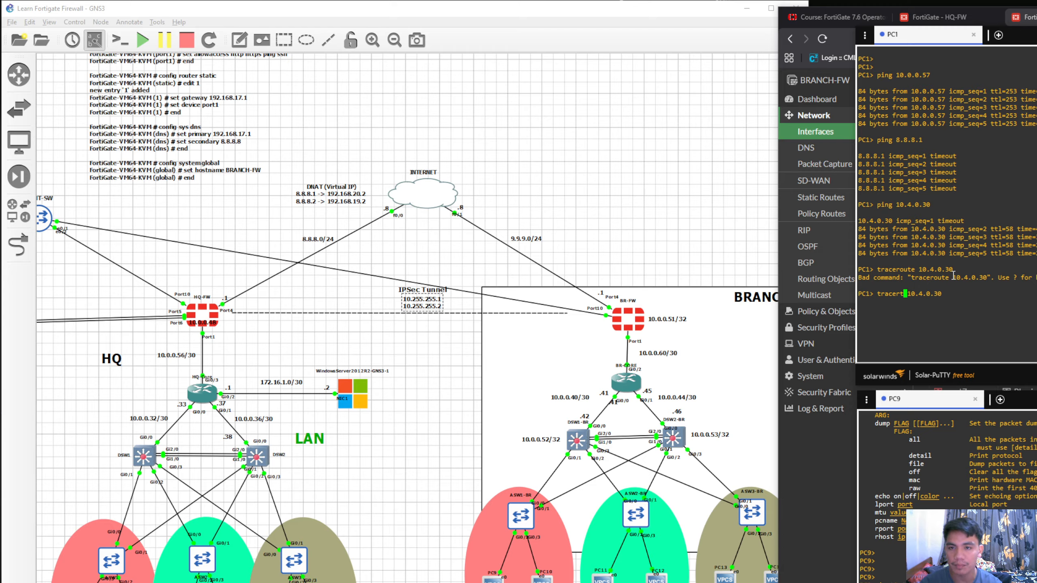
{"action": "key", "text": "Right"}
{"action": "key", "text": "Right"}
{"action": "key", "text": "Right"}
{"action": "key", "text": "Right"}
{"action": "key", "text": "Right"}
{"action": "key", "text": "Right"}
{"action": "key", "text": "Right"}
{"action": "key", "text": "Right"}
{"action": "key", "text": "Right"}
{"action": "key", "text": "Right"}
{"action": "key", "text": "Return"}
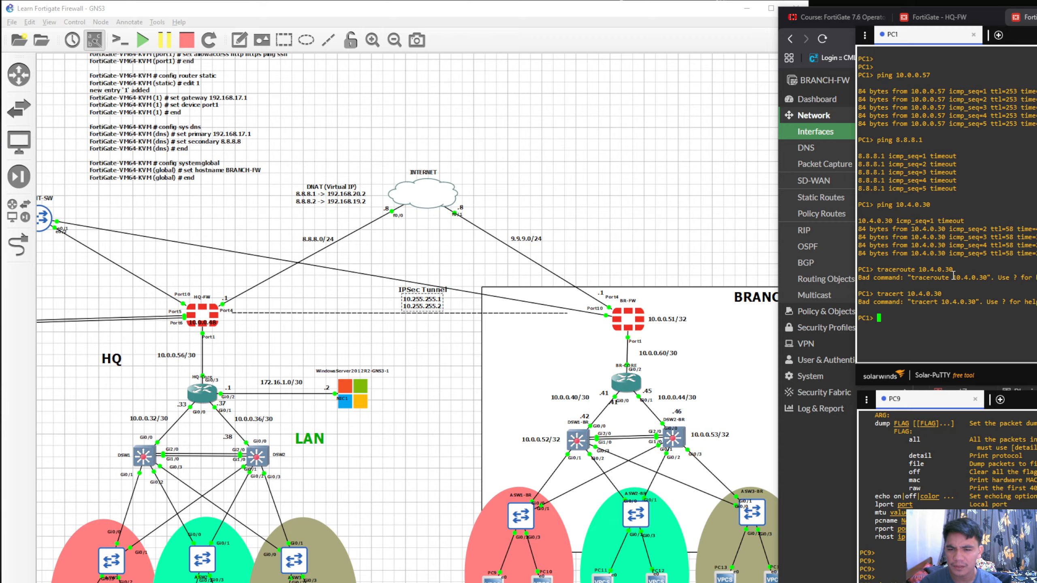
Show the usage help for the trace command on PC1 with trace ?
{"action": "key", "text": "Up"}
{"action": "key", "text": "BackSpace"}
{"action": "key", "text": "BackSpace"}
{"action": "key", "text": "BackSpace"}
{"action": "key", "text": "BackSpace"}
{"action": "key", "text": "BackSpace"}
{"action": "key", "text": "BackSpace"}
{"action": "key", "text": "BackSpace"}
{"action": "key", "text": "BackSpace"}
{"action": "key", "text": "BackSpace"}
{"action": "key", "text": "BackSpace"}
{"action": "key", "text": "BackSpace"}
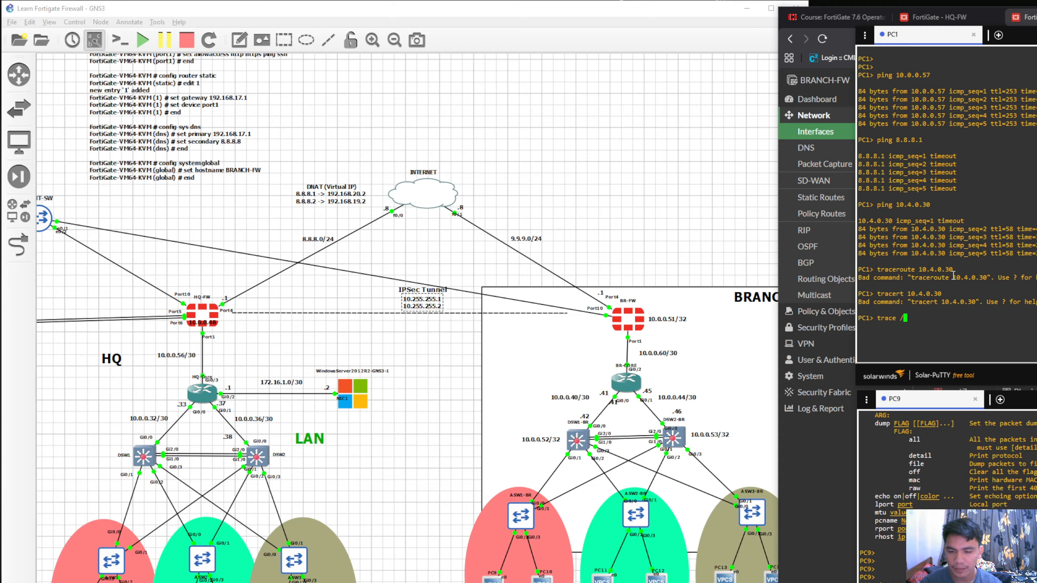
{"action": "type", "text": "?"}
{"action": "key", "text": "Return"}
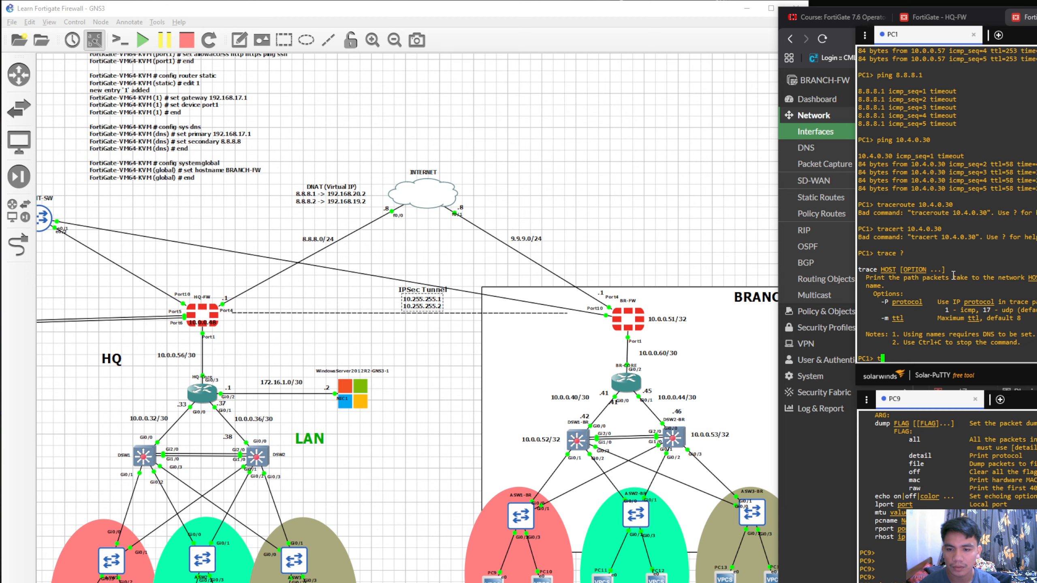
Try to trace the path from PC1 to PC9 with trace -P 10.4.0.30
{"action": "key", "text": "Return"}
{"action": "type", "text": "trace -P 10.4."}
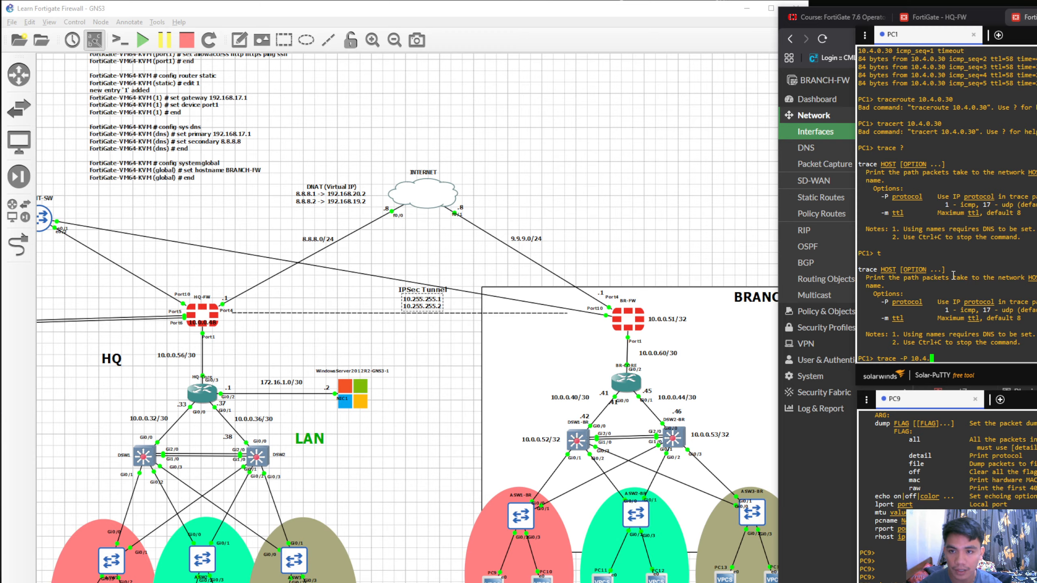
{"action": "type", "text": "0.30"}
{"action": "key", "text": "Return"}
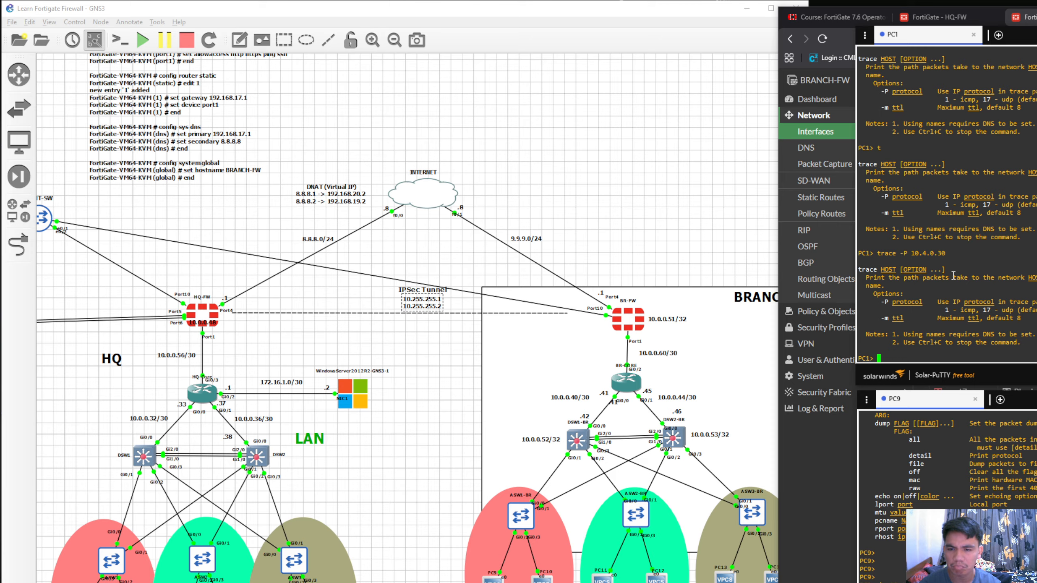
Enter trace at the PC1 prompt without running it, switch to ChatGPT and ask "how to traceroute on gns3 VPC"
{"action": "type", "text": "trace"}
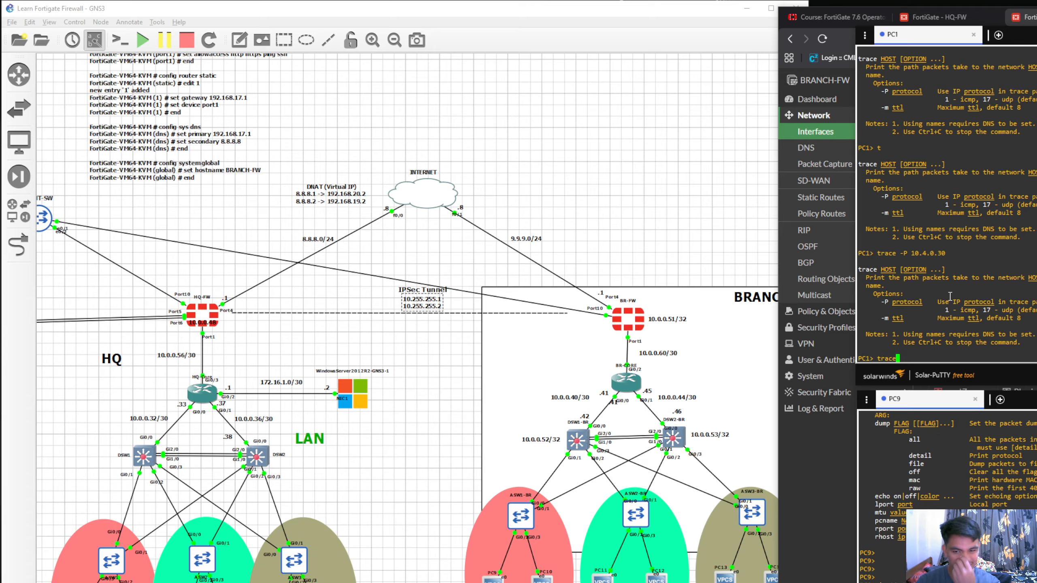
{"action": "left_click", "coordinate": [653, 582]}
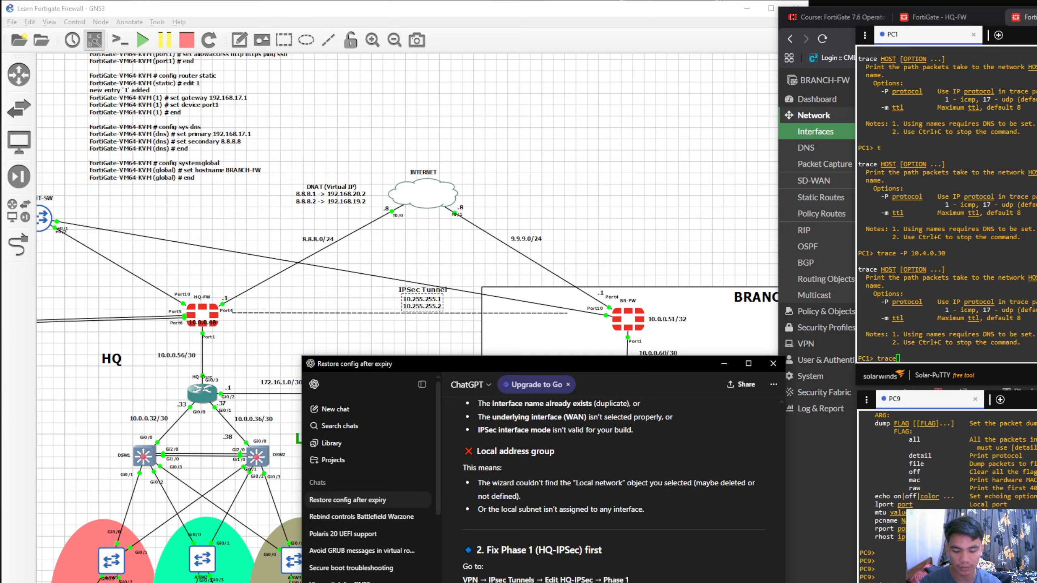
{"action": "key", "text": "Return"}
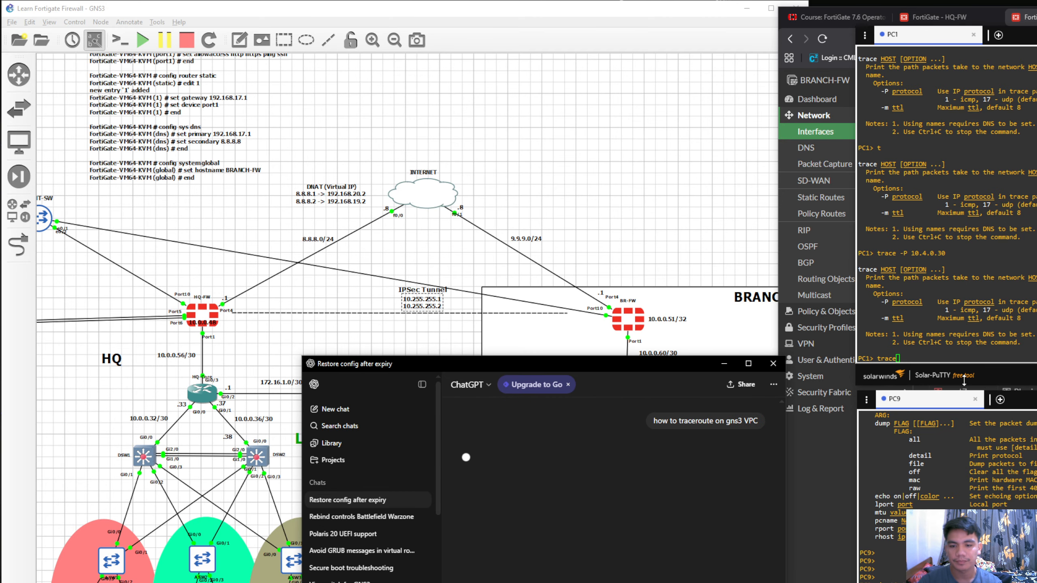
Read ChatGPT's answer on the VPCS trace syntax, return to the PC1 console and run trace 10.4.0.30
{"action": "left_click_drag", "start_coordinate": [699, 356], "coordinate": [702, 1]}
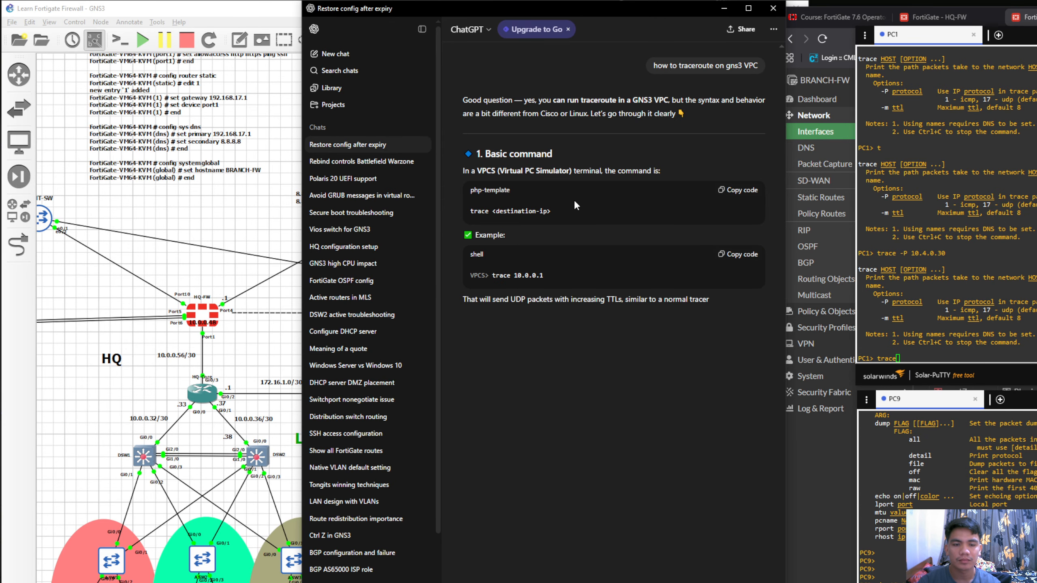
{"action": "left_click", "coordinate": [725, 12]}
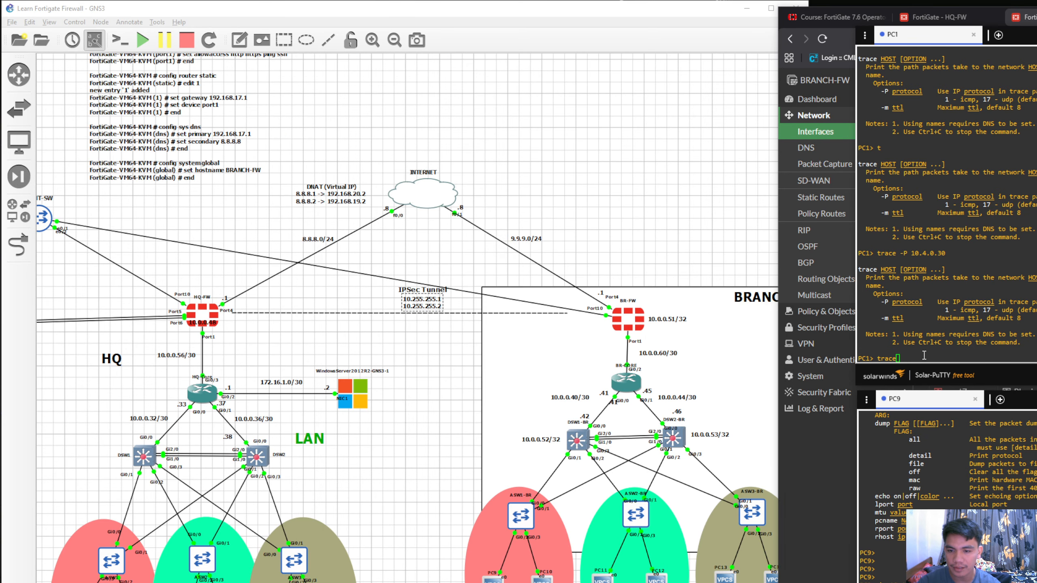
{"action": "left_click", "coordinate": [919, 357]}
{"action": "type", "text": "trace "}
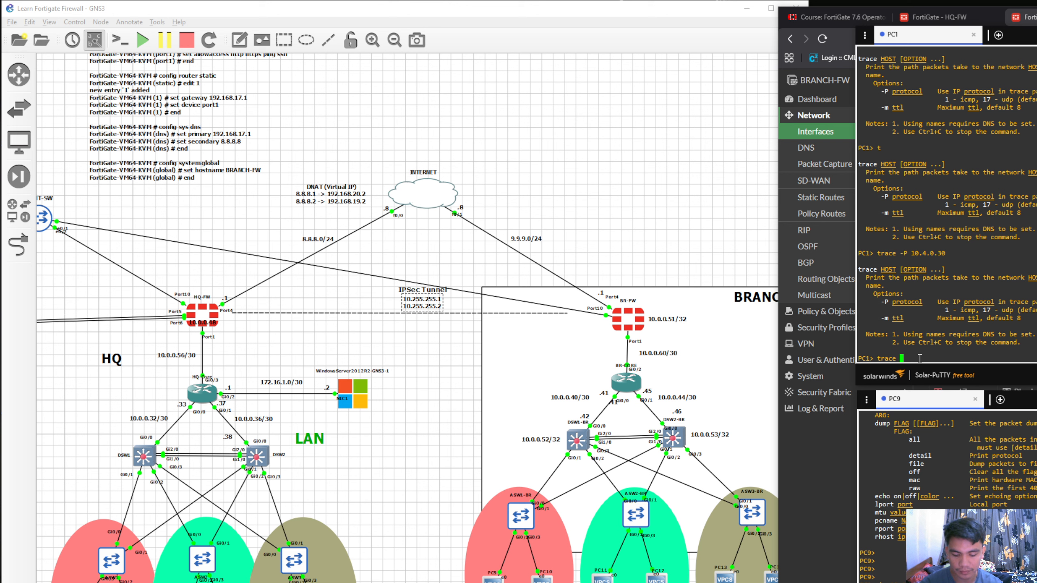
{"action": "type", "text": "10.4.0.30"}
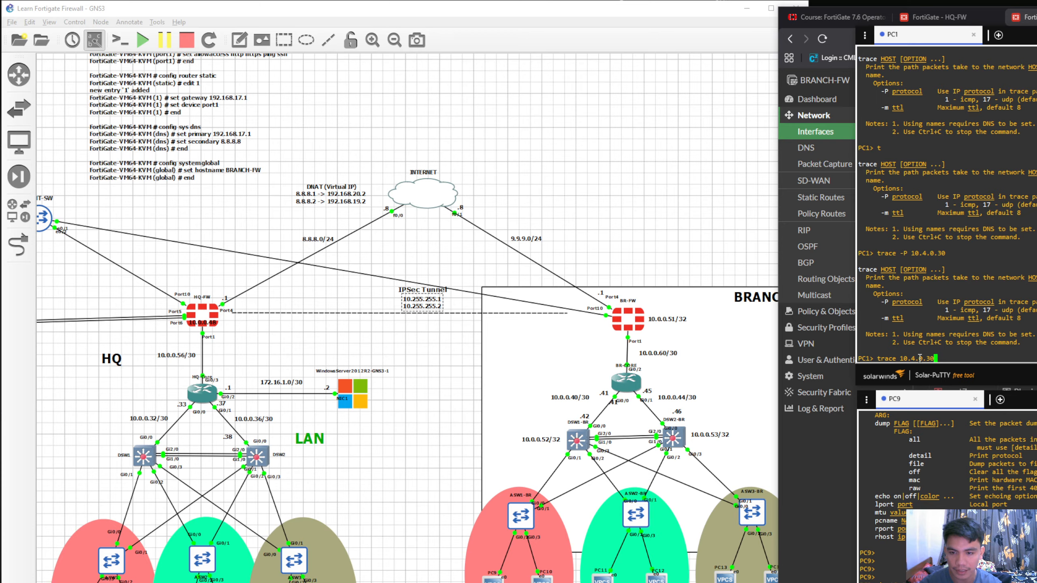
{"action": "key", "text": "Return"}
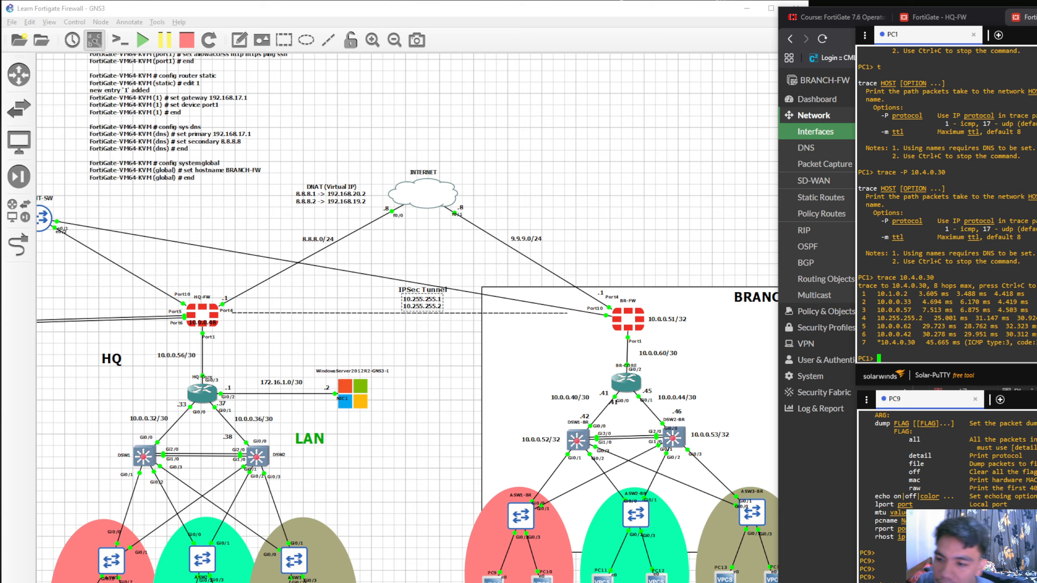
Compare the first three hops of the PC1 trace with the HQ switch, core router and HQ-FW in the GNS3 topology
{"action": "mouse_move", "coordinate": [1028, 343]}
{"action": "left_mouse_down"}
{"action": "mouse_move", "coordinate": [938, 304]}
{"action": "mouse_move", "coordinate": [856, 297]}
{"action": "left_mouse_up"}
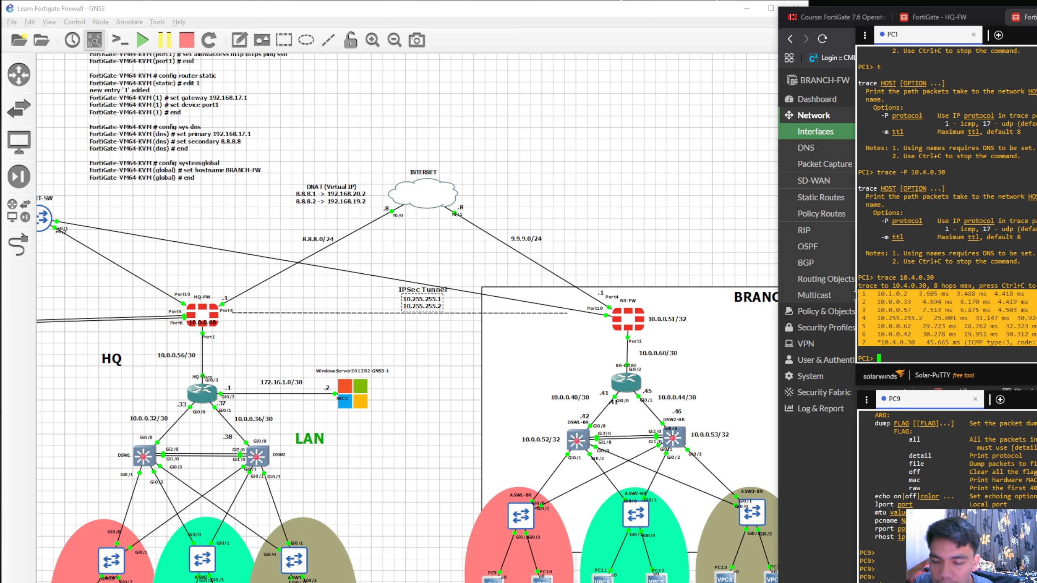
{"action": "left_click", "coordinate": [984, 306]}
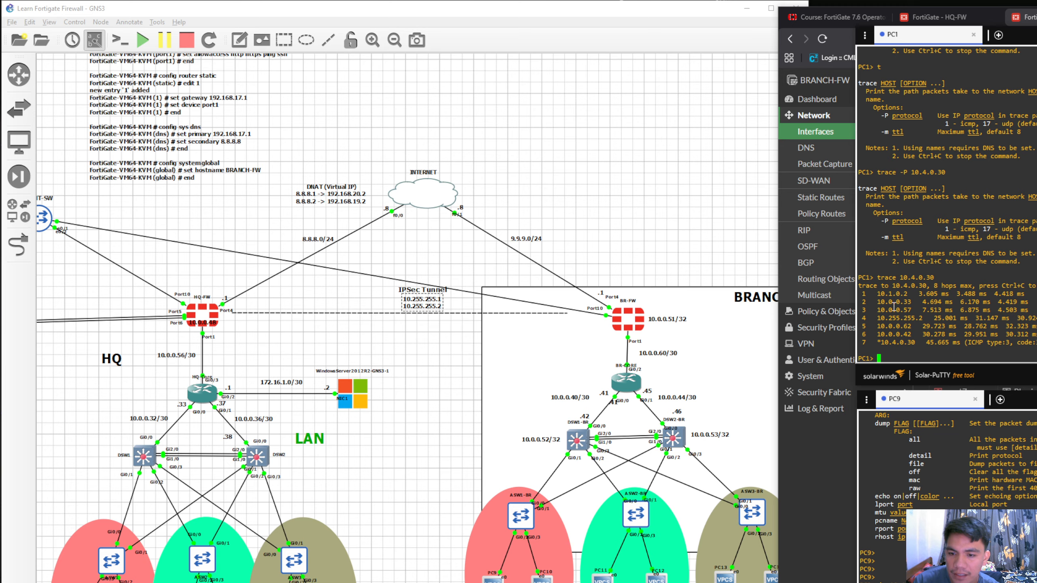
{"action": "left_click_drag", "start_coordinate": [877, 294], "coordinate": [909, 298]}
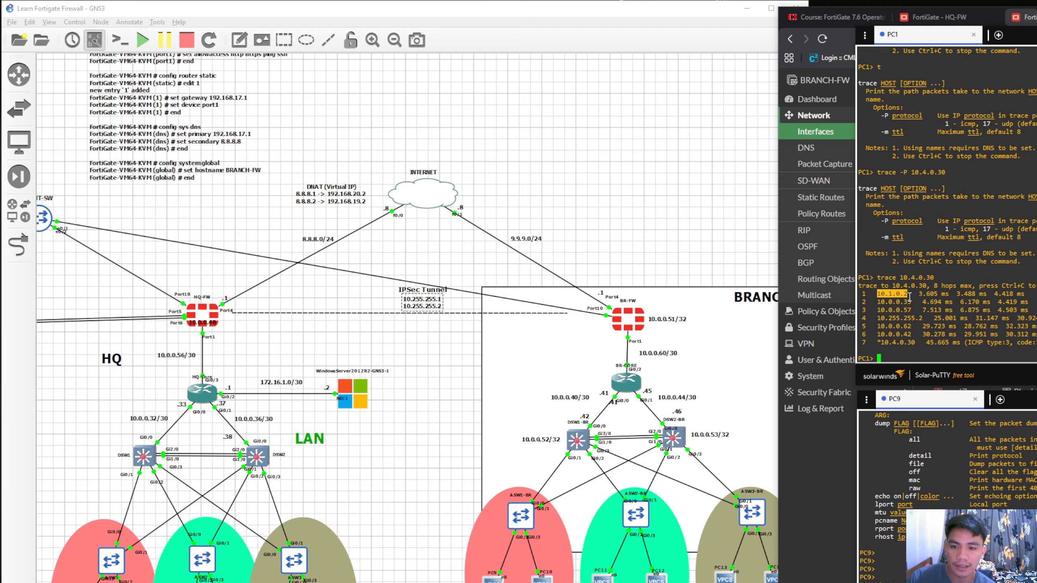
{"action": "left_click", "coordinate": [910, 297]}
{"action": "left_click_drag", "start_coordinate": [909, 297], "coordinate": [880, 307]}
{"action": "left_click", "coordinate": [908, 297]}
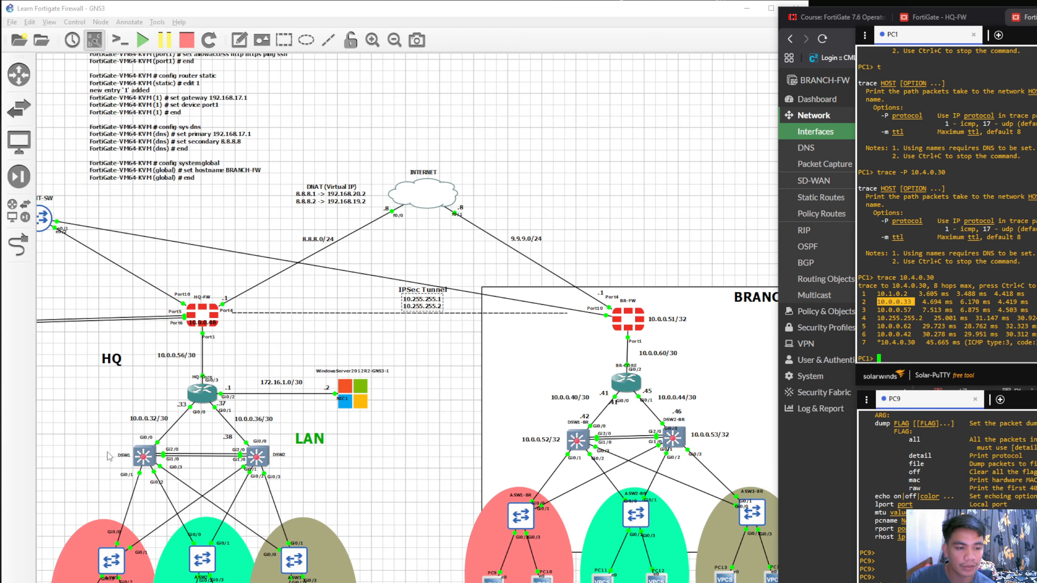
{"action": "mouse_move", "coordinate": [101, 461]}
{"action": "left_mouse_down"}
{"action": "mouse_move", "coordinate": [146, 432]}
{"action": "mouse_move", "coordinate": [138, 459]}
{"action": "mouse_move", "coordinate": [100, 460]}
{"action": "left_mouse_up"}
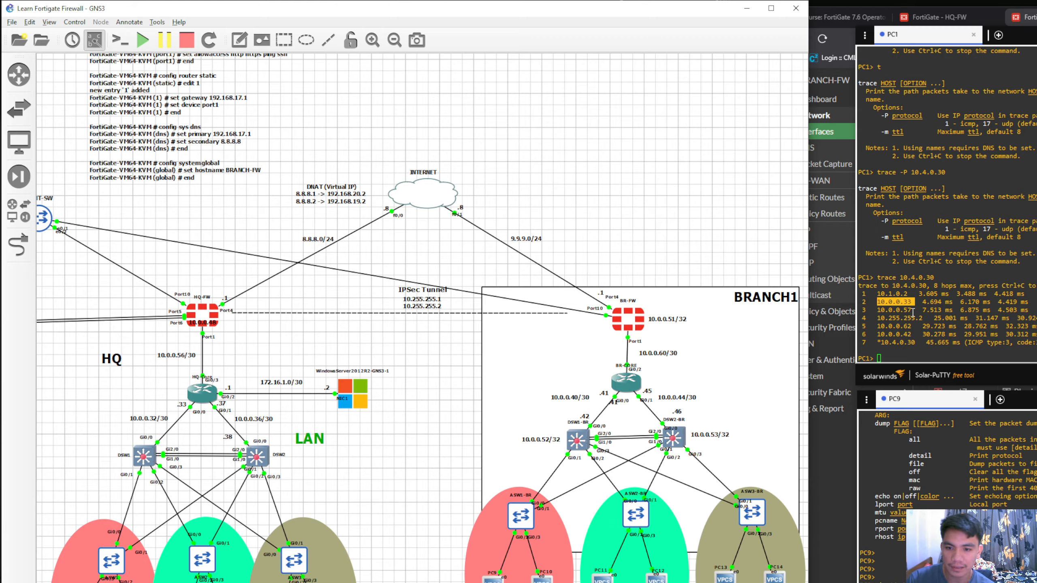
{"action": "left_click_drag", "start_coordinate": [915, 313], "coordinate": [880, 313]}
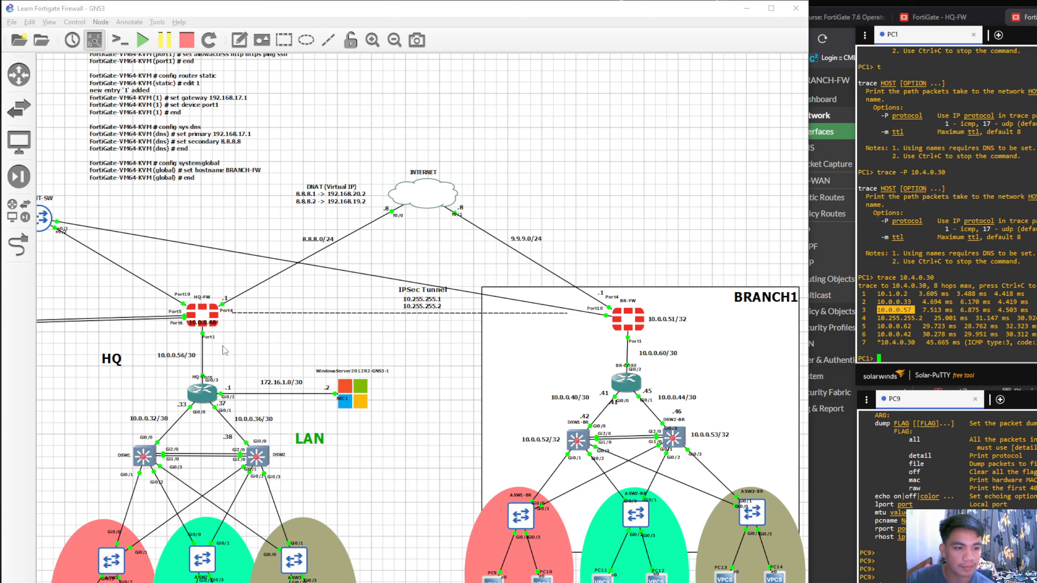
{"action": "left_click_drag", "start_coordinate": [220, 350], "coordinate": [200, 327]}
{"action": "left_click", "coordinate": [255, 348]}
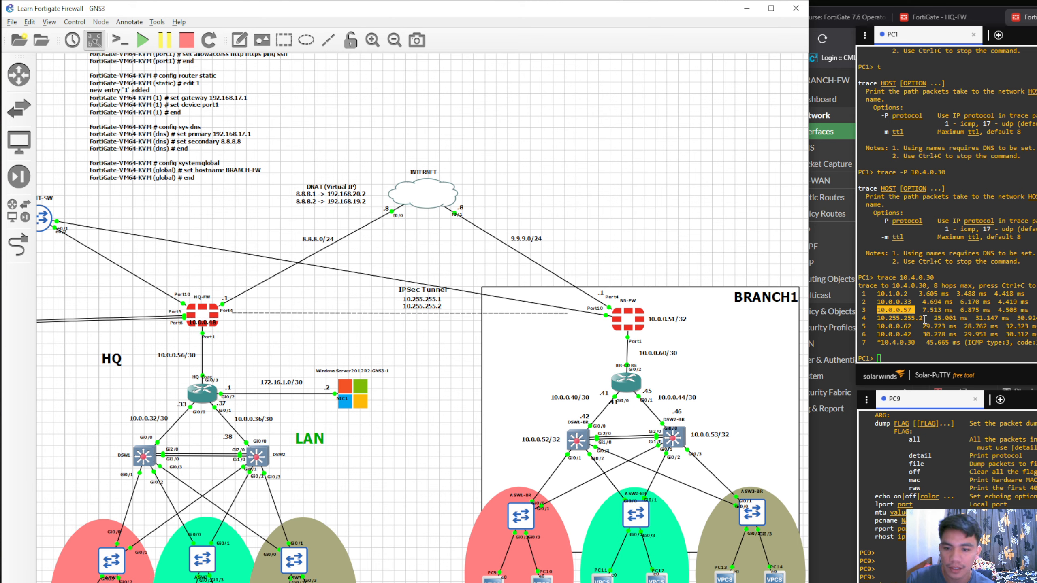
Examine the fourth trace hop against the IPSec Tunnel addresses and the Internet links between HQ-FW and BR-FW
{"action": "left_click_drag", "start_coordinate": [924, 318], "coordinate": [878, 318]}
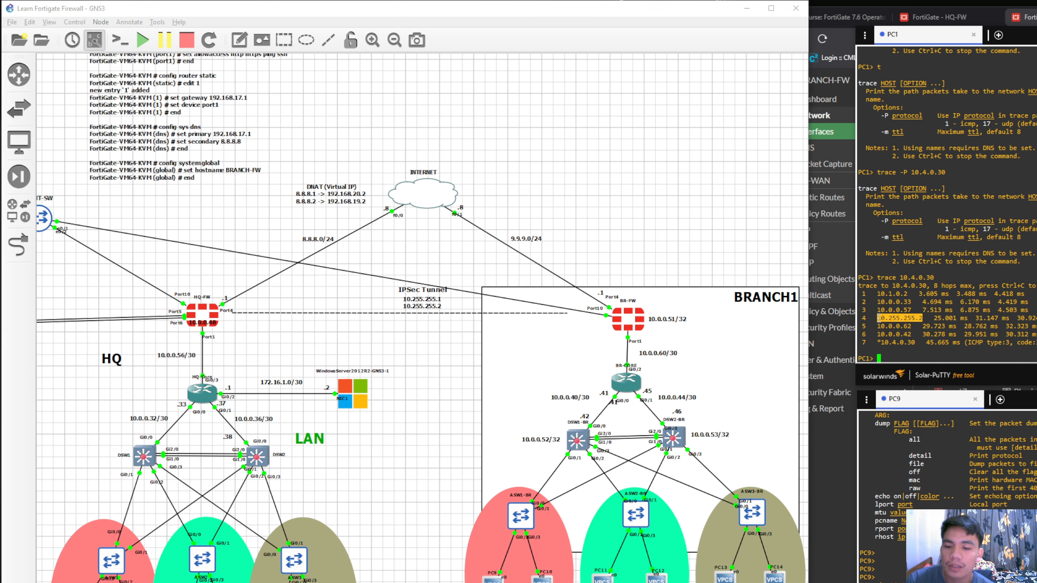
{"action": "left_click", "coordinate": [920, 318]}
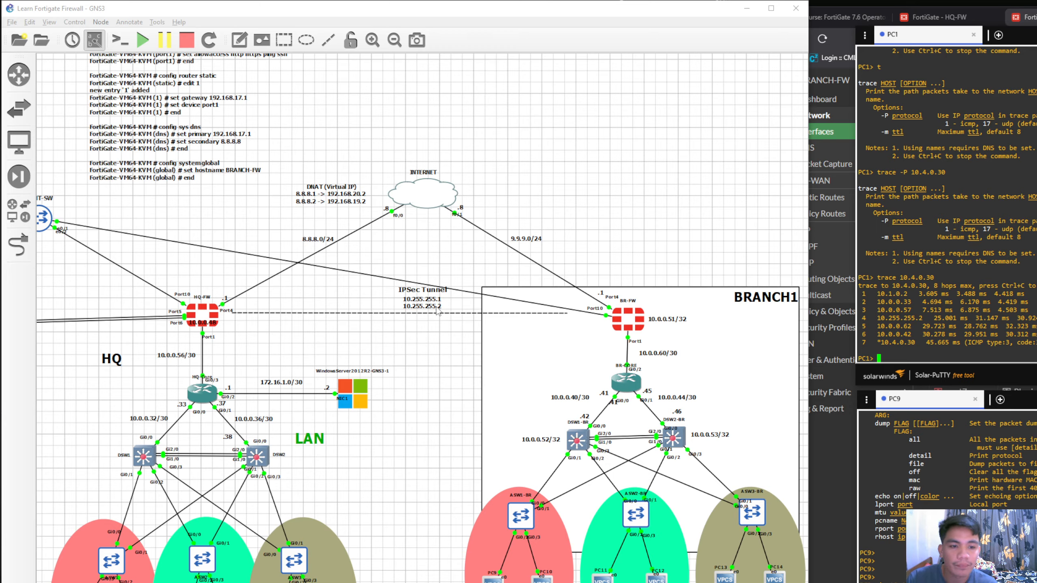
{"action": "left_click_drag", "start_coordinate": [923, 318], "coordinate": [880, 318]}
{"action": "left_click", "coordinate": [286, 311]}
{"action": "left_click_drag", "start_coordinate": [237, 338], "coordinate": [327, 342]}
{"action": "mouse_move", "coordinate": [237, 277]}
{"action": "left_mouse_down"}
{"action": "mouse_move", "coordinate": [545, 232]}
{"action": "mouse_move", "coordinate": [680, 185]}
{"action": "mouse_move", "coordinate": [602, 155]}
{"action": "left_mouse_up"}
{"action": "left_click", "coordinate": [598, 216]}
{"action": "left_click_drag", "start_coordinate": [290, 251], "coordinate": [583, 163]}
{"action": "left_click", "coordinate": [567, 177]}
{"action": "left_click", "coordinate": [926, 321]}
{"action": "double_click", "coordinate": [886, 319]}
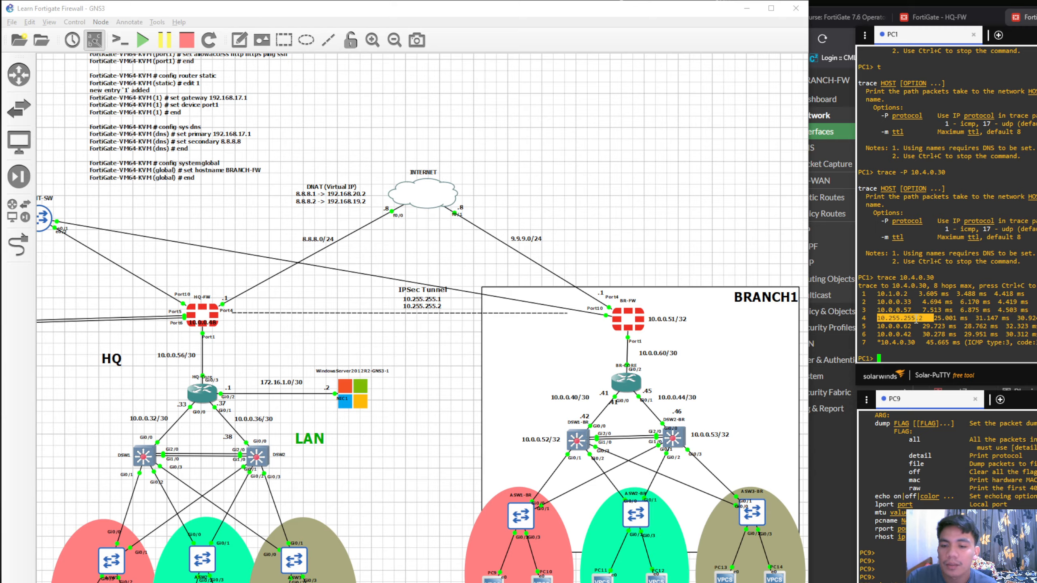
{"action": "left_click_drag", "start_coordinate": [933, 318], "coordinate": [878, 319]}
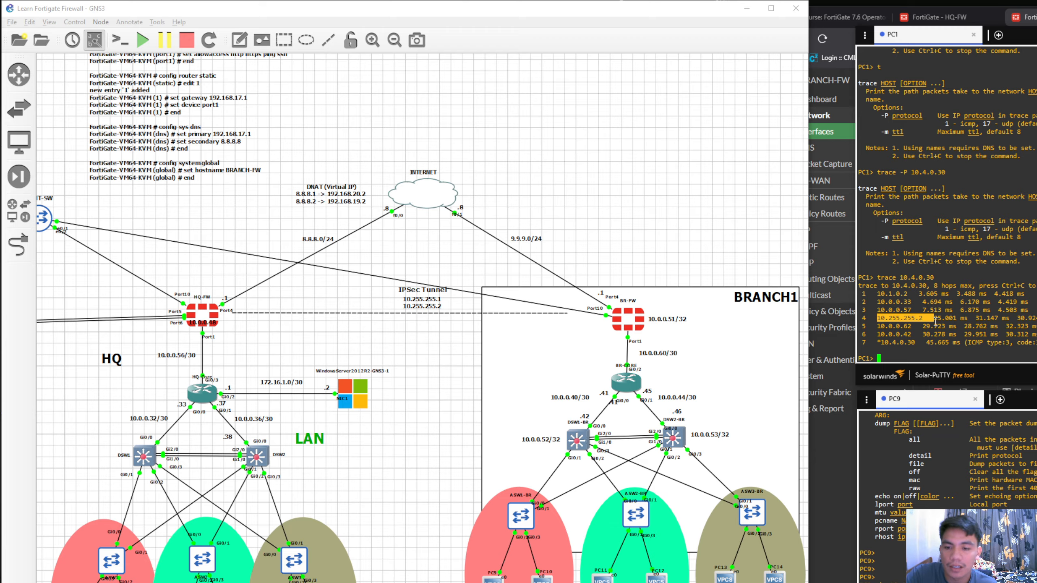
{"action": "left_click", "coordinate": [923, 320]}
Compare the last three trace hops with the branch core router, distribution switch and PC9 in the topology
{"action": "left_click_drag", "start_coordinate": [915, 327], "coordinate": [879, 330]}
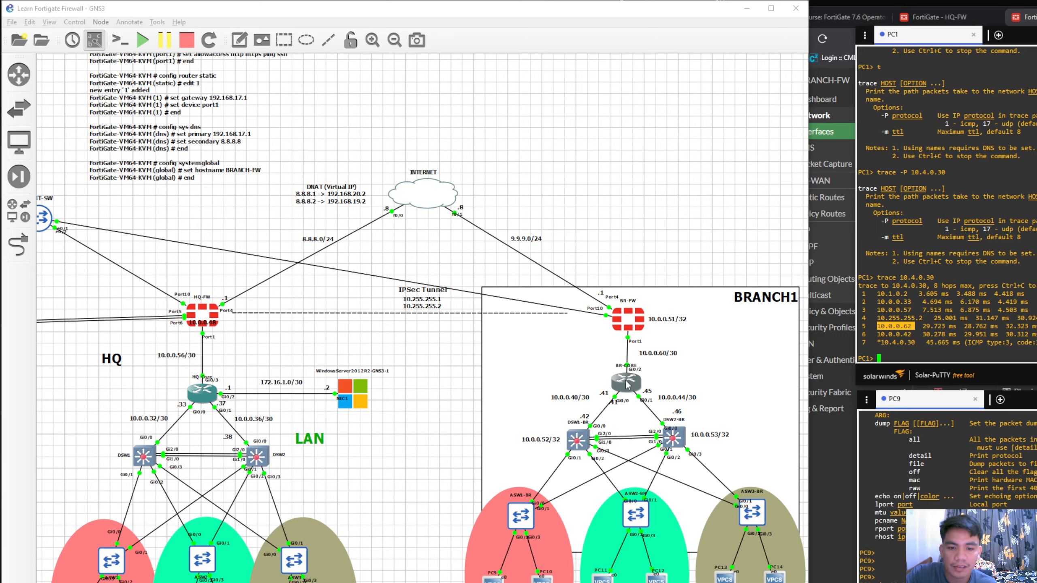
{"action": "double_click", "coordinate": [898, 334]}
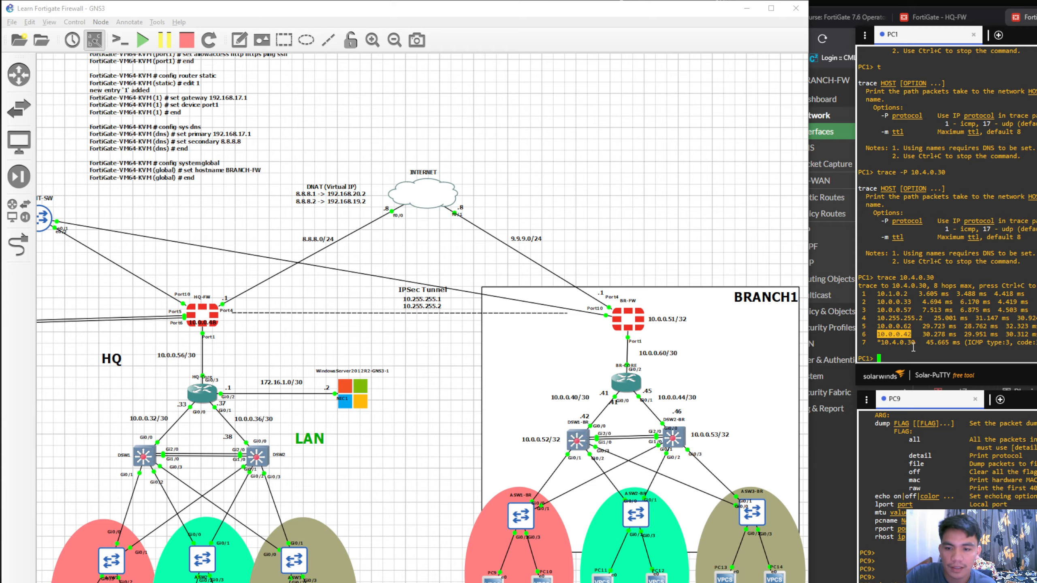
{"action": "double_click", "coordinate": [896, 342]}
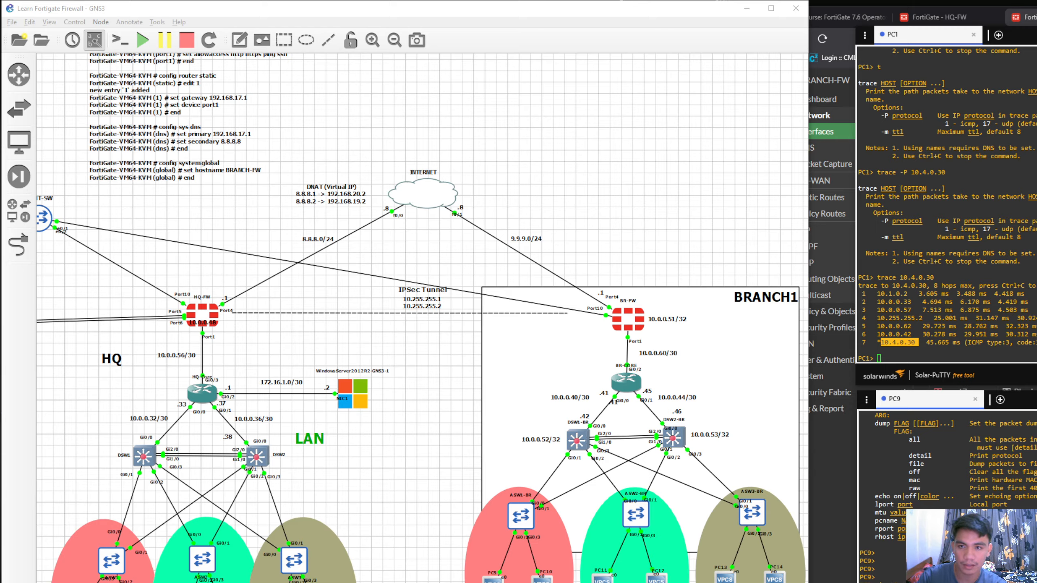
{"action": "left_click", "coordinate": [939, 357]}
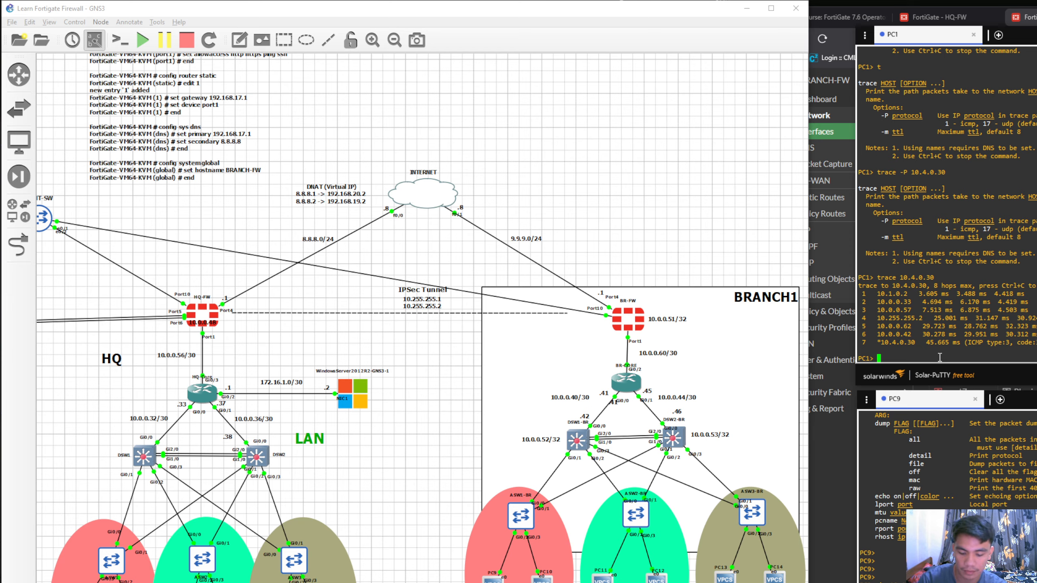
Display PC1's IP configuration with sh ip and check its IP/MASK entry
{"action": "type", "text": "sh ip"}
{"action": "key", "text": "Return"}
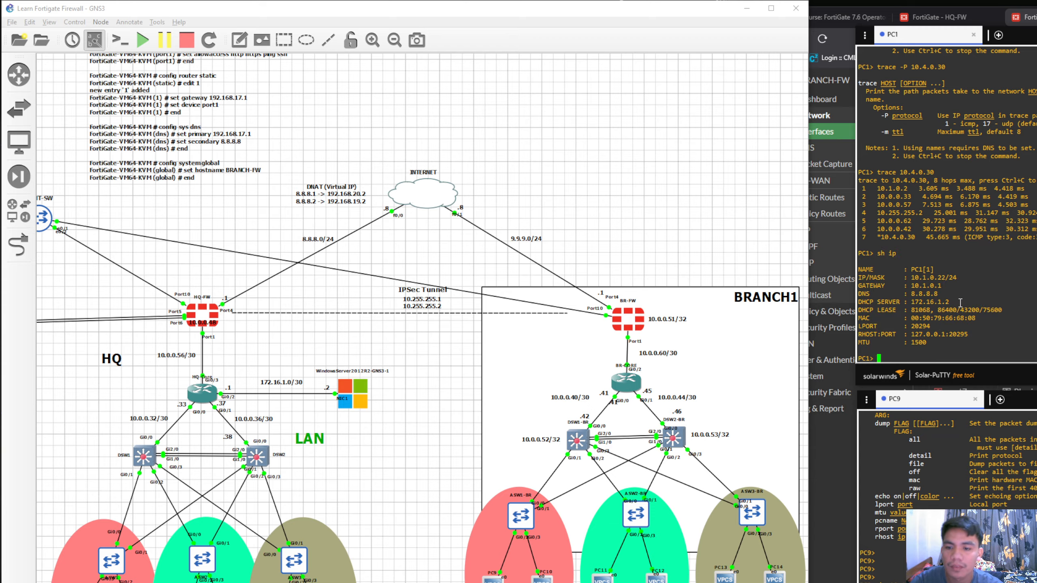
{"action": "left_click_drag", "start_coordinate": [956, 278], "coordinate": [921, 280]}
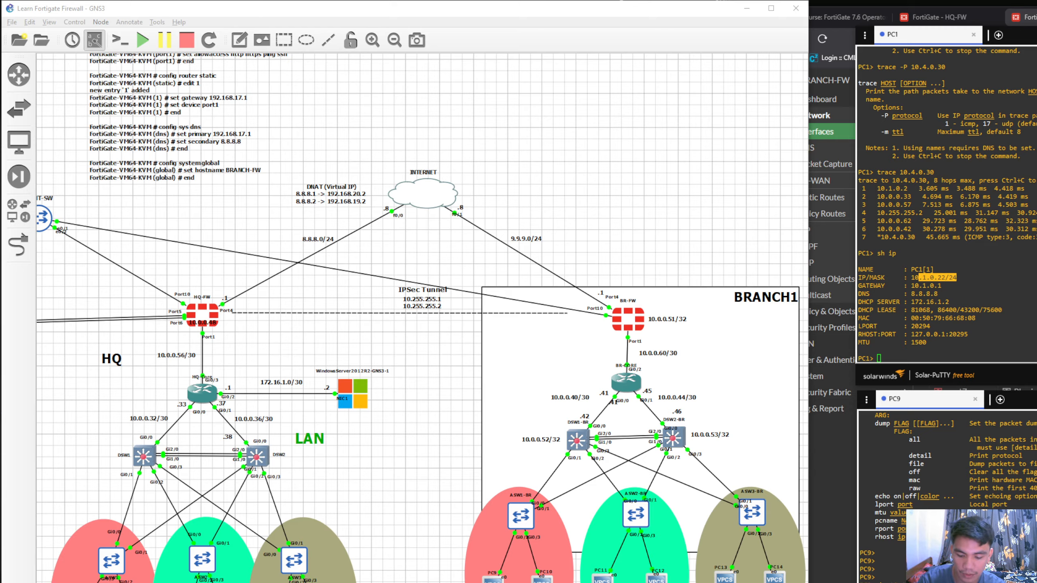
Display PC9's IP configuration with sh ip and move its console window so the output can be read
{"action": "key", "text": "Return"}
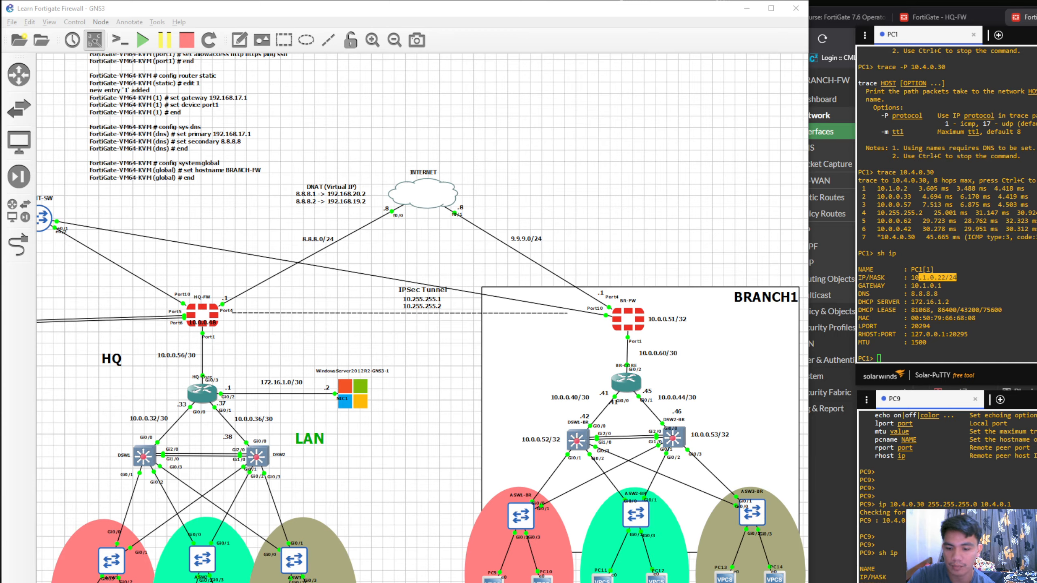
{"action": "left_click_drag", "start_coordinate": [958, 577], "coordinate": [919, 577]}
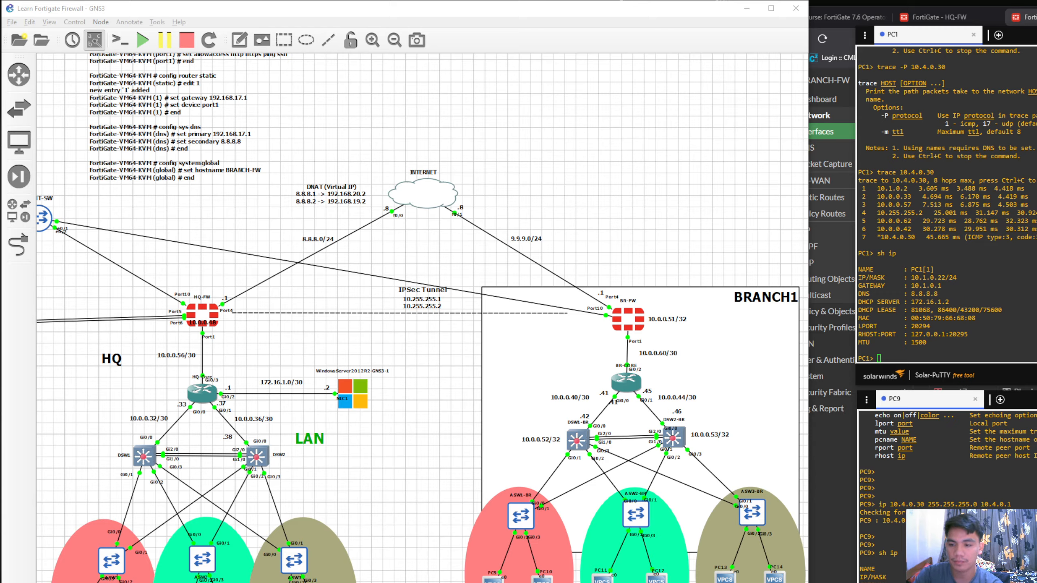
{"action": "left_click_drag", "start_coordinate": [1024, 399], "coordinate": [1004, 395]}
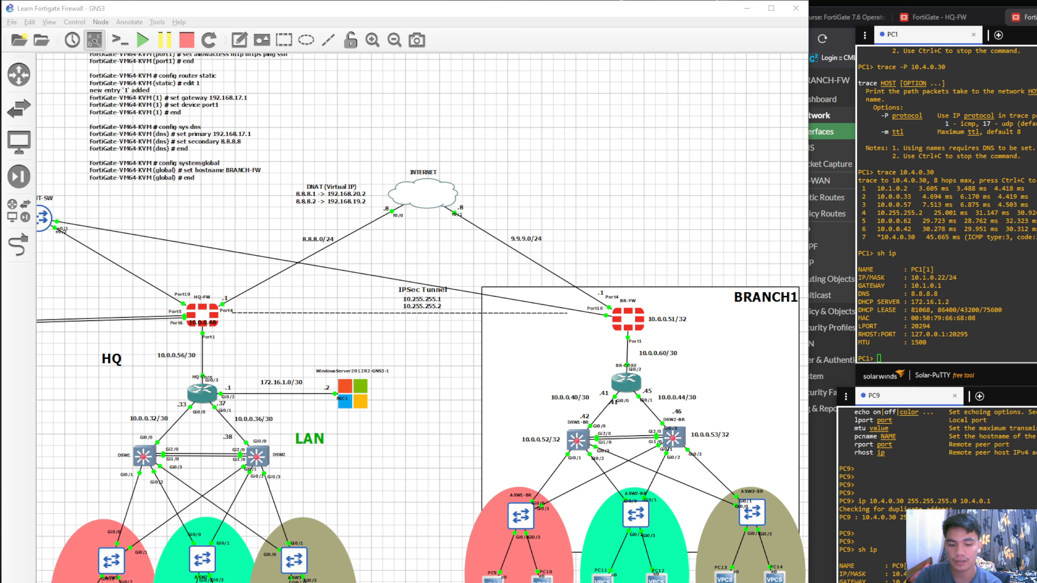